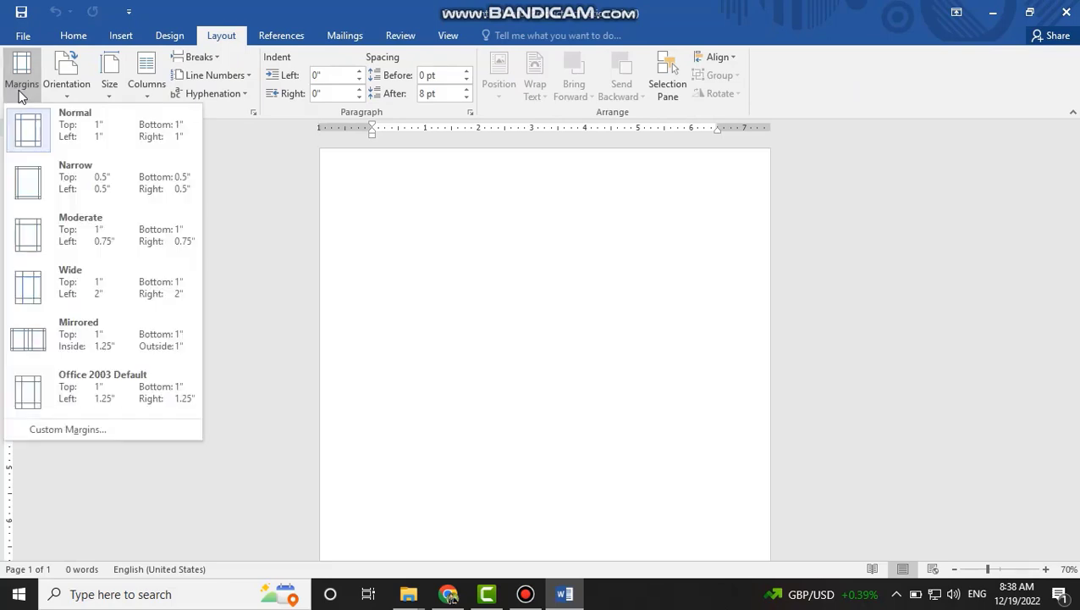
# Apply the Narrow margins preset and change the page orientation to landscape.
pyautogui.click(72, 99)
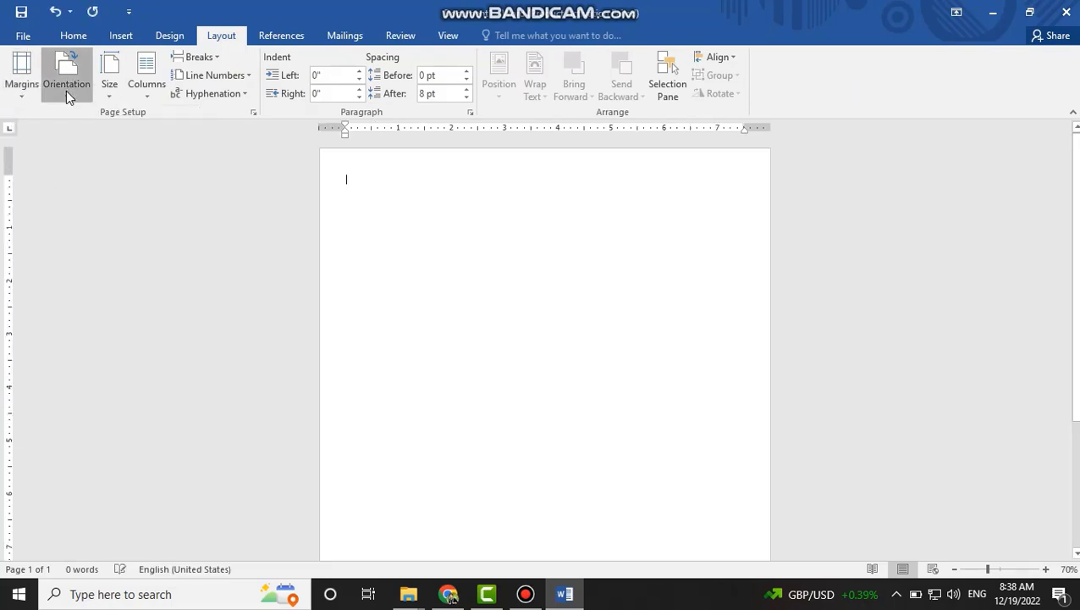
pyautogui.click(66, 91)
pyautogui.click(63, 154)
# Open the detailed paper size settings and choose Custom size as the paper size.
pyautogui.click(114, 91)
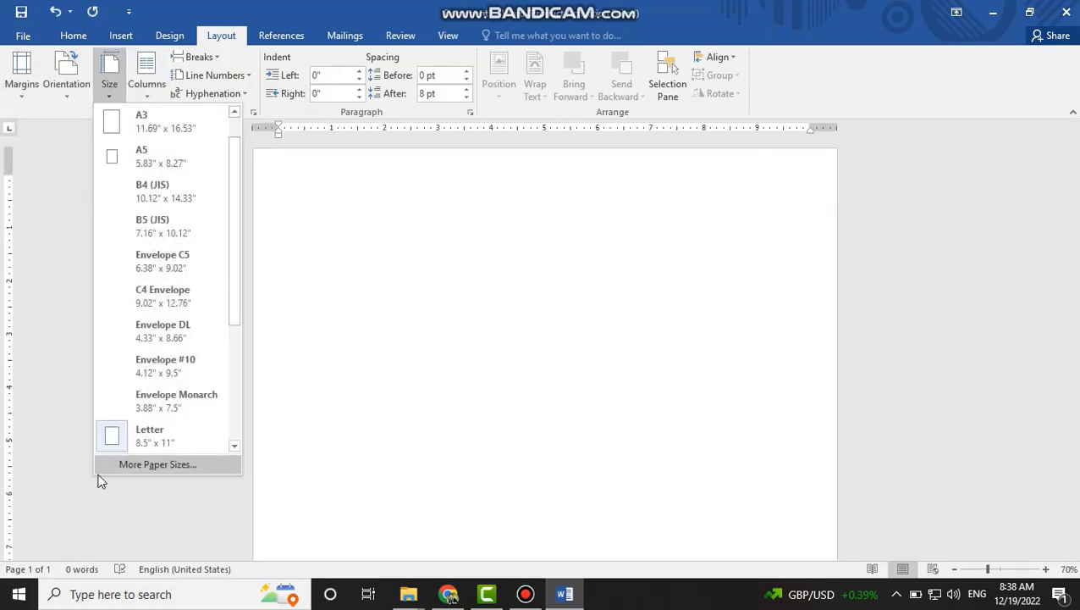
pyautogui.click(116, 466)
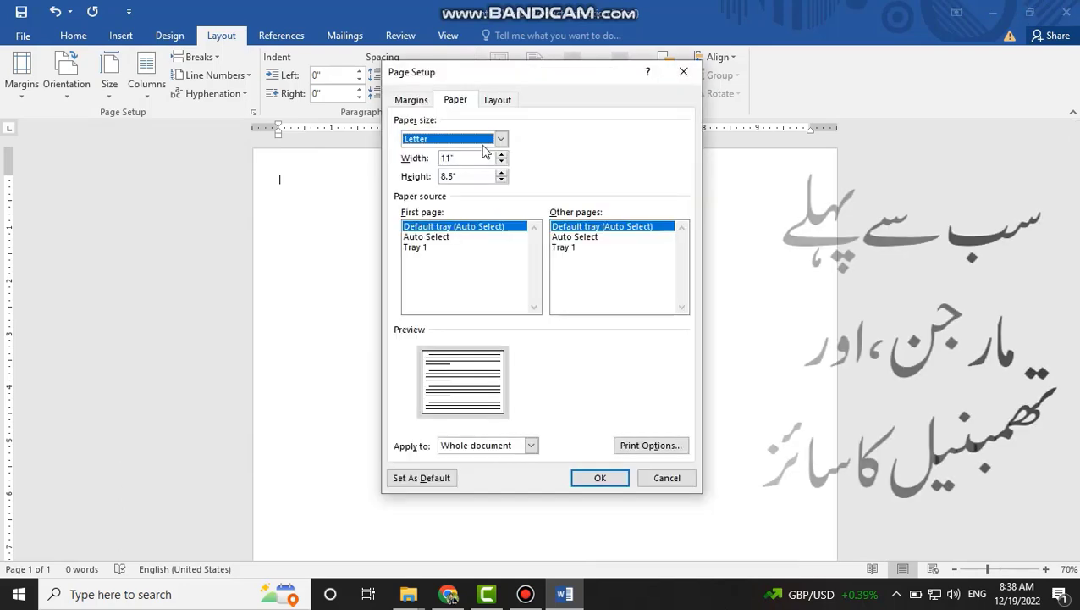
pyautogui.click(474, 139)
pyautogui.scroll(-2, 471, 165)
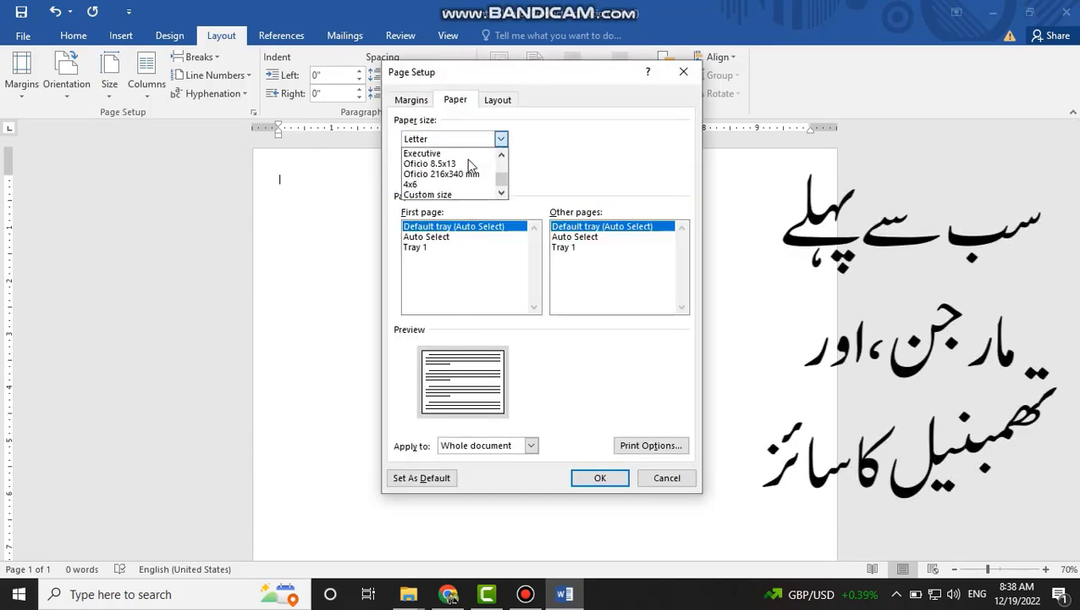
pyautogui.click(432, 194)
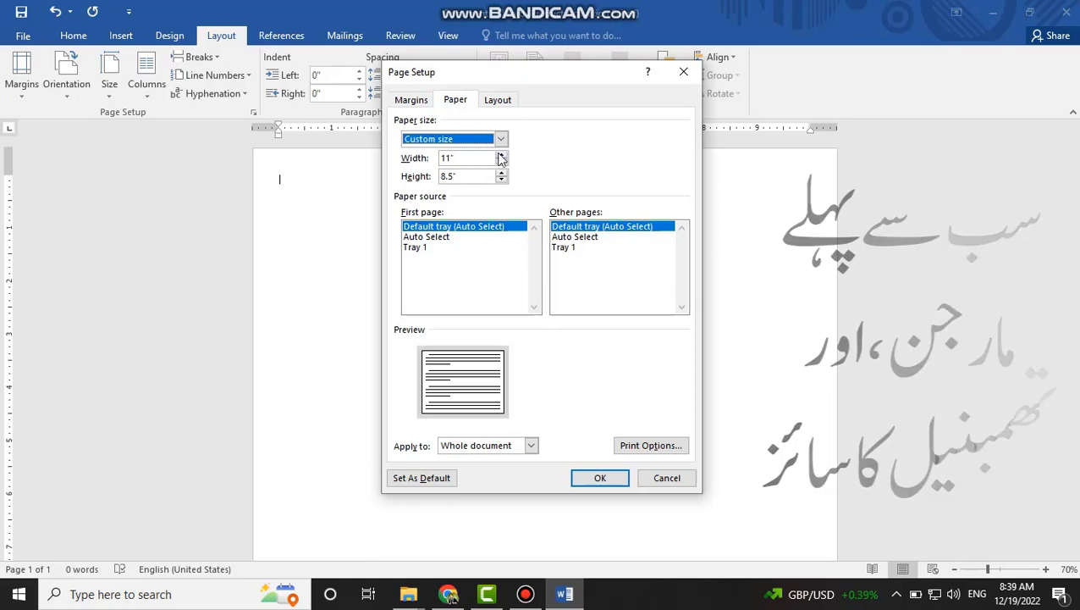
# Try the Oficio 216x340 mm, Legal and A4 presets as the paper size.
pyautogui.click(488, 141)
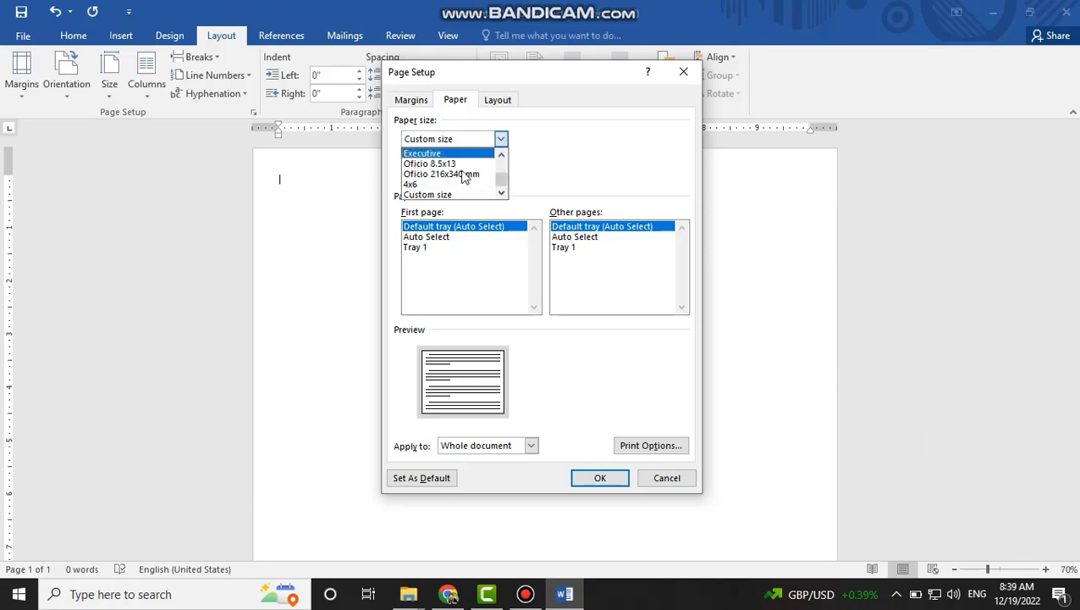
pyautogui.scroll(1, 461, 195)
pyautogui.scroll(-1, 450, 184)
pyautogui.click(457, 173)
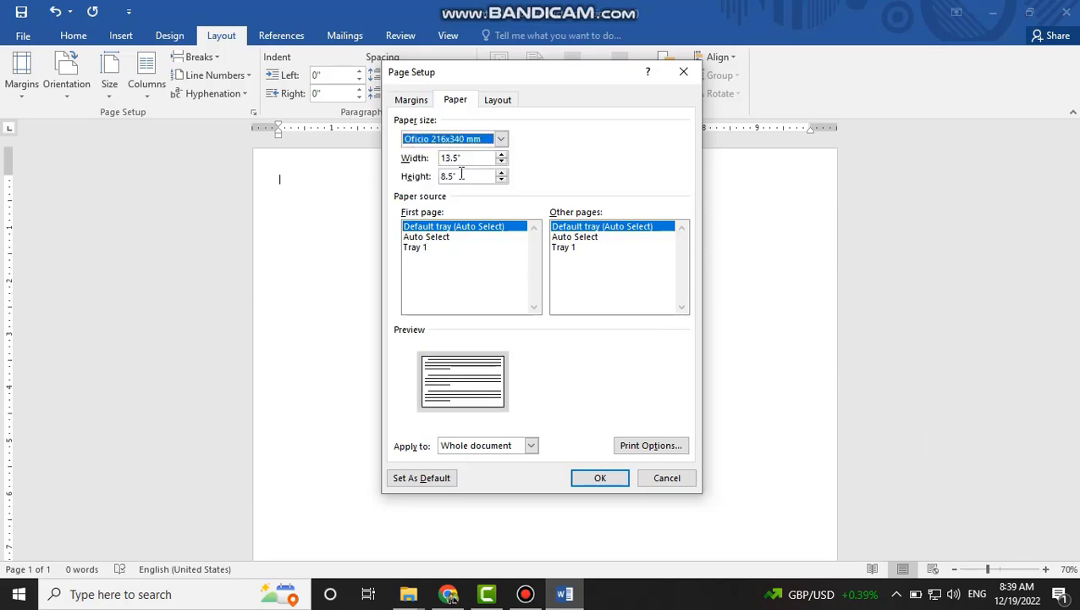
pyautogui.click(462, 139)
pyautogui.click(448, 158)
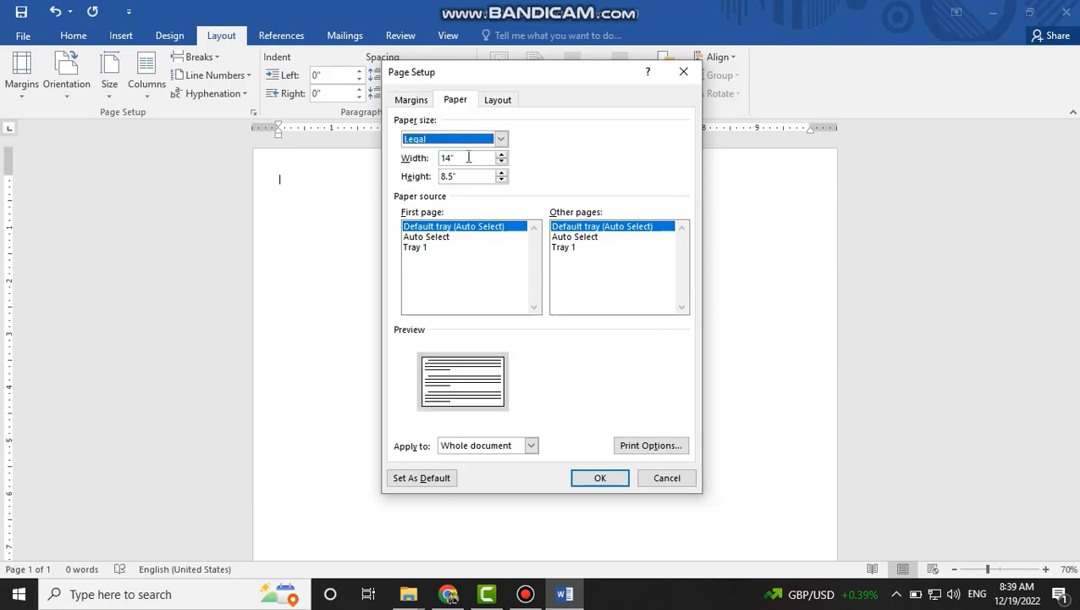
pyautogui.click(471, 140)
pyautogui.scroll(5, 449, 170)
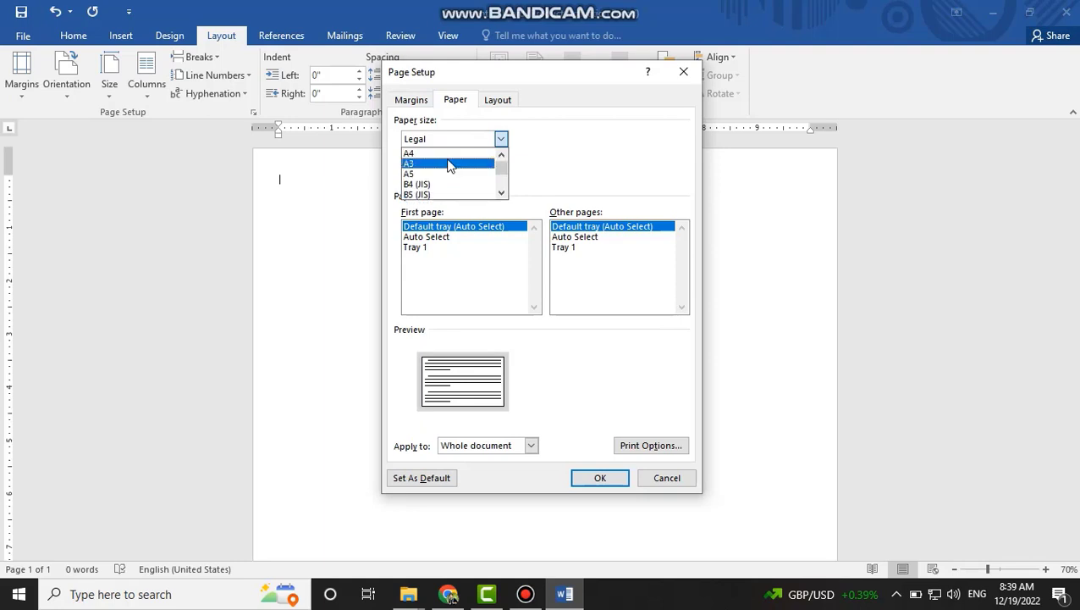
pyautogui.click(444, 153)
# Try a custom paper size with a width of 9 and a height of 3.
pyautogui.press('Tab')
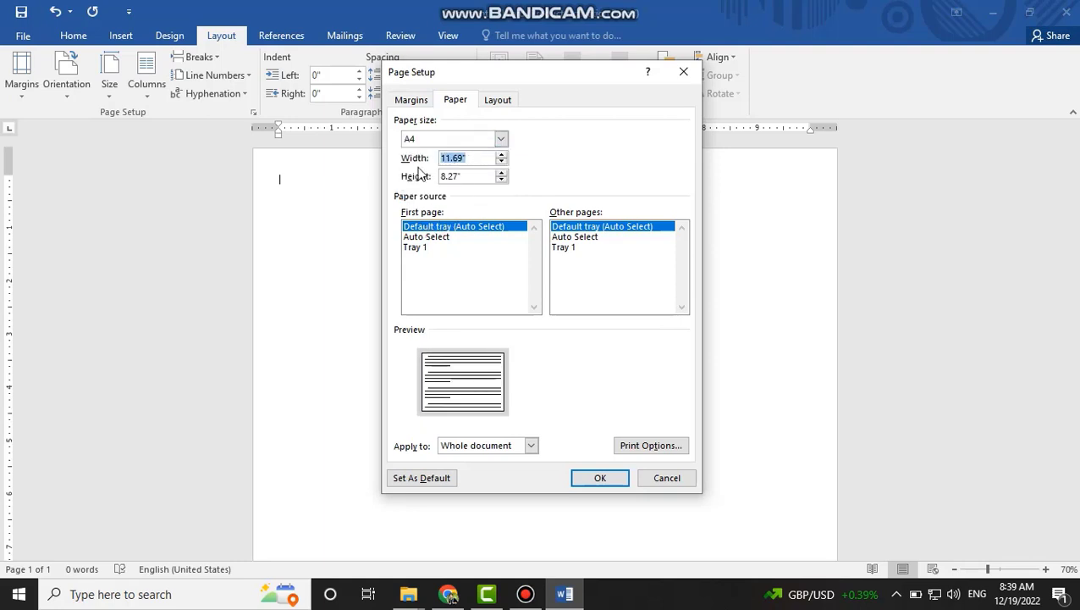
pyautogui.press('Tab')
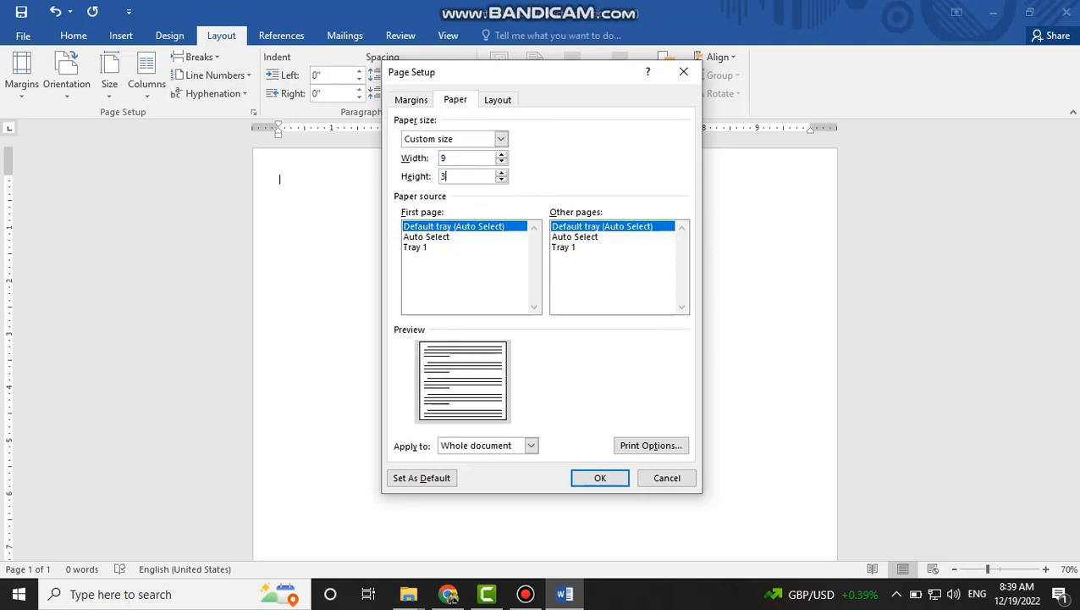
pyautogui.press('Tab')
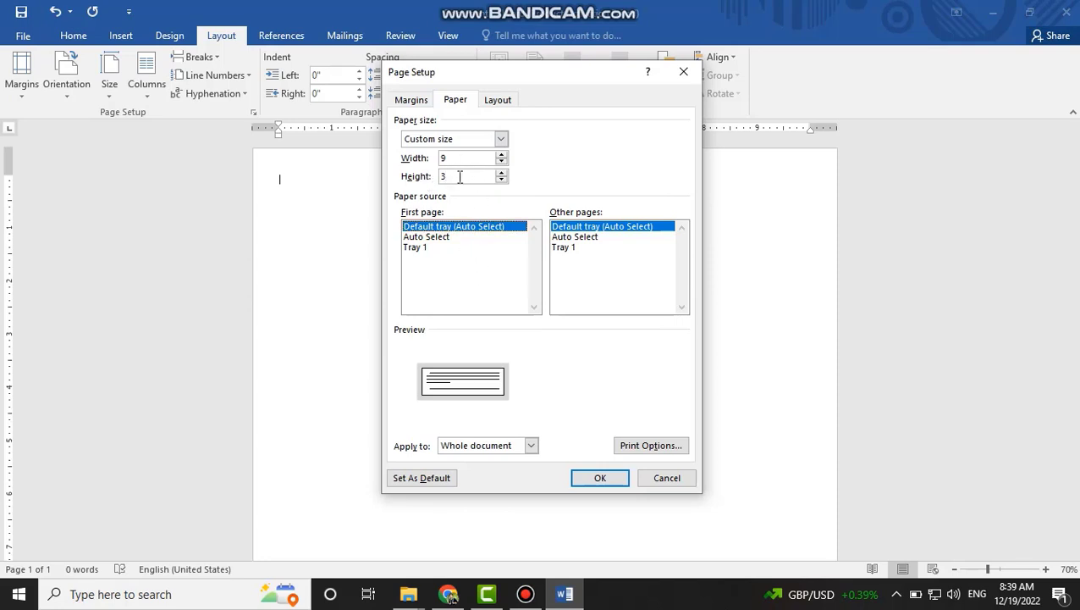
# Set the paper width to 16 and height to 9, and apply the page setup with the margins fixed to the printable area.
pyautogui.write('16')
pyautogui.press('Tab')
pyautogui.press('Tab')
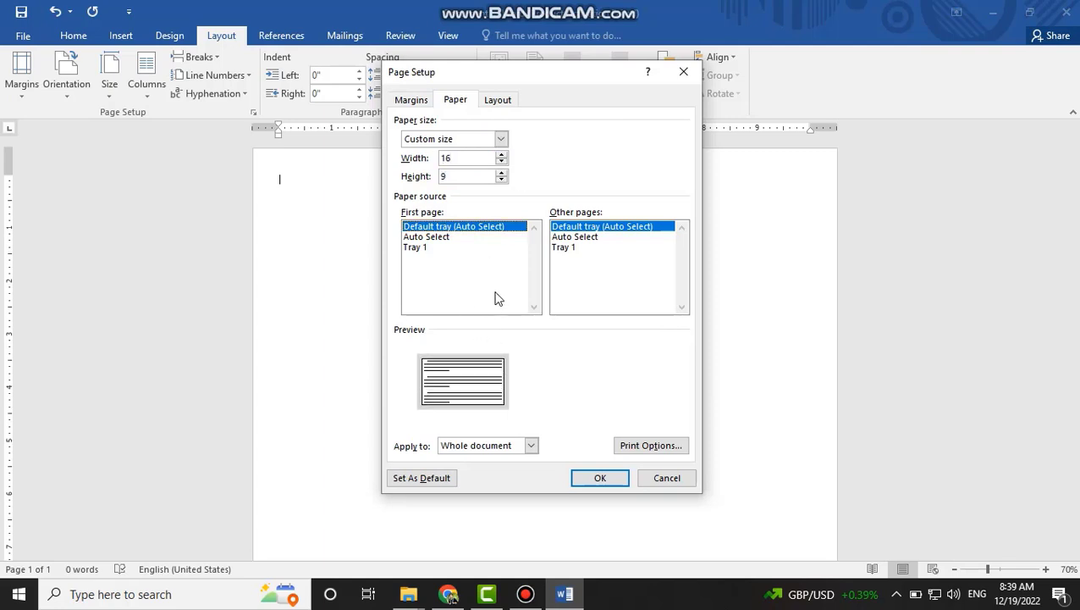
pyautogui.click(601, 479)
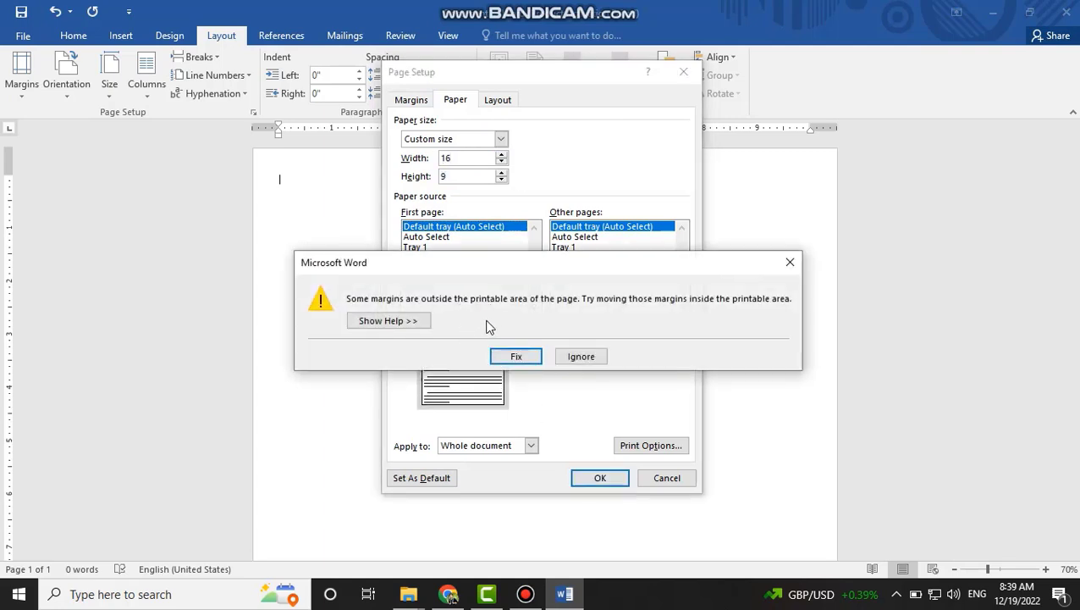
pyautogui.click(514, 357)
pyautogui.click(612, 481)
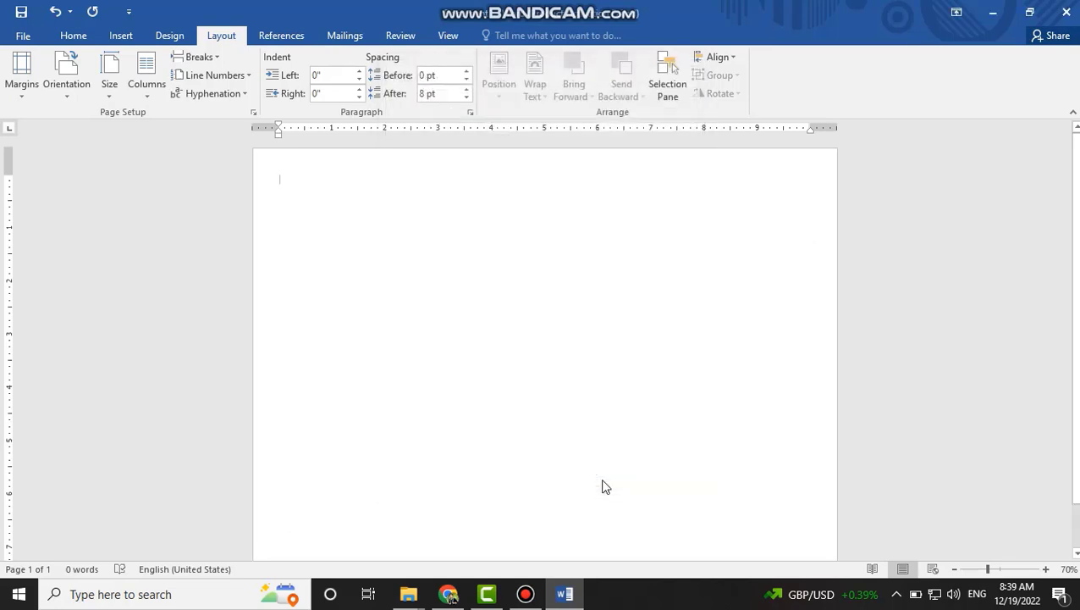
pyautogui.scroll(-2, 624, 328)
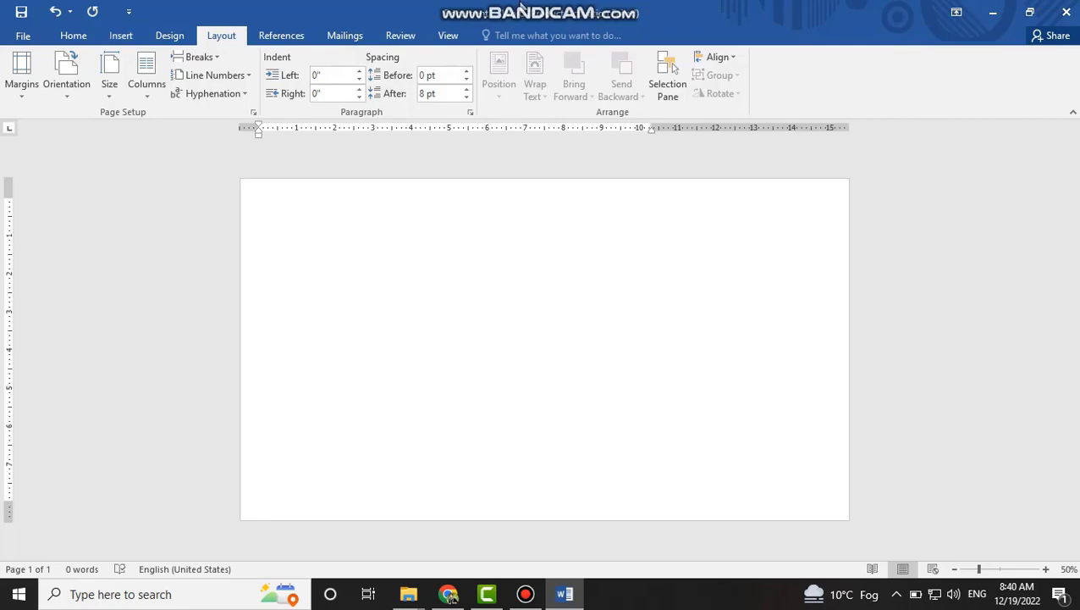
# Switch to Chrome and open the remove.bg website.
pyautogui.click(566, 594)
pyautogui.click(449, 594)
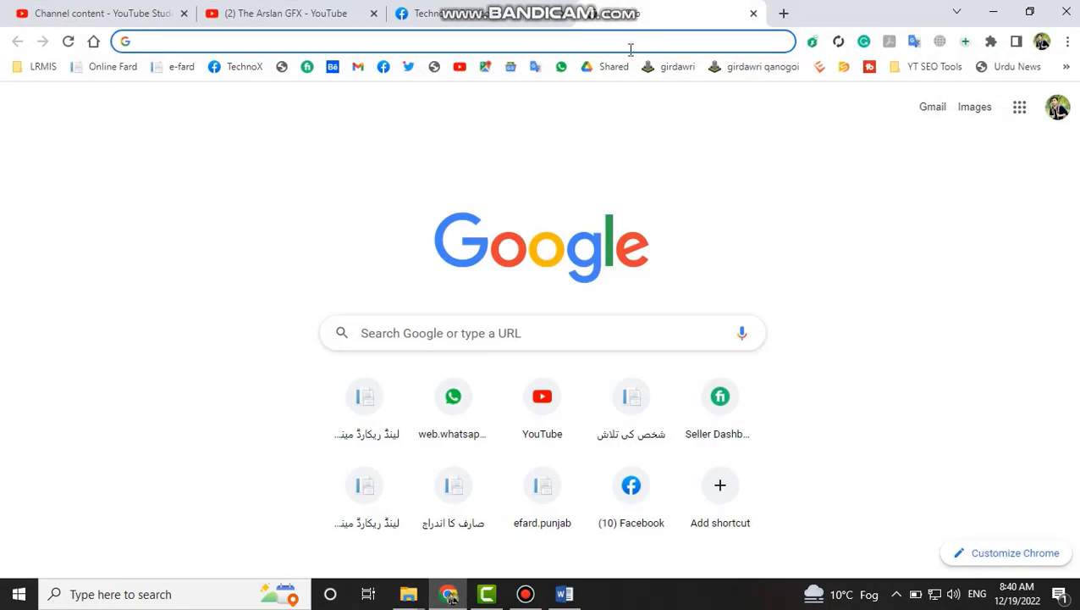
pyautogui.write('remove.bg')
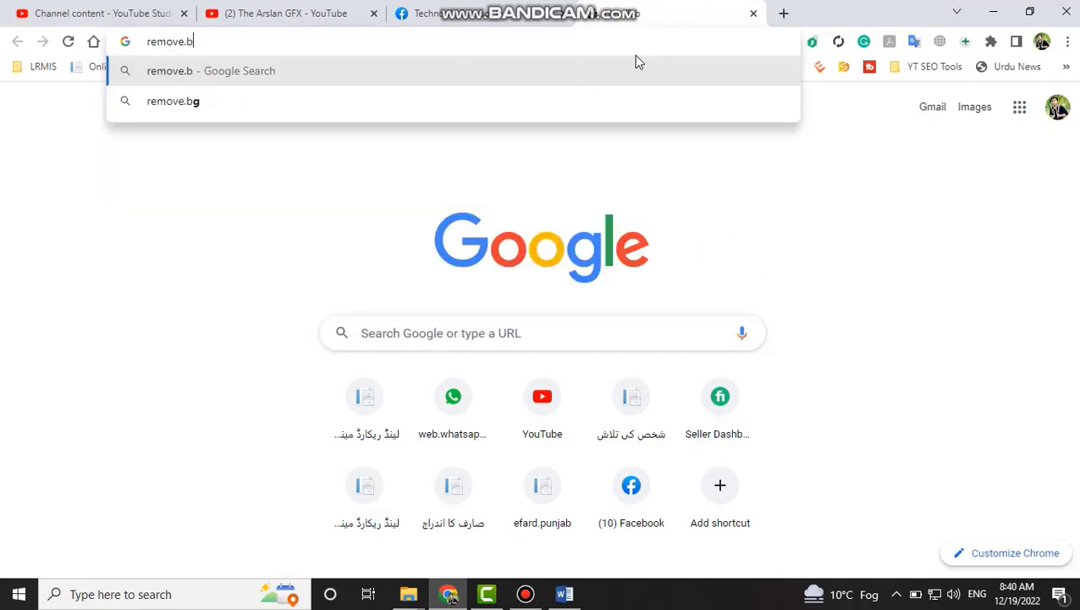
pyautogui.press('Return')
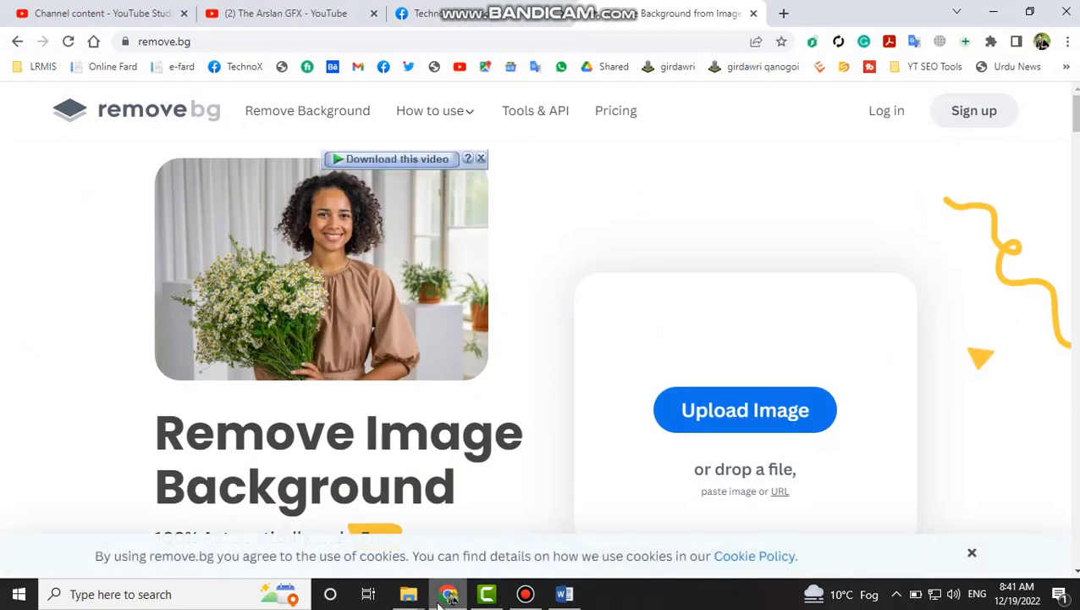
# Upload the portrait photo to remove.bg and start the human verification.
pyautogui.click(442, 596)
pyautogui.moveTo(440, 396); pyautogui.dragTo(739, 408)
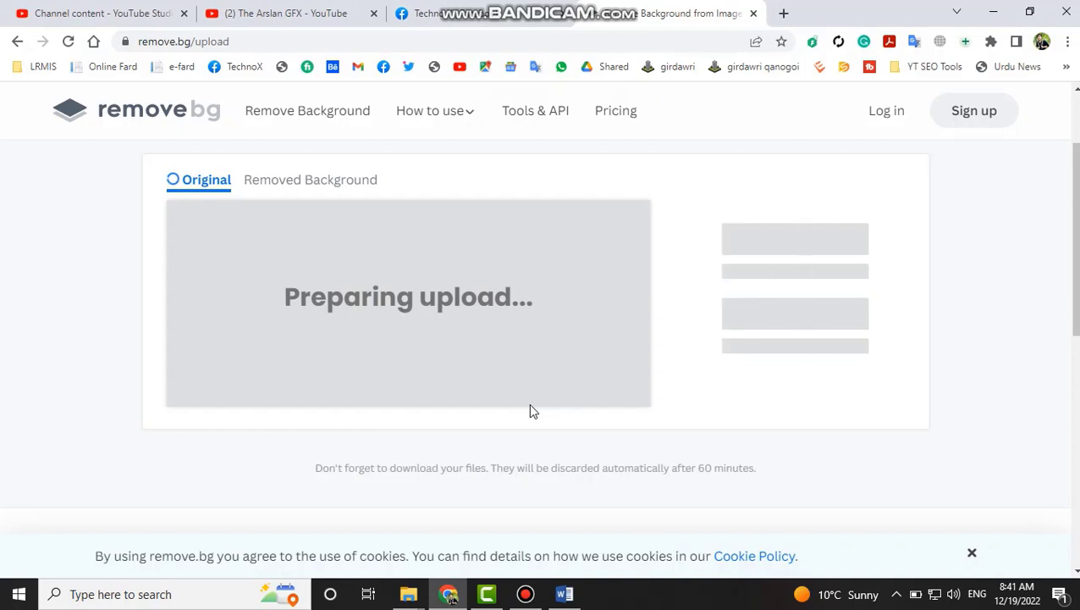
pyautogui.click(310, 354)
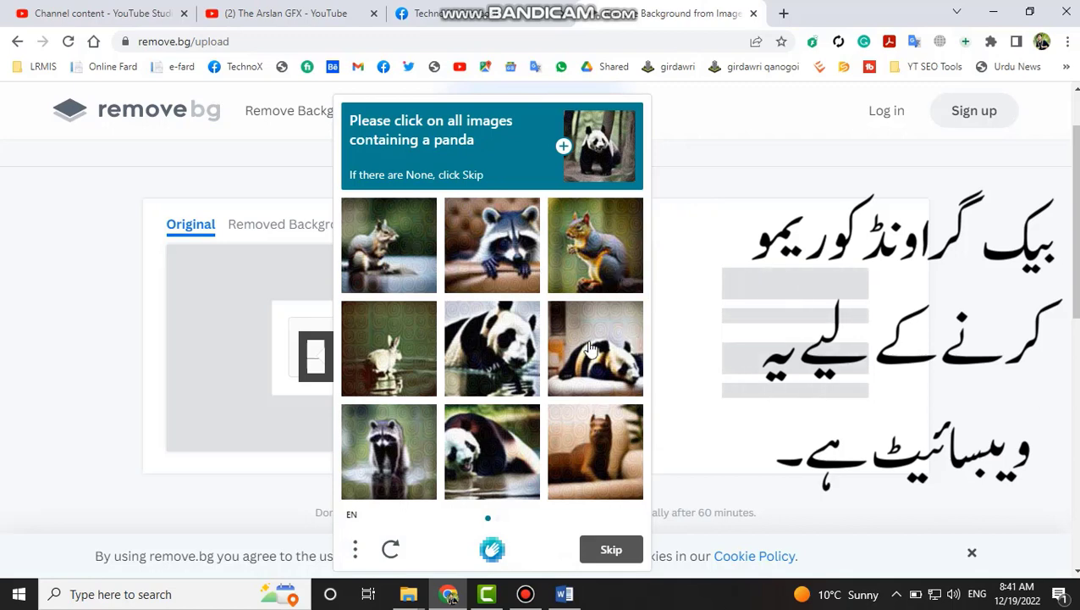
# Complete the human verification by selecting all images containing a panda in both image sets.
pyautogui.click(500, 355)
pyautogui.click(580, 364)
pyautogui.click(483, 431)
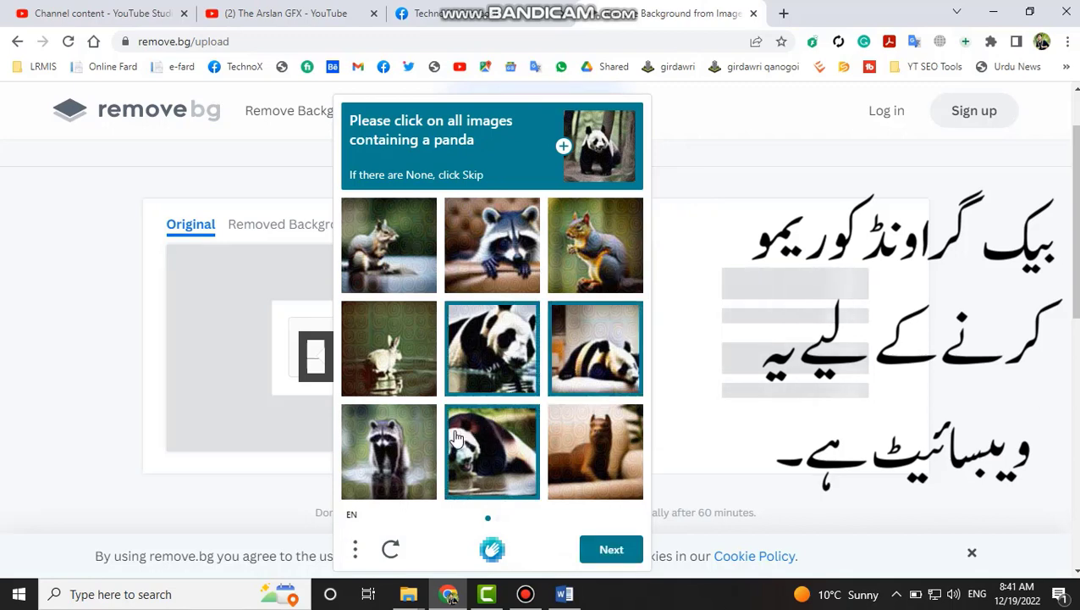
pyautogui.click(608, 551)
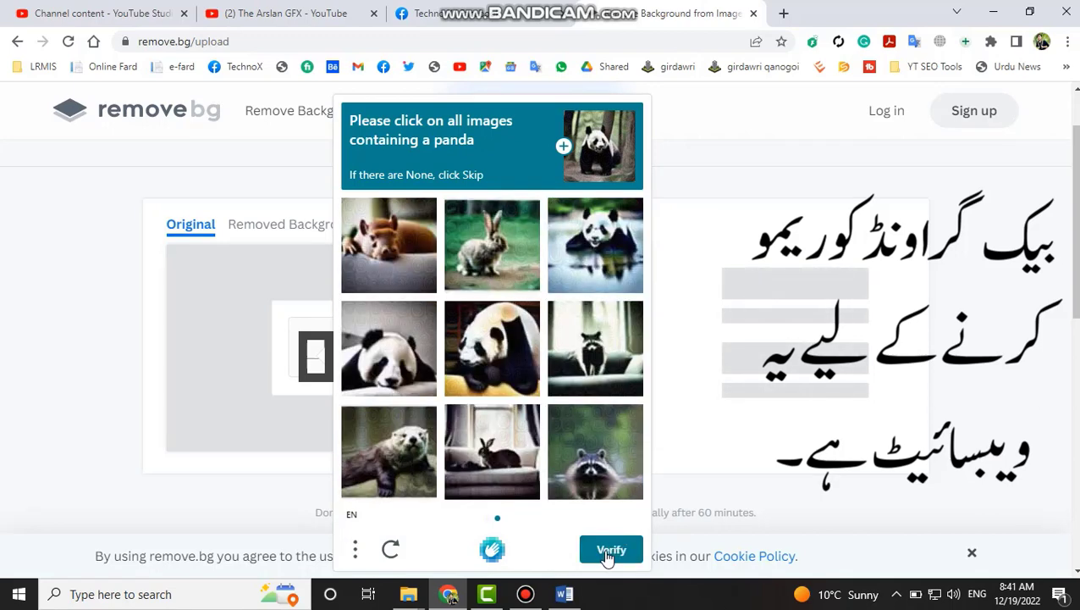
pyautogui.click(607, 257)
pyautogui.click(501, 369)
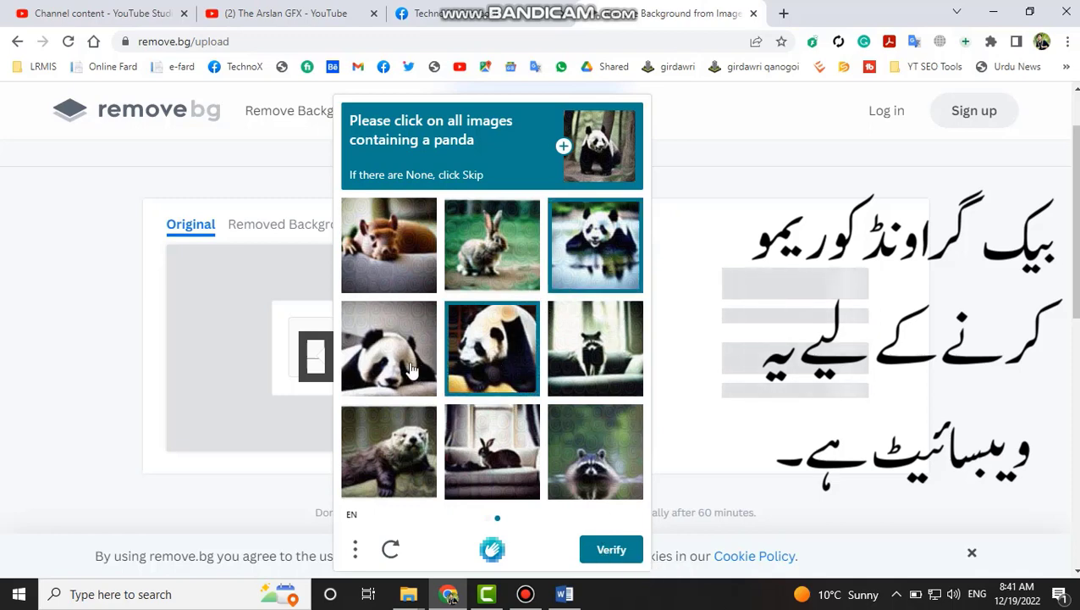
pyautogui.click(403, 364)
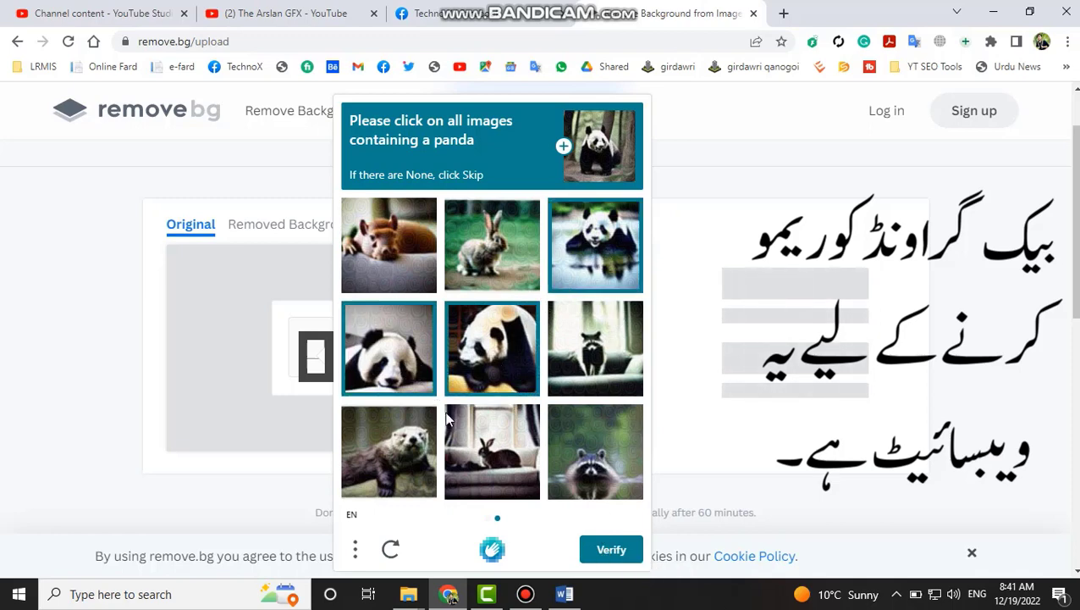
pyautogui.click(614, 551)
# Open the cut-out photo in the editor and erase the leftover background beside the face and shoulder, reducing the brush to its smallest size.
pyautogui.scroll(-1, 603, 330)
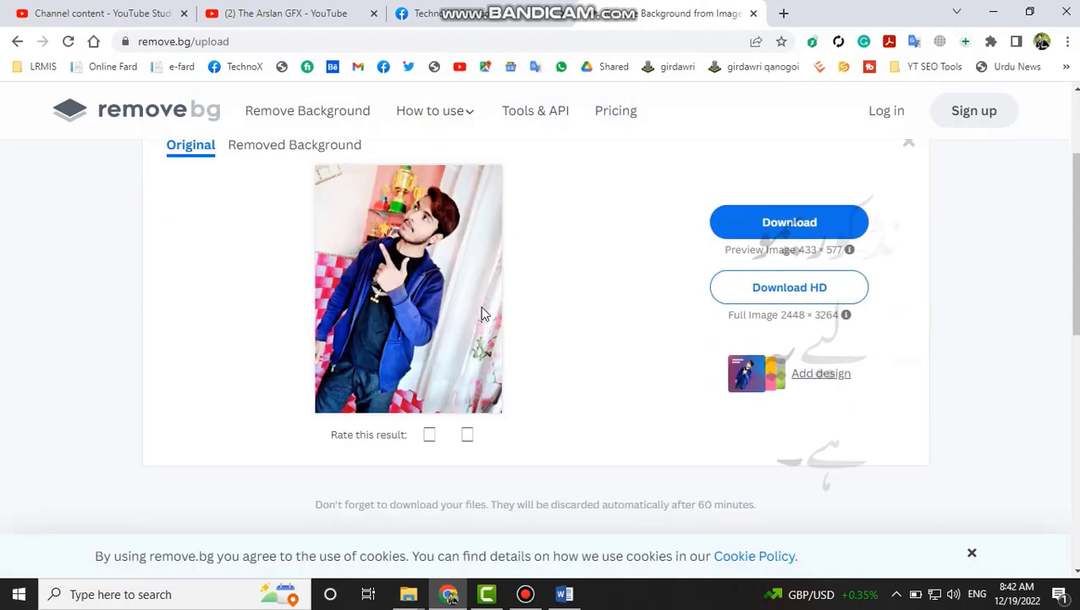
pyautogui.click(447, 184)
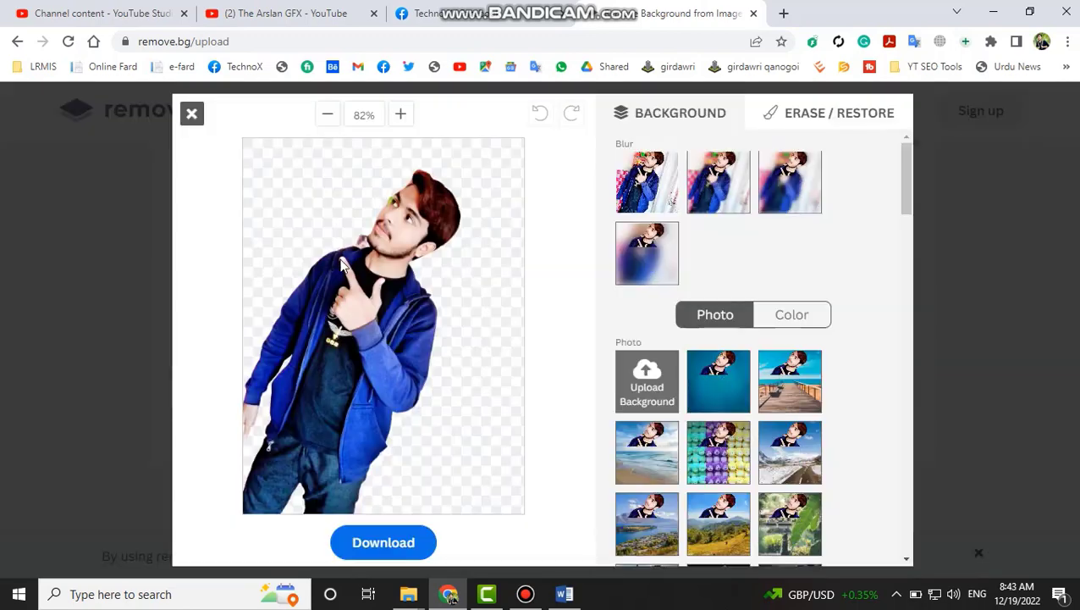
pyautogui.scroll(4, 346, 232)
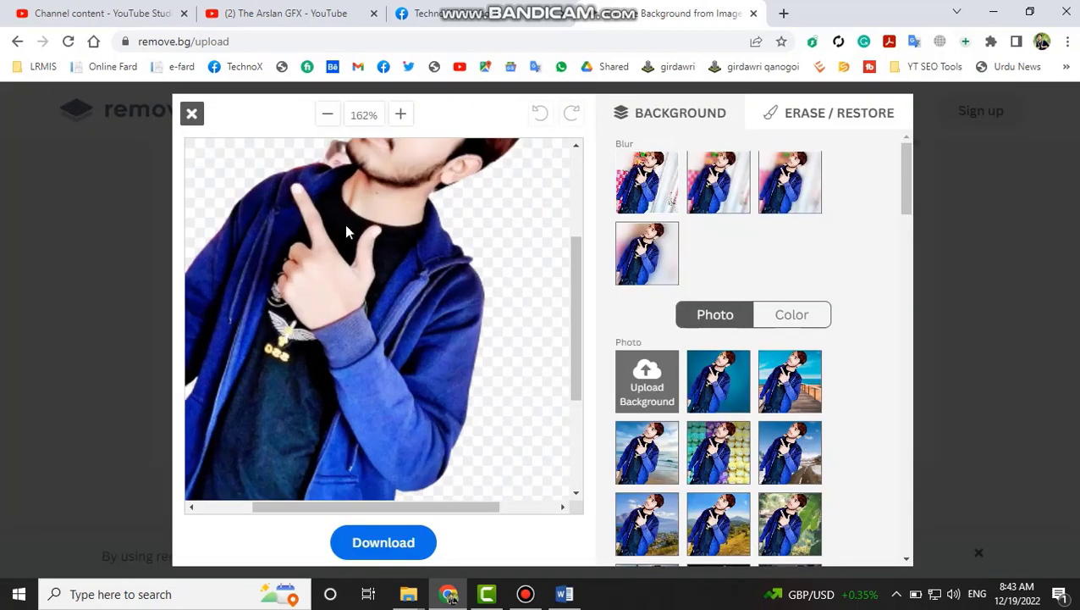
pyautogui.scroll(3, 578, 148)
pyautogui.click(822, 120)
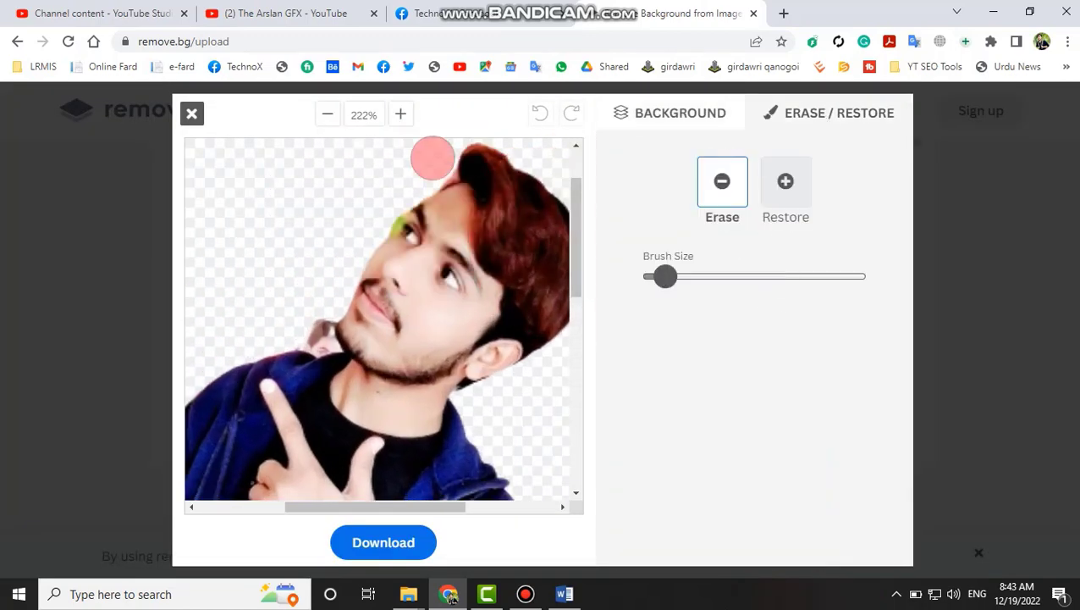
pyautogui.moveTo(383, 210); pyautogui.dragTo(342, 238)
pyautogui.moveTo(310, 323); pyautogui.dragTo(317, 316)
pyautogui.moveTo(665, 276); pyautogui.dragTo(644, 276)
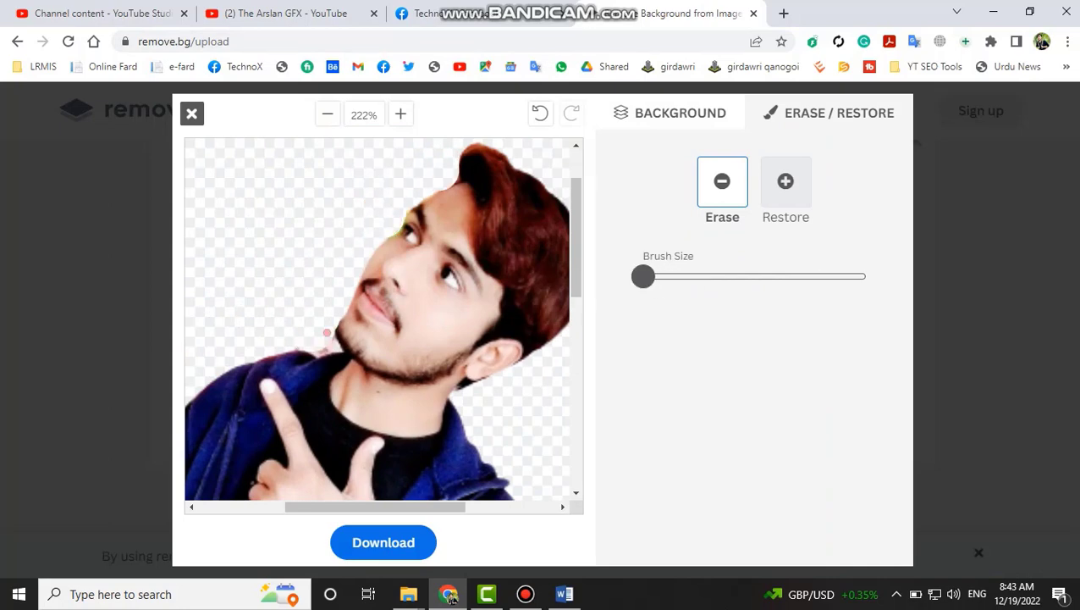
# Try erasing the gap between the sleeve and the jacket, and undo that stroke.
pyautogui.scroll(-7, 566, 295)
pyautogui.moveTo(372, 506); pyautogui.dragTo(286, 506)
pyautogui.scroll(4, 199, 293)
pyautogui.moveTo(279, 418); pyautogui.dragTo(300, 400)
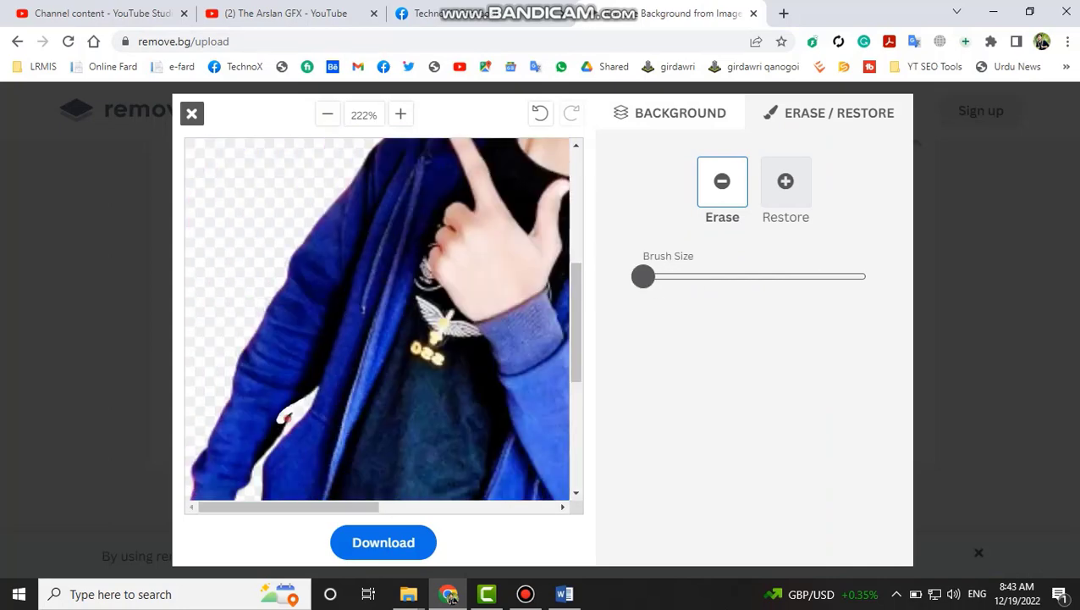
pyautogui.click(540, 112)
# Download the edited cut-out as a PNG image, save it to the desktop and dismiss the downloads bar.
pyautogui.click(384, 543)
pyautogui.click(565, 360)
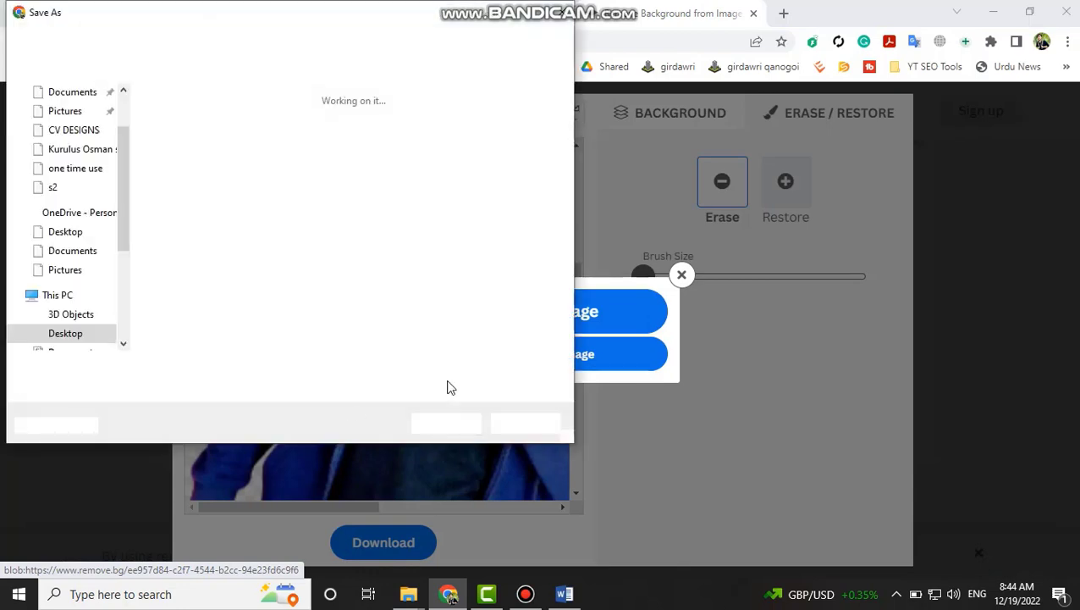
pyautogui.click(453, 420)
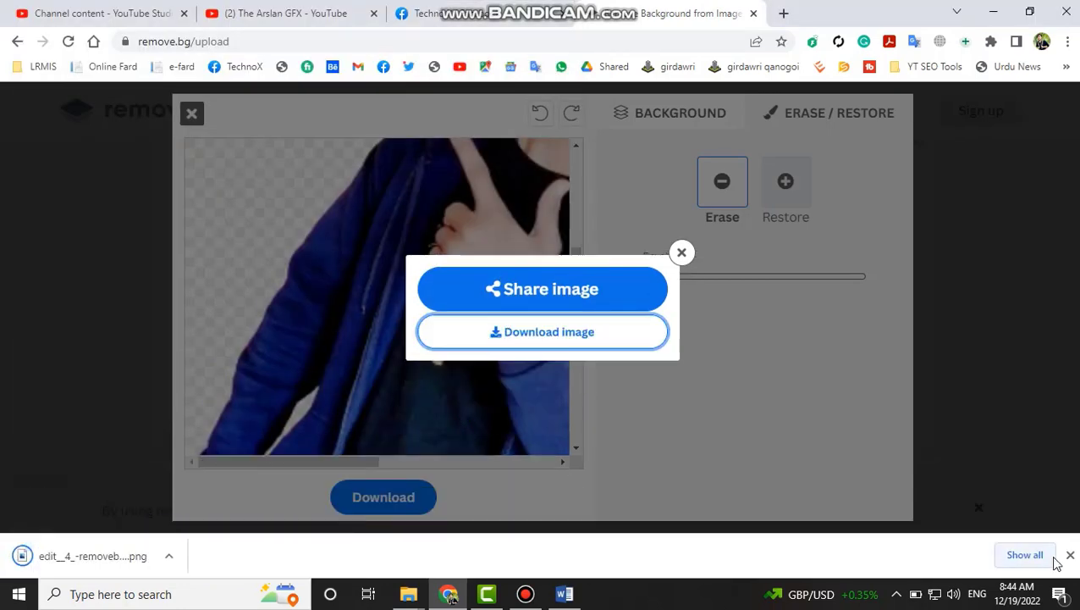
pyautogui.click(1070, 555)
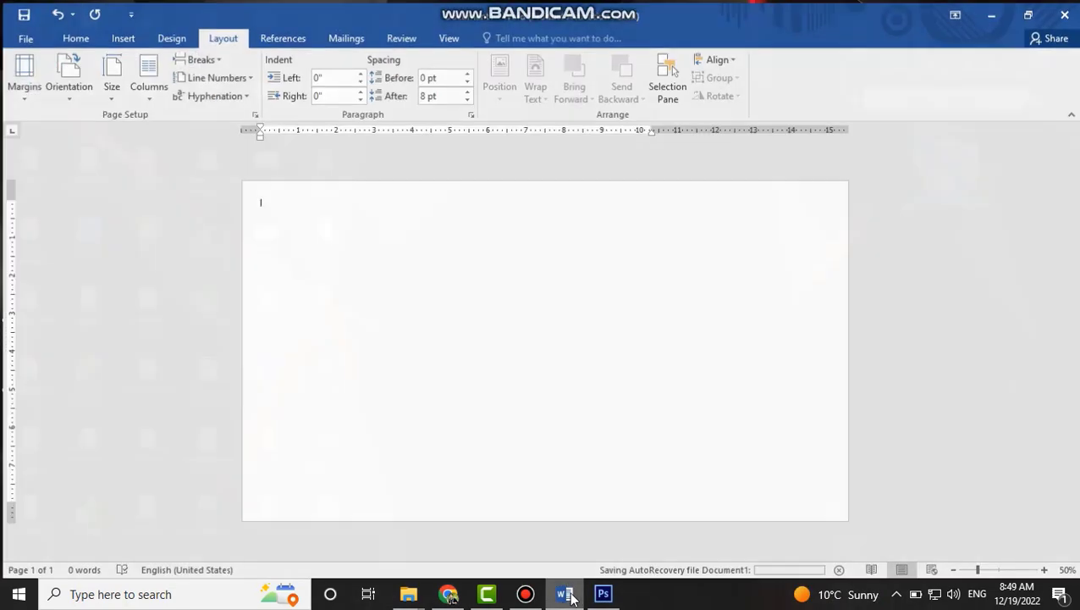
# Switch to Chrome and search Google Images for "motion graphic background" in a new tab.
pyautogui.click(73, 37)
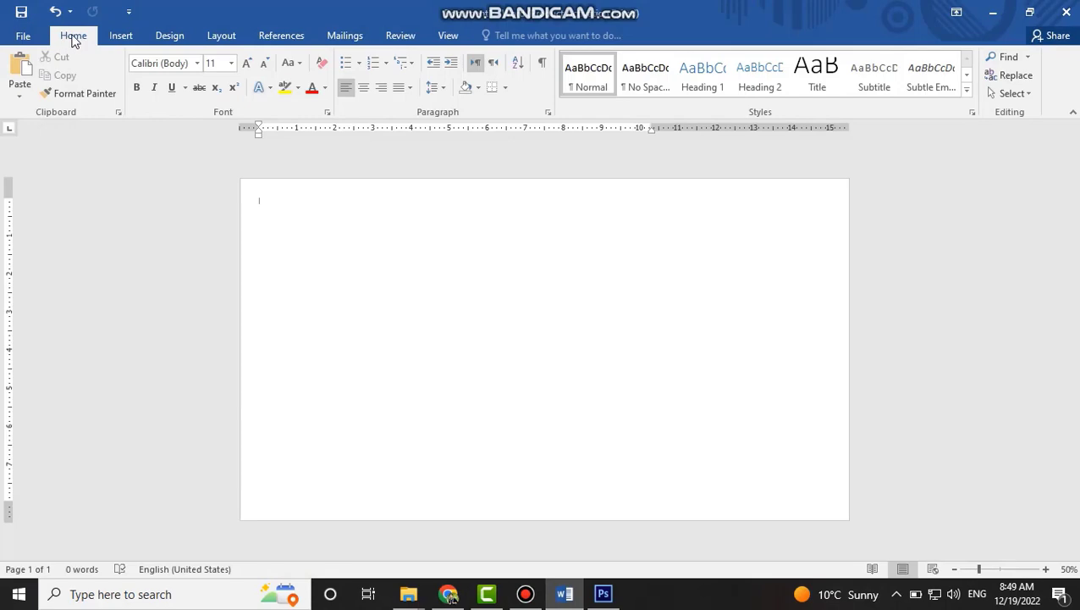
pyautogui.click(448, 594)
pyautogui.click(784, 13)
pyautogui.write('motion graphic backgroud')
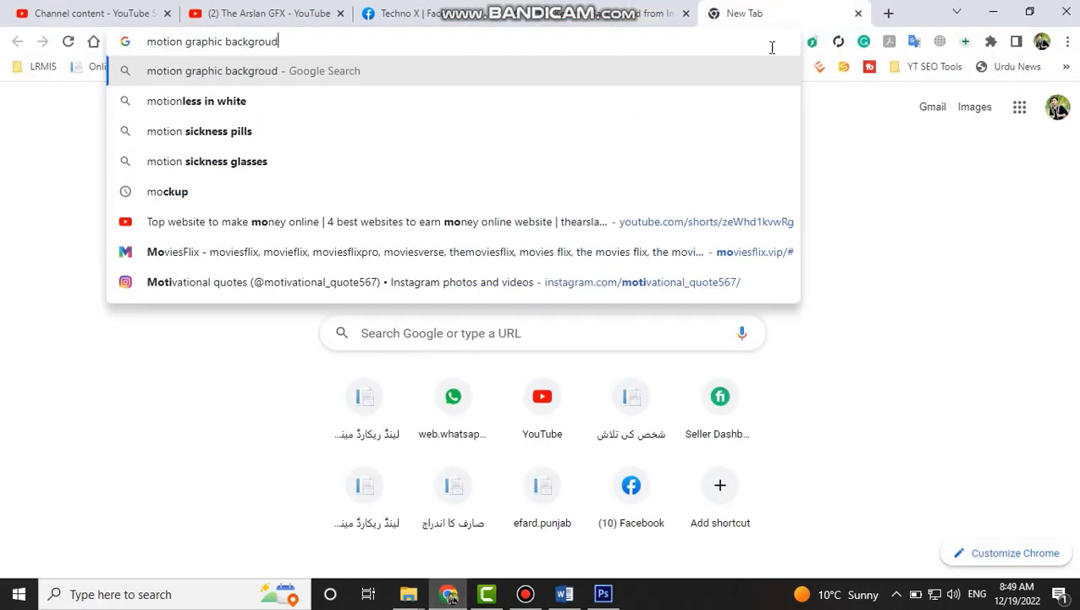
pyautogui.press('Return')
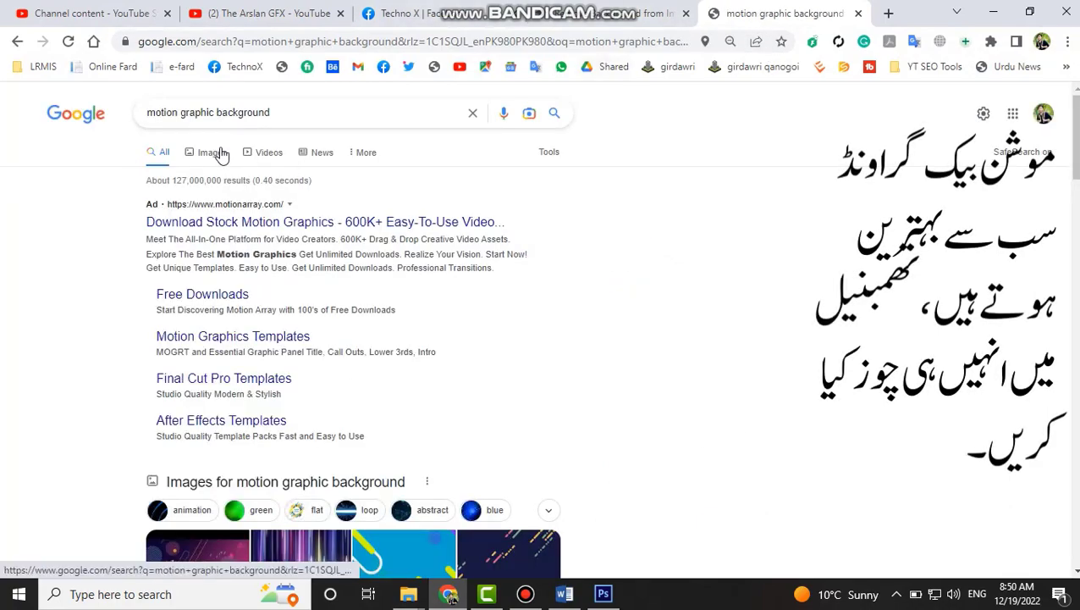
pyautogui.click(221, 155)
# Preview the blue Dynamic Animated Background from Pinterest and limit the image results to large size.
pyautogui.scroll(-1, 347, 273)
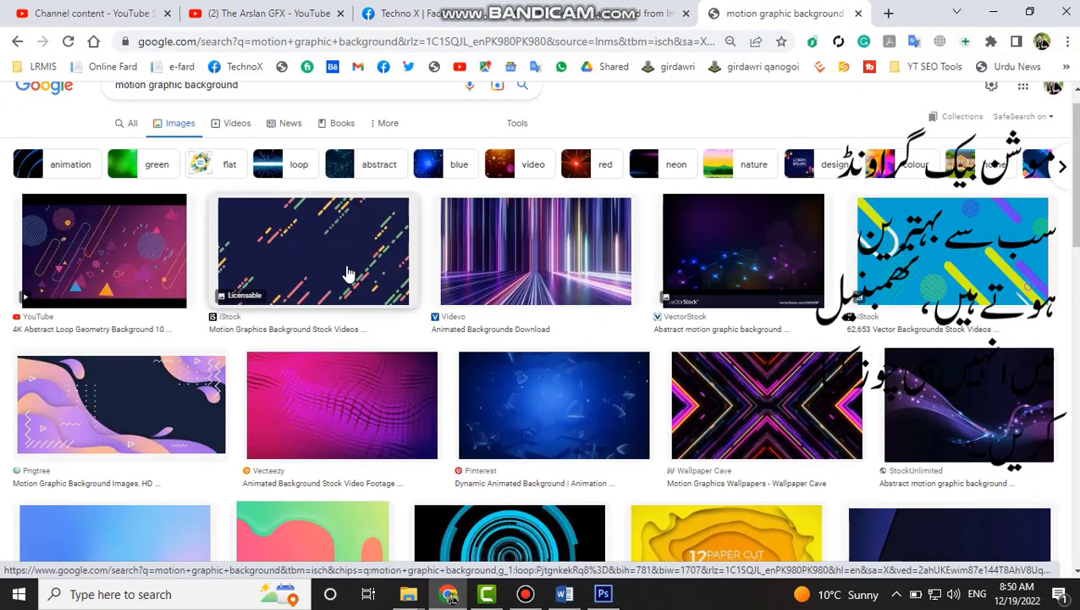
pyautogui.scroll(-10, 347, 274)
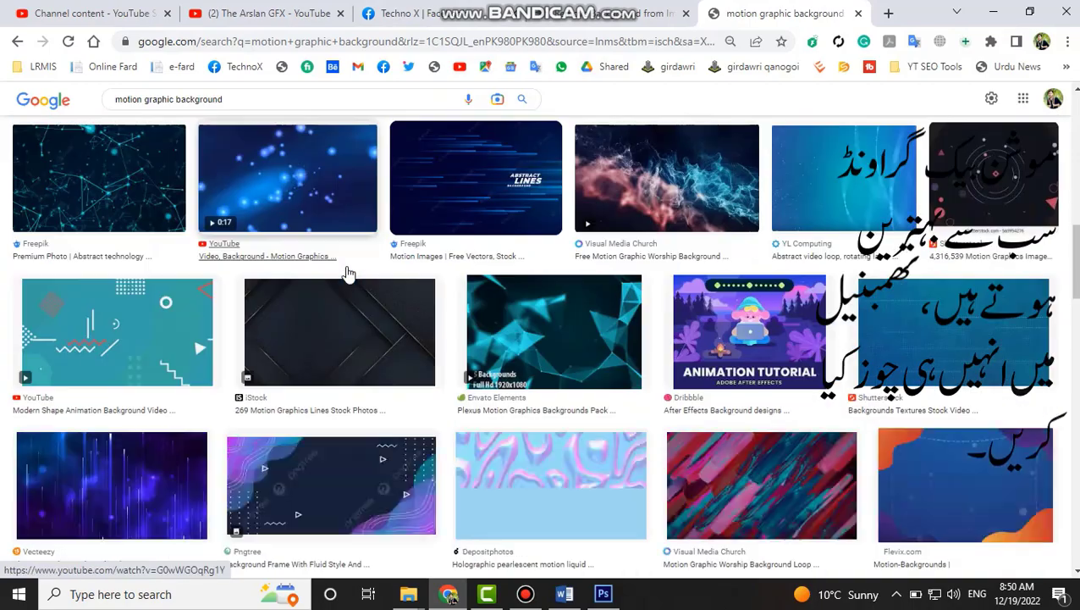
pyautogui.scroll(-10, 347, 274)
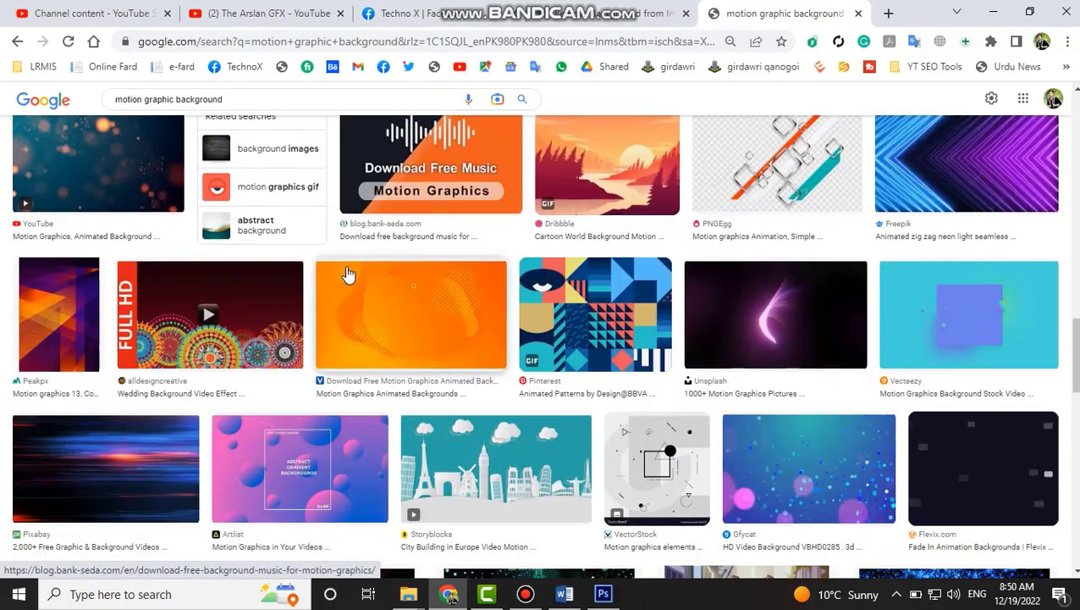
pyautogui.scroll(-10, 347, 274)
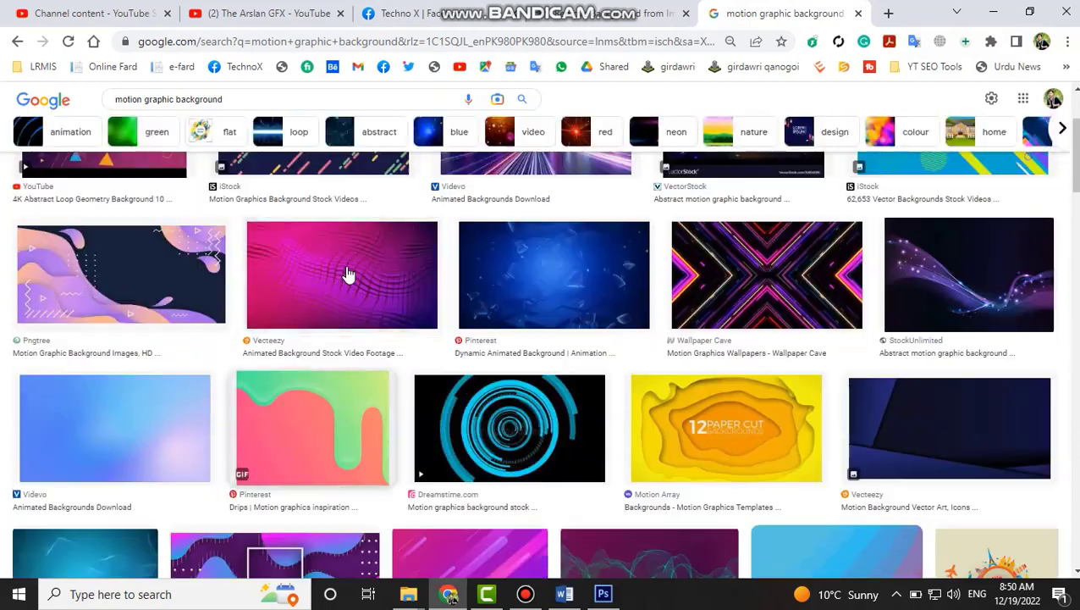
pyautogui.scroll(3, 347, 273)
pyautogui.click(504, 410)
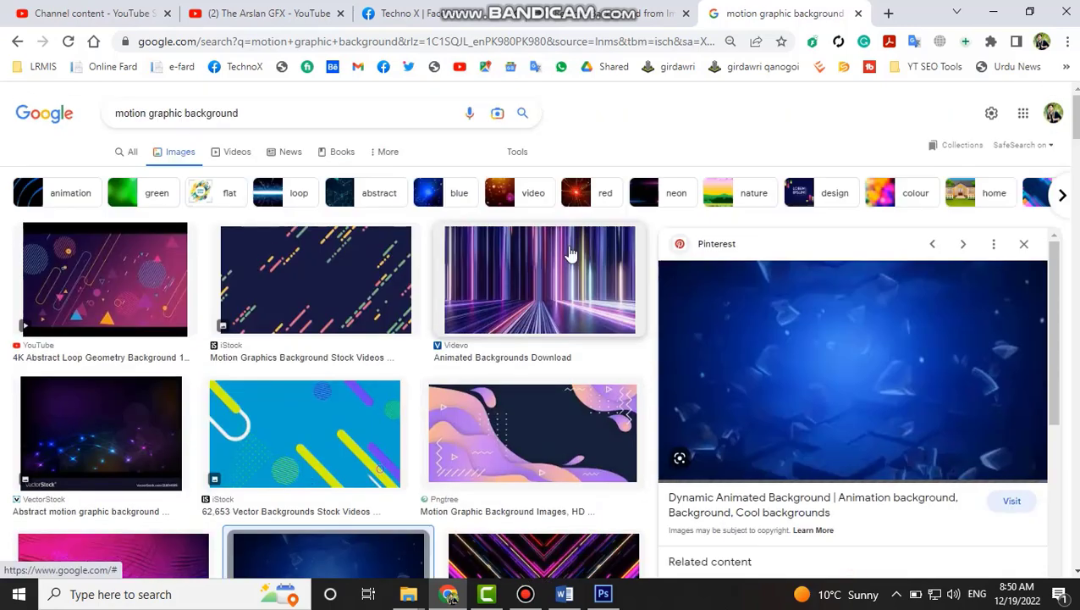
pyautogui.click(518, 153)
pyautogui.click(117, 178)
pyautogui.click(118, 216)
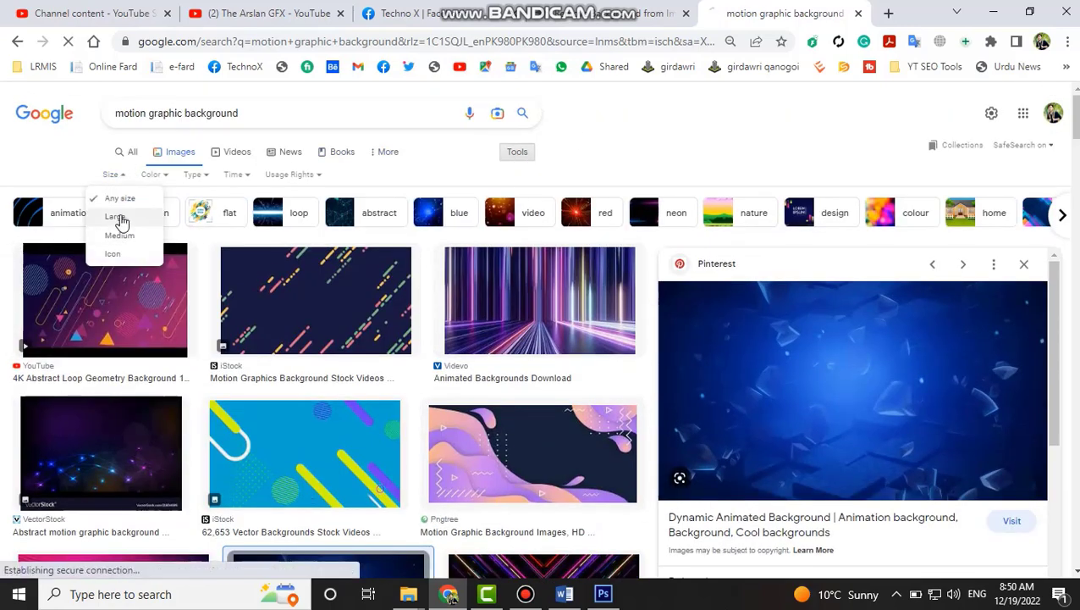
# Browse the large backgrounds, previewing the 123RF dot backdrop and the red strobing abstract background from VJ Loops Farm.
pyautogui.scroll(-4, 448, 285)
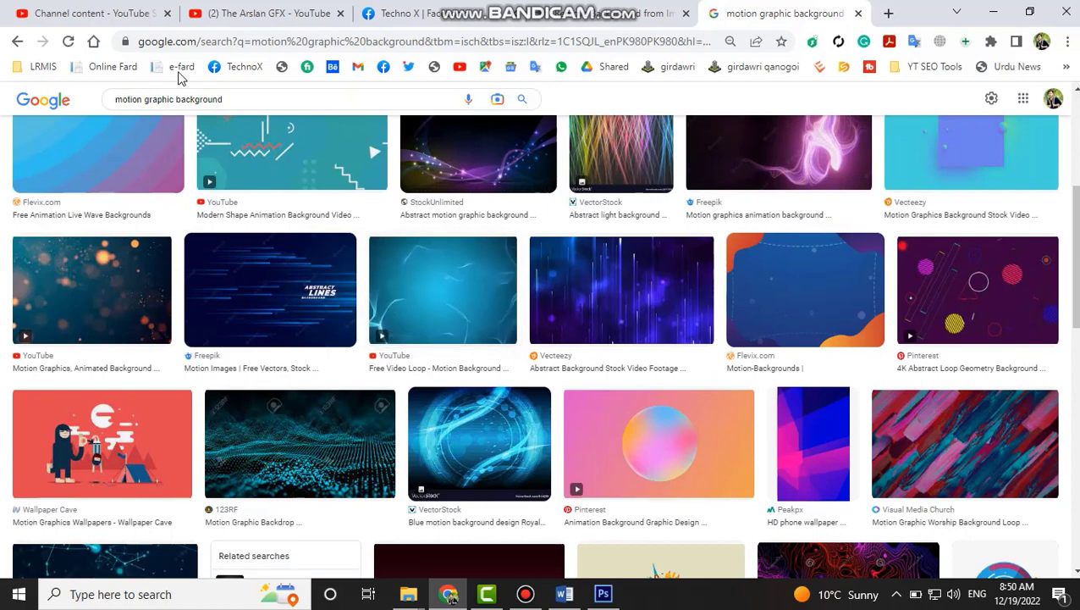
pyautogui.scroll(-2, 378, 307)
pyautogui.scroll(3, 373, 303)
pyautogui.scroll(3, 373, 303)
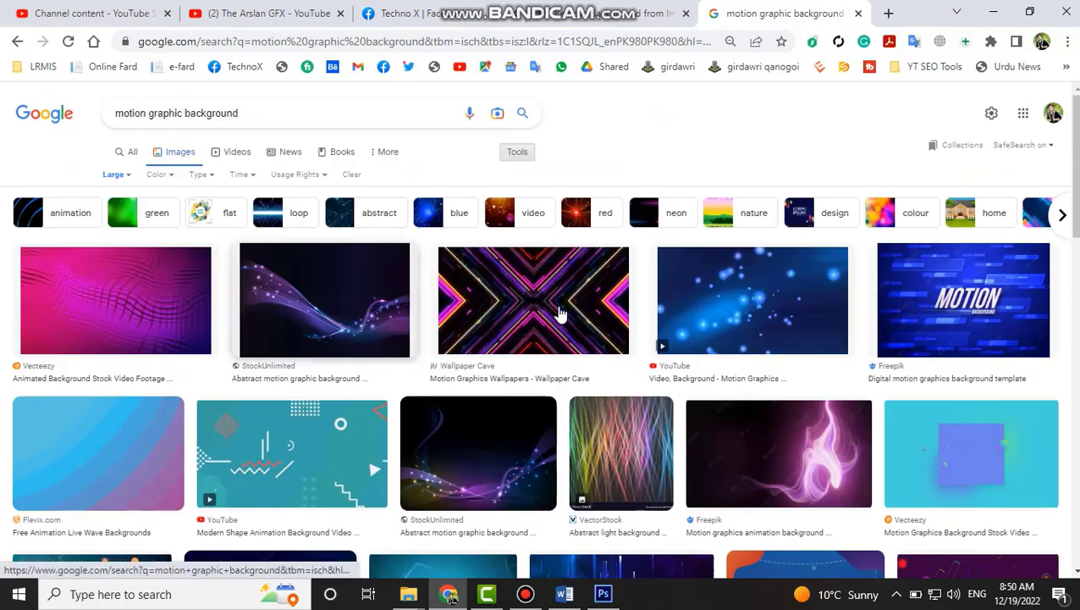
pyautogui.scroll(-6, 355, 339)
pyautogui.click(347, 320)
pyautogui.scroll(-15, 381, 330)
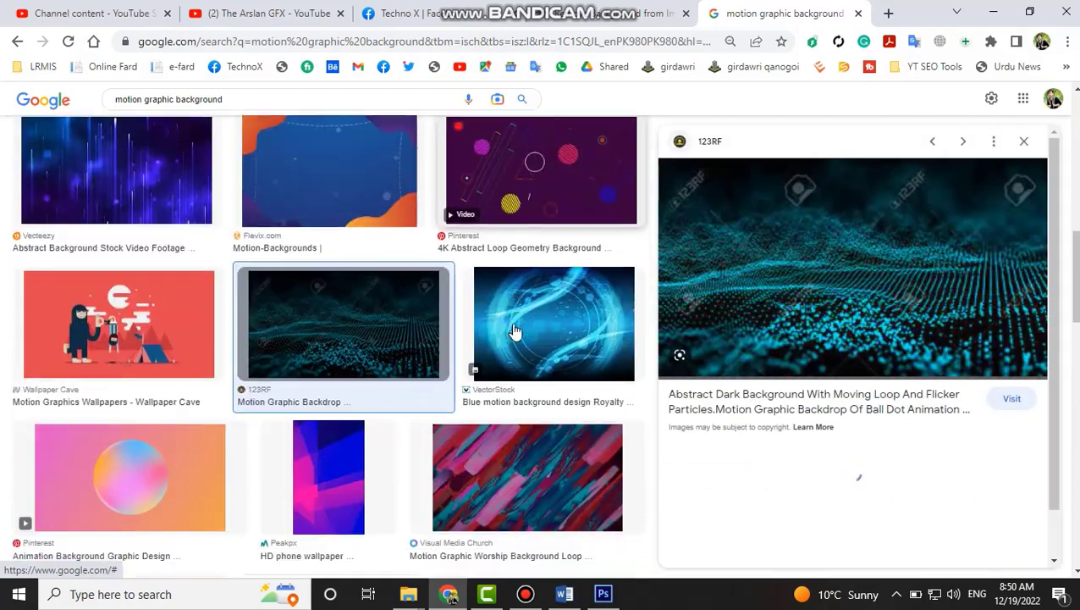
pyautogui.scroll(-2, 433, 337)
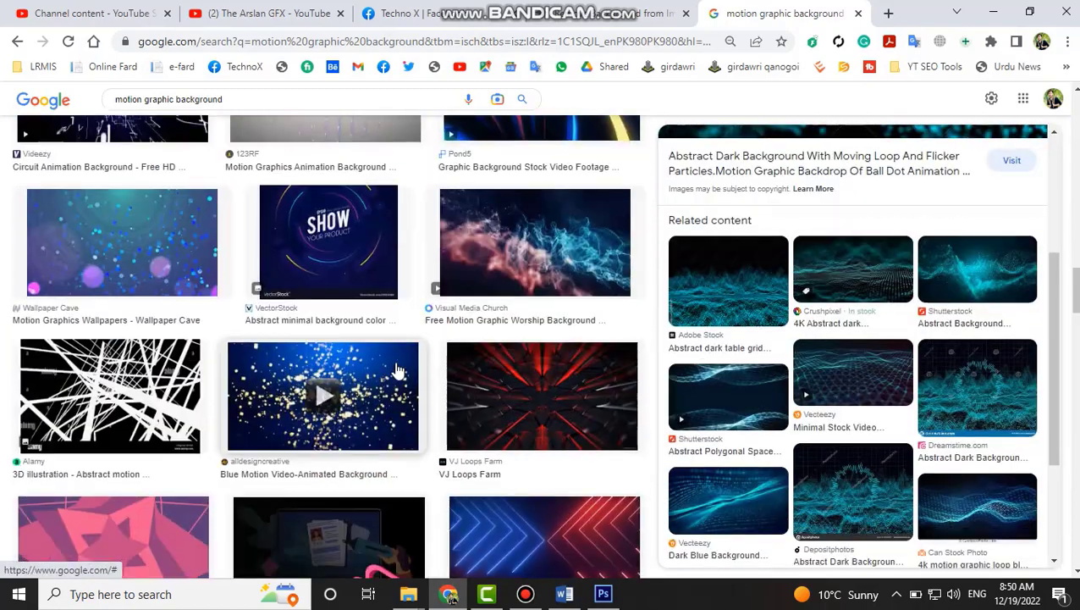
pyautogui.click(526, 386)
pyautogui.scroll(3, 753, 388)
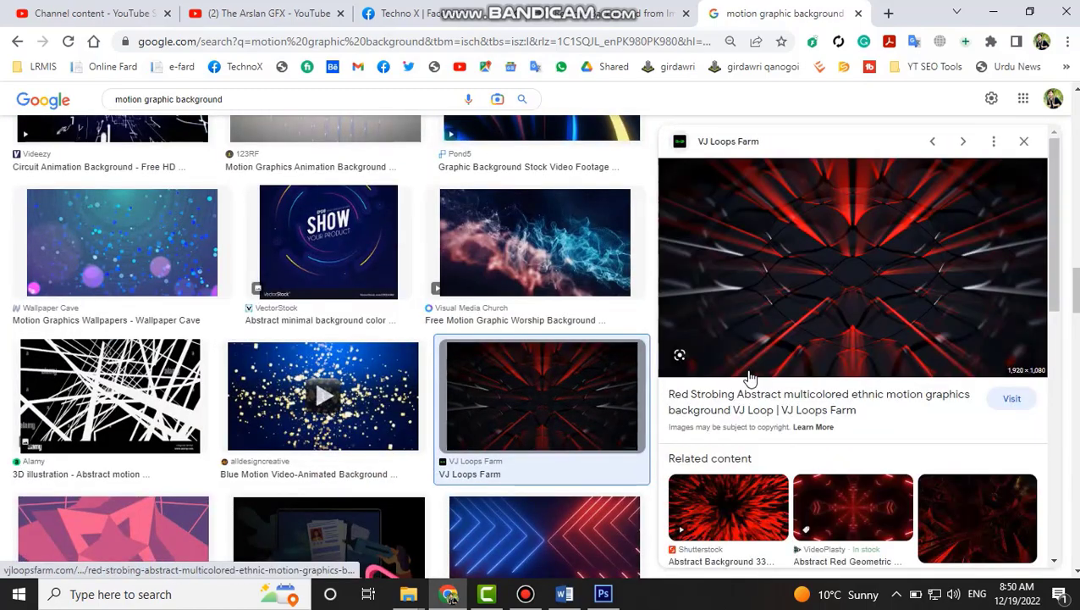
# Open the full-size red strobing background image in a new browser tab and switch to that tab.
pyautogui.scroll(-8, 415, 345)
pyautogui.rightClick(750, 255)
pyautogui.click(814, 402)
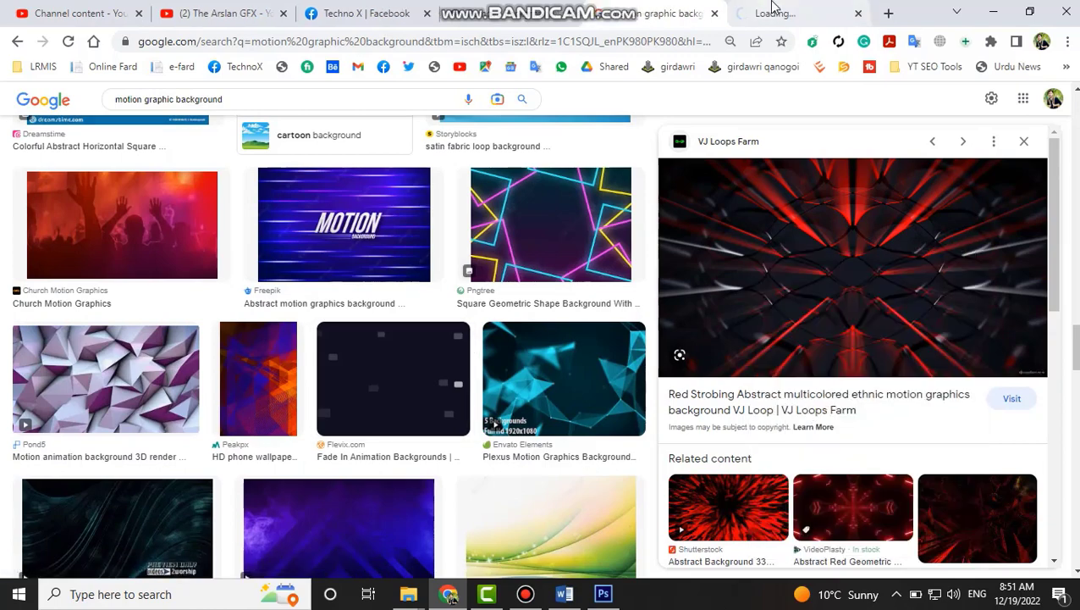
pyautogui.click(771, 11)
pyautogui.click(684, 12)
pyautogui.rightClick(810, 226)
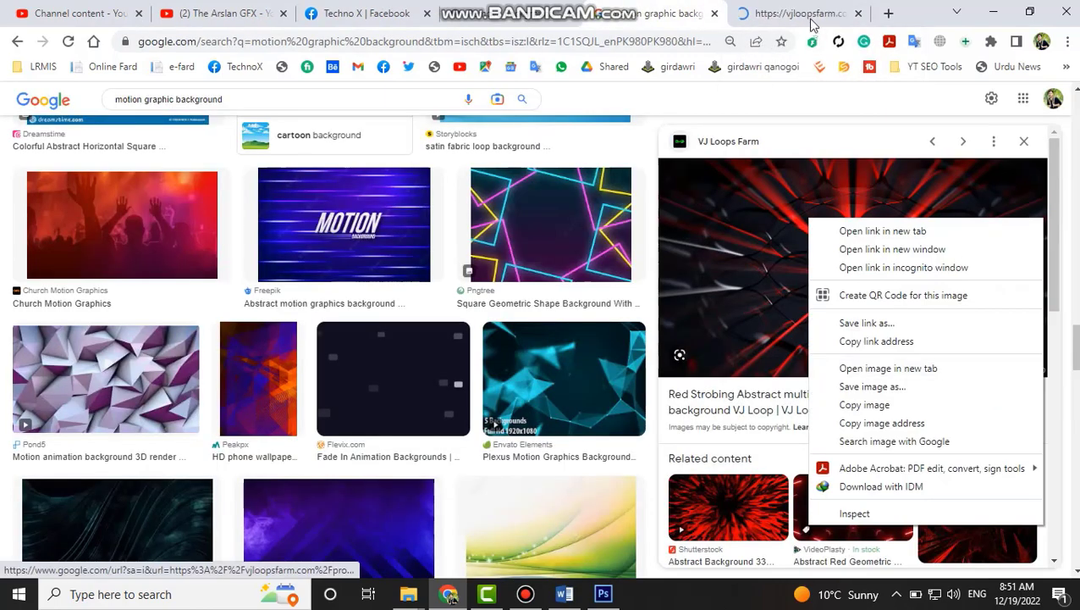
pyautogui.click(796, 12)
# Save the red background image as a JPEG named "background bg" in the desktop's one time use folder.
pyautogui.rightClick(583, 222)
pyautogui.click(619, 252)
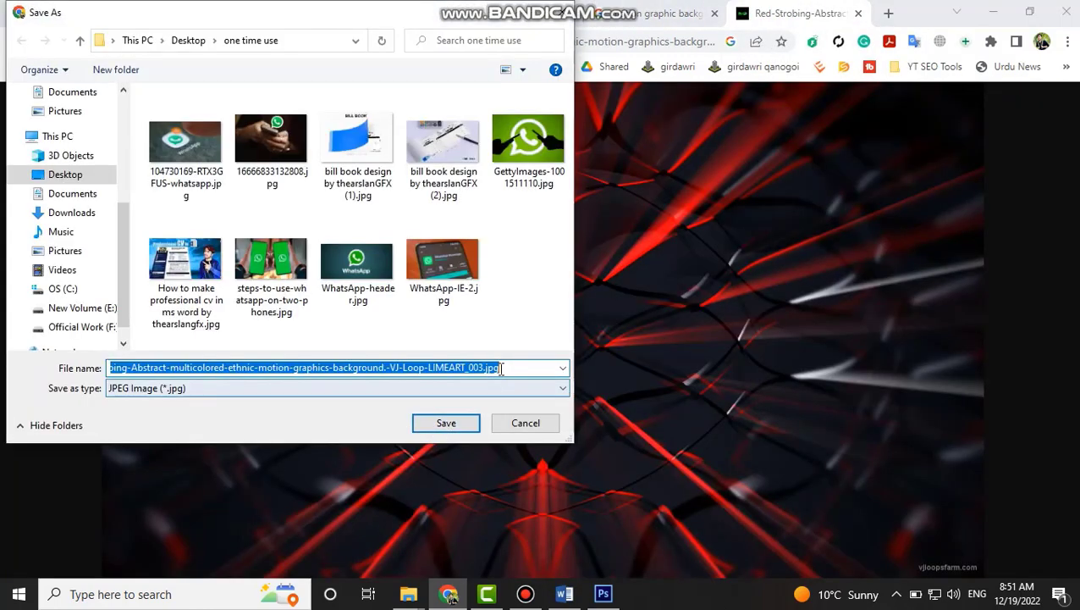
pyautogui.write('backgro')
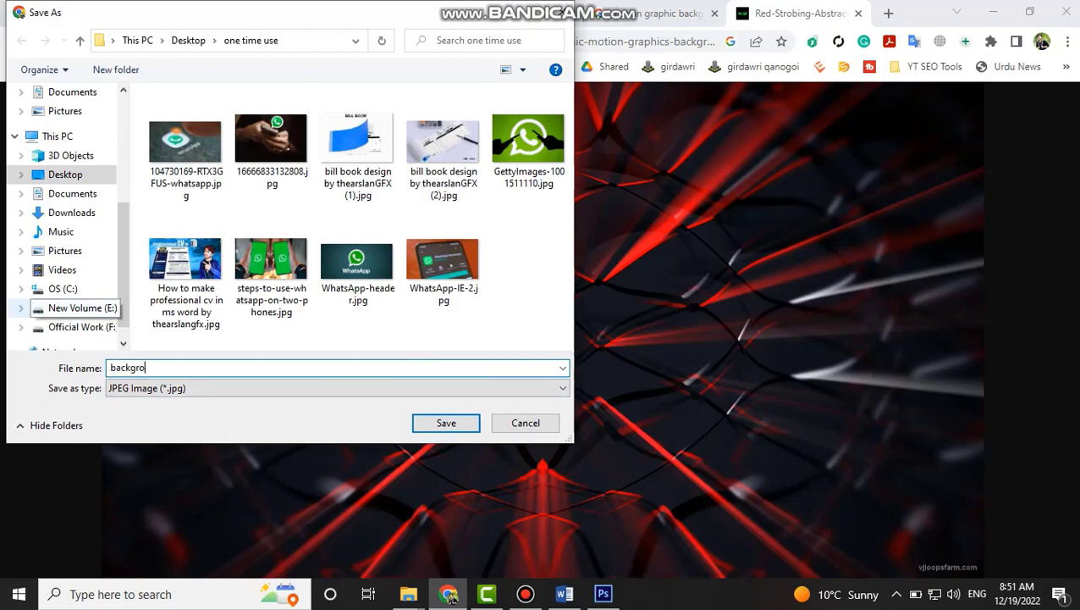
pyautogui.write('und bf')
pyautogui.press('BackSpace')
pyautogui.write('g')
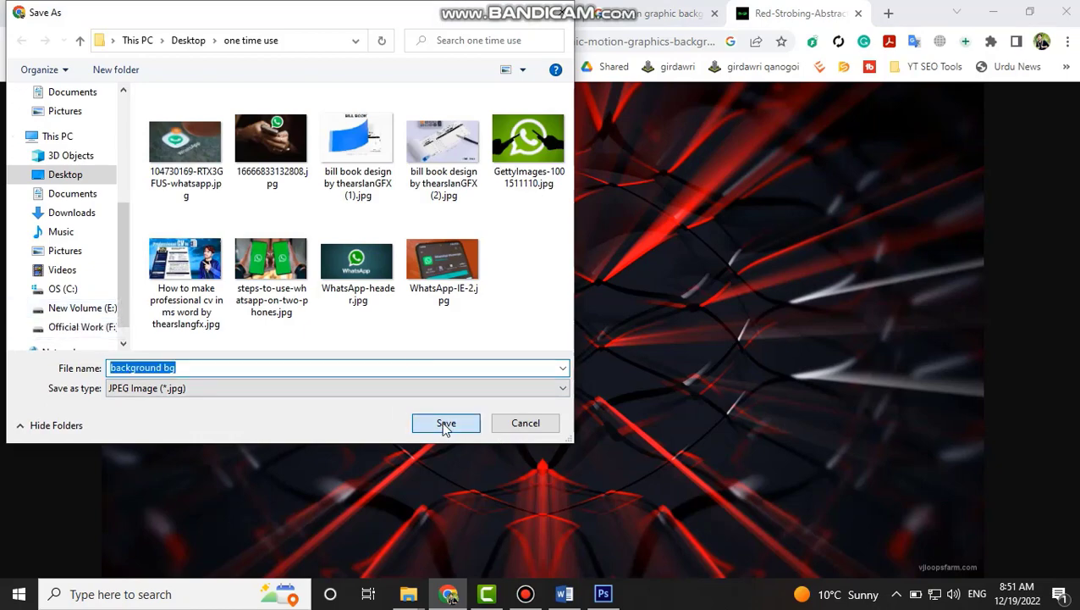
pyautogui.click(444, 423)
# Place background bg.jpg from the one time use folder into the blank Word document.
pyautogui.click(992, 11)
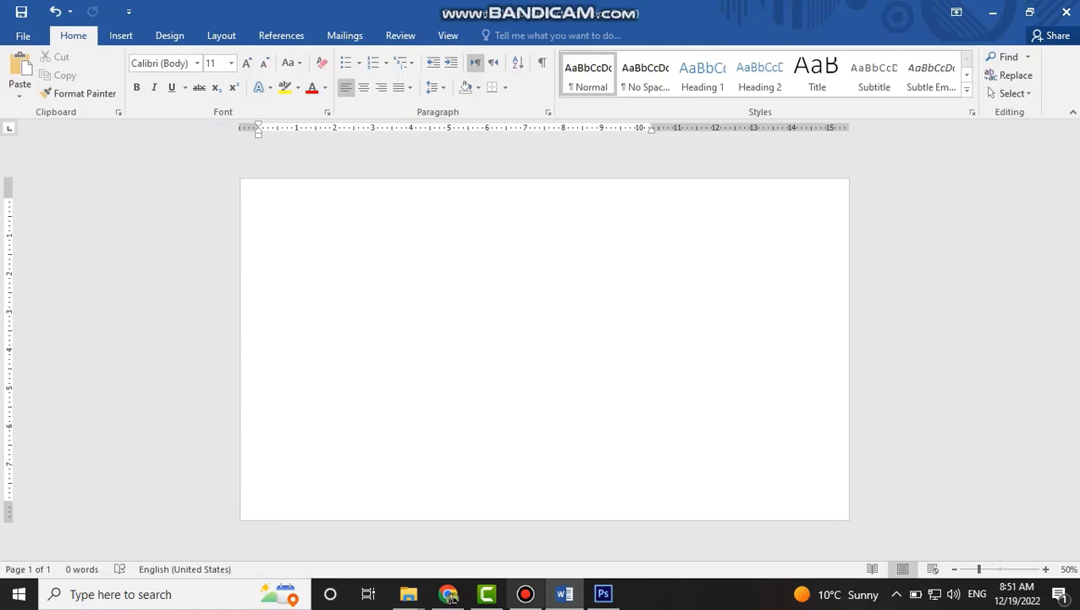
pyautogui.click(992, 11)
pyautogui.click(408, 594)
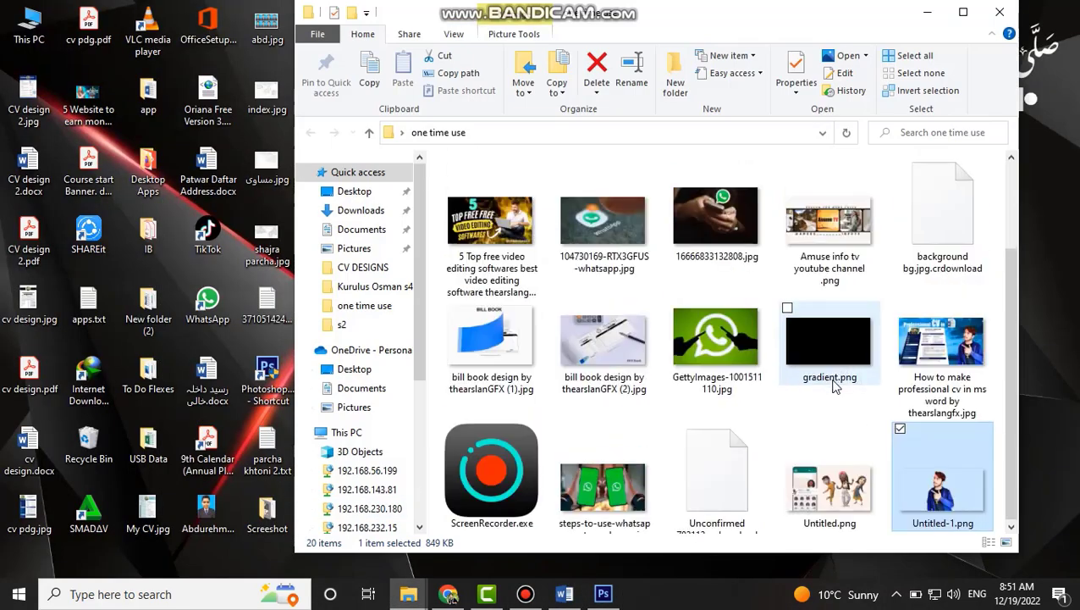
pyautogui.scroll(-2, 942, 496)
pyautogui.moveTo(942, 493); pyautogui.dragTo(534, 505)
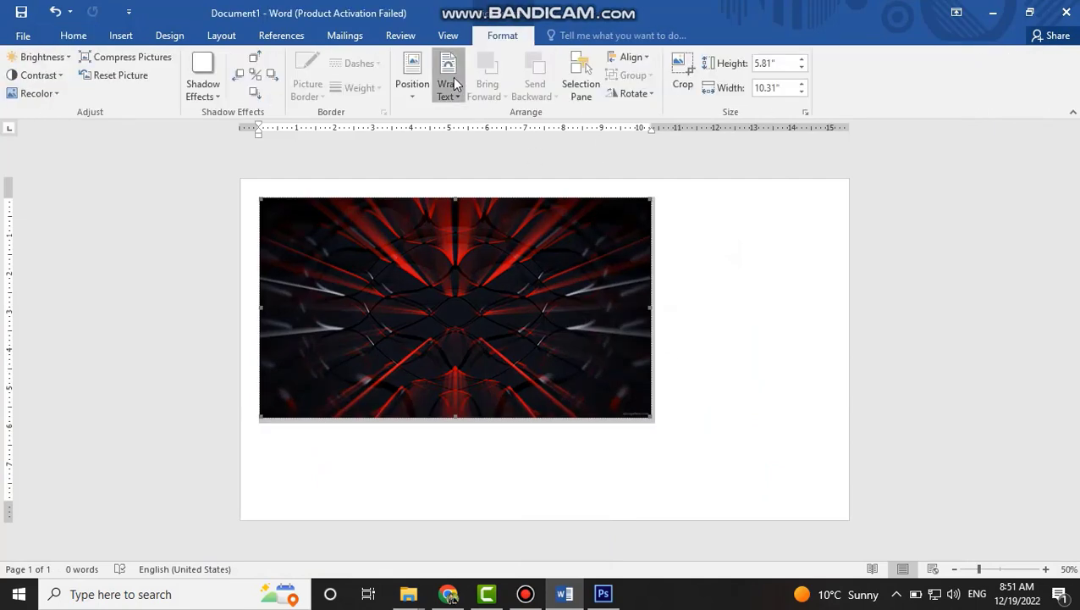
# Change the background picture's text wrapping, enlarge it to about 15.35" by 8.65" and align it with the page's lower-right corner.
pyautogui.click(454, 82)
pyautogui.click(473, 169)
pyautogui.moveTo(654, 419); pyautogui.dragTo(845, 509)
pyautogui.moveTo(341, 227); pyautogui.dragTo(331, 203)
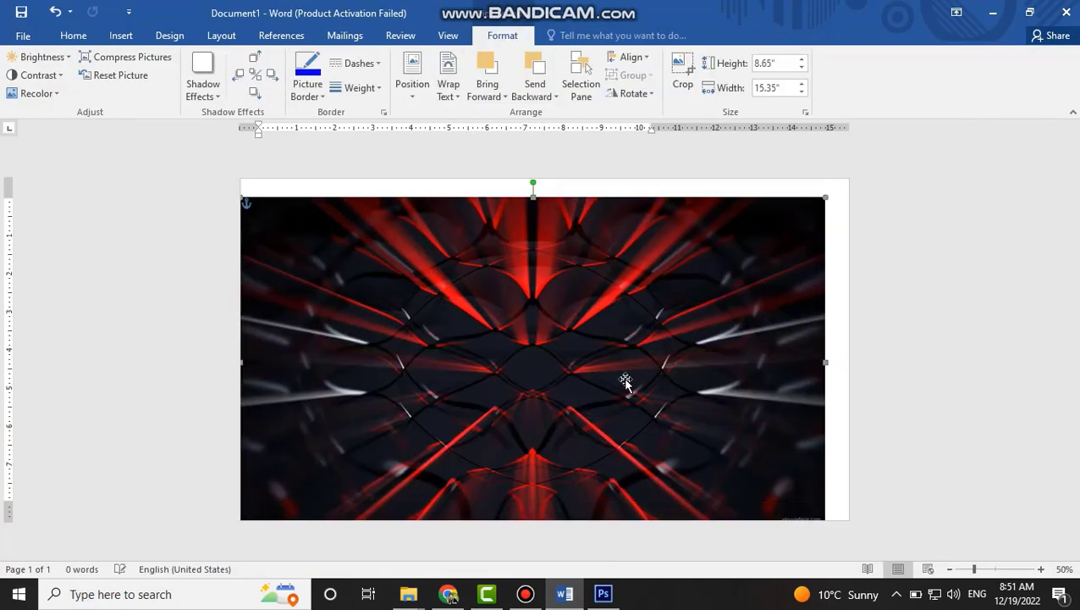
pyautogui.moveTo(774, 230); pyautogui.dragTo(798, 212)
# Apply narrow page margins, stretch the background picture to the page's left edge and reduce the top margin to zero.
pyautogui.click(221, 35)
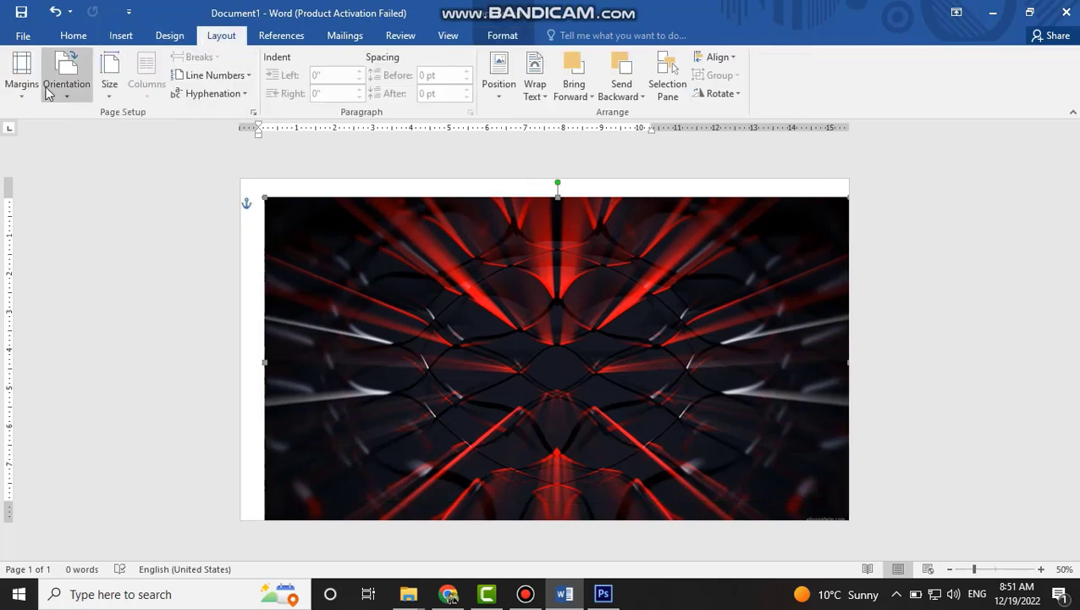
pyautogui.click(22, 85)
pyautogui.click(59, 228)
pyautogui.moveTo(262, 195); pyautogui.dragTo(241, 196)
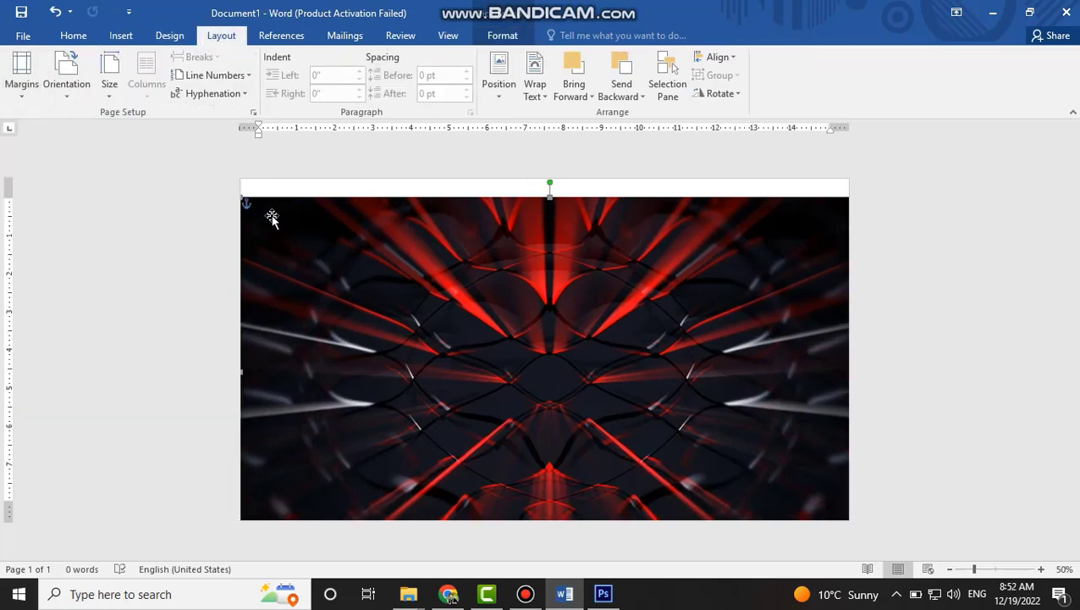
pyautogui.moveTo(7, 196); pyautogui.dragTo(7, 178)
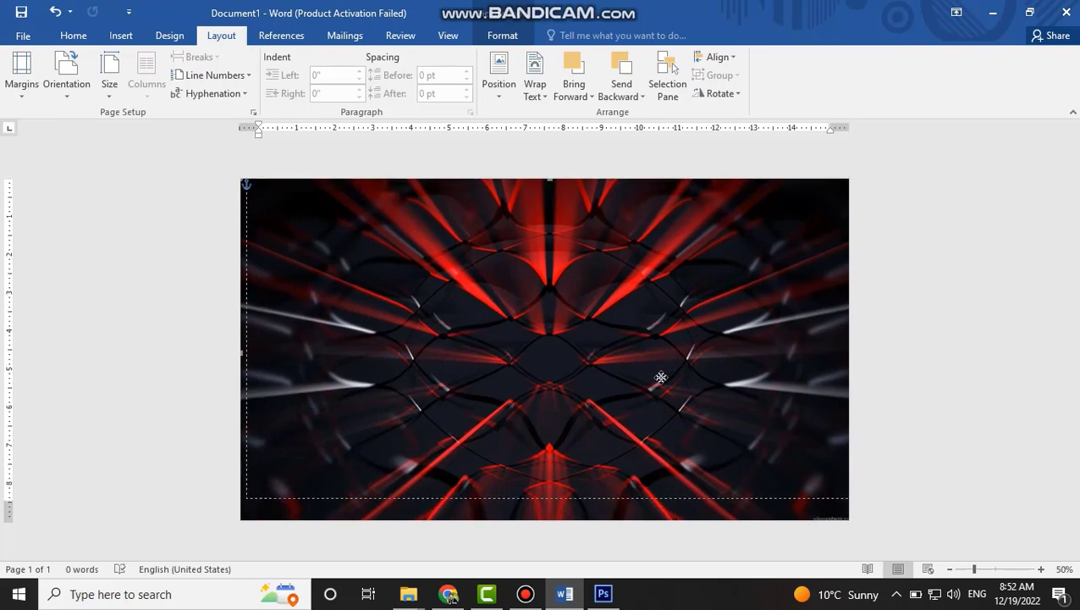
# Try shifting the background picture and resizing it from its left edge, undo the change and deselect the picture.
pyautogui.moveTo(661, 378); pyautogui.dragTo(655, 378)
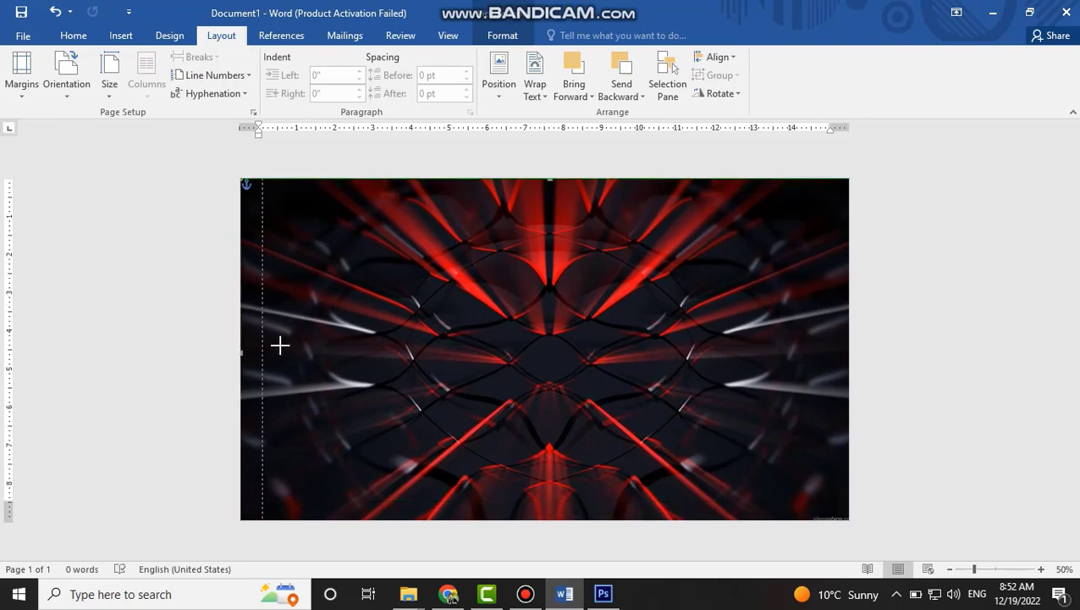
pyautogui.moveTo(280, 345); pyautogui.dragTo(273, 349)
pyautogui.hotkey('ctrl', 'z')
pyautogui.click(515, 345)
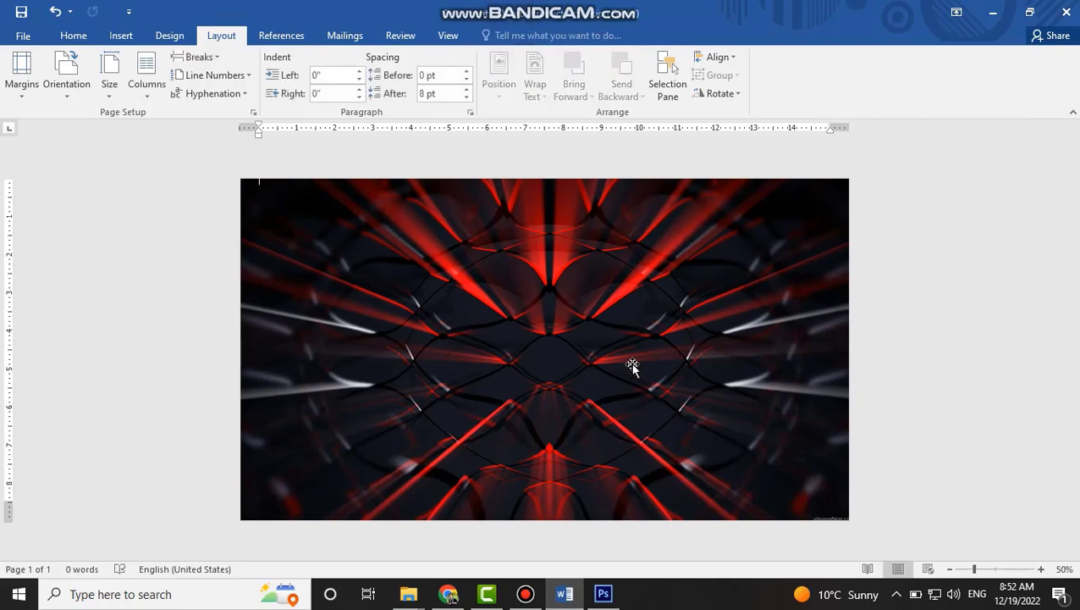
# Try to bring the cut-out portrait Untitled-1.png into the document from the one time use folder.
pyautogui.click(121, 36)
pyautogui.click(146, 77)
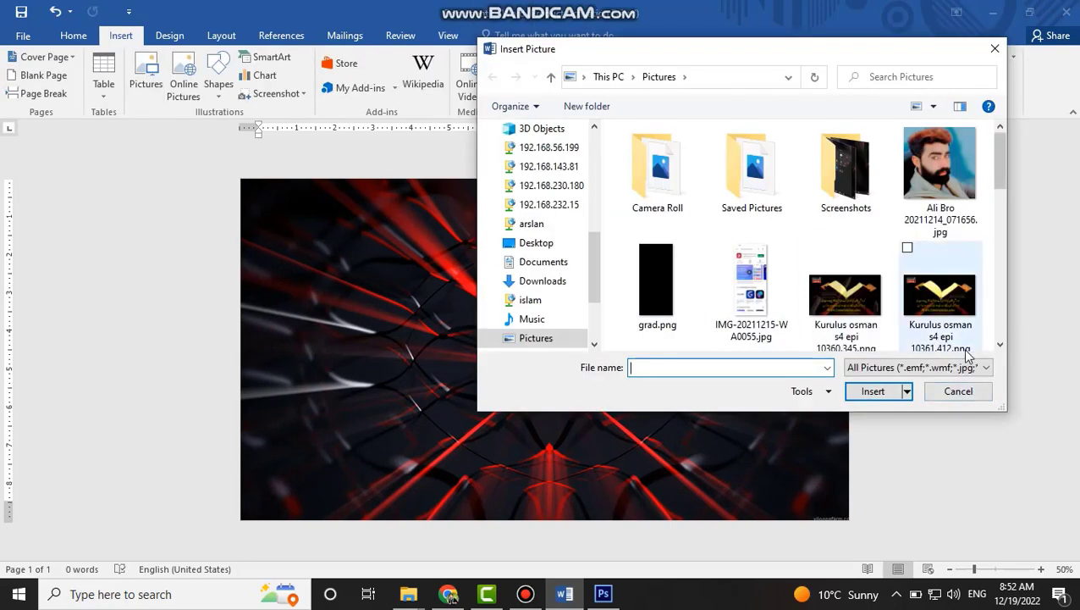
pyautogui.click(956, 390)
pyautogui.click(994, 14)
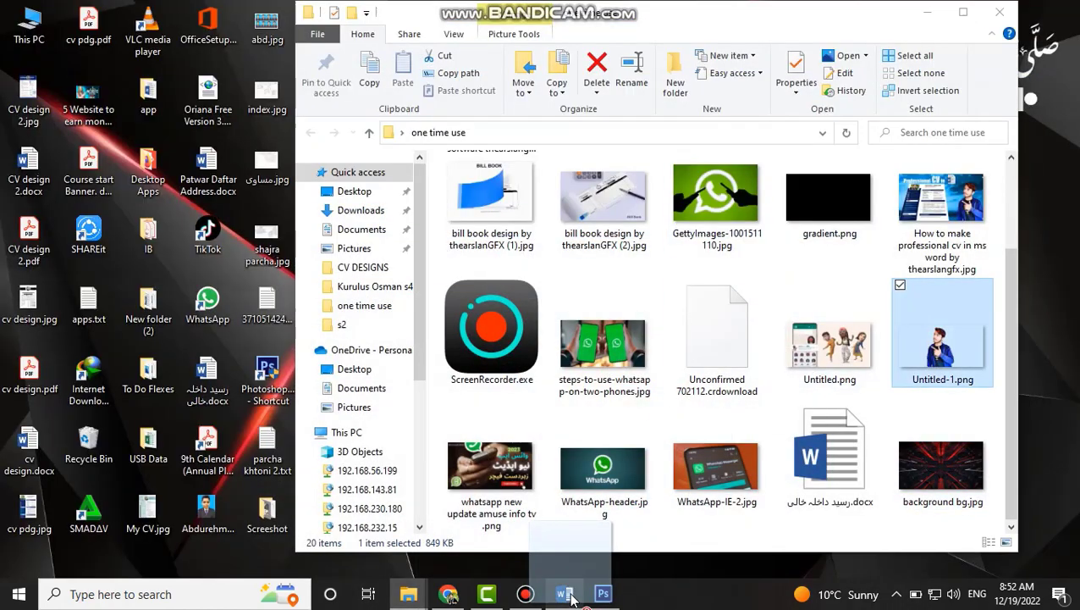
pyautogui.click(564, 594)
pyautogui.click(129, 11)
# Start inserting a picture from file and open the one time use folder on the desktop.
pyautogui.click(118, 36)
pyautogui.click(116, 36)
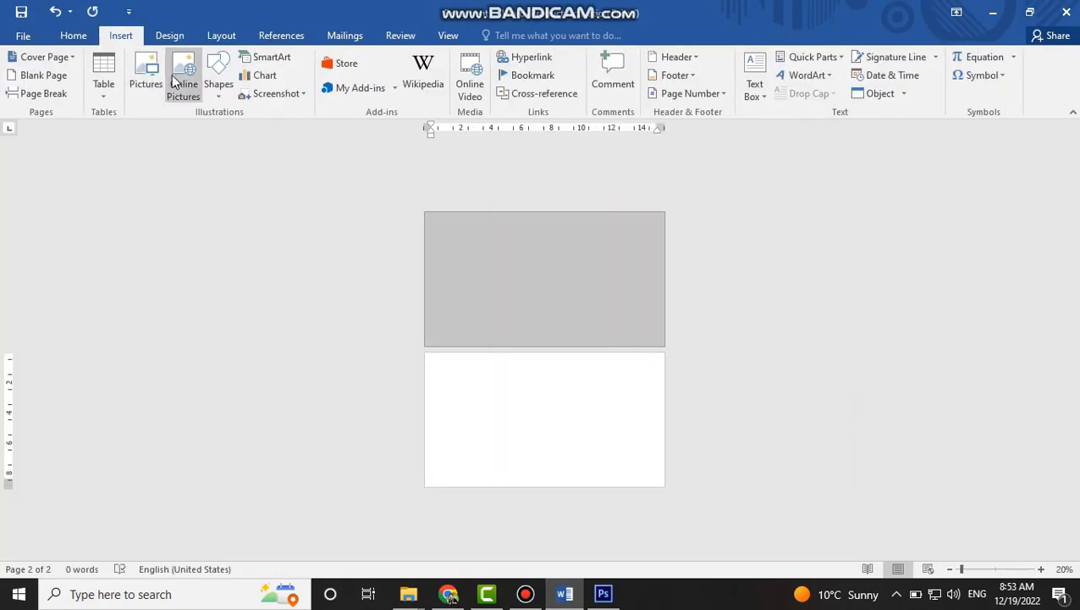
pyautogui.click(146, 80)
pyautogui.scroll(-2, 580, 288)
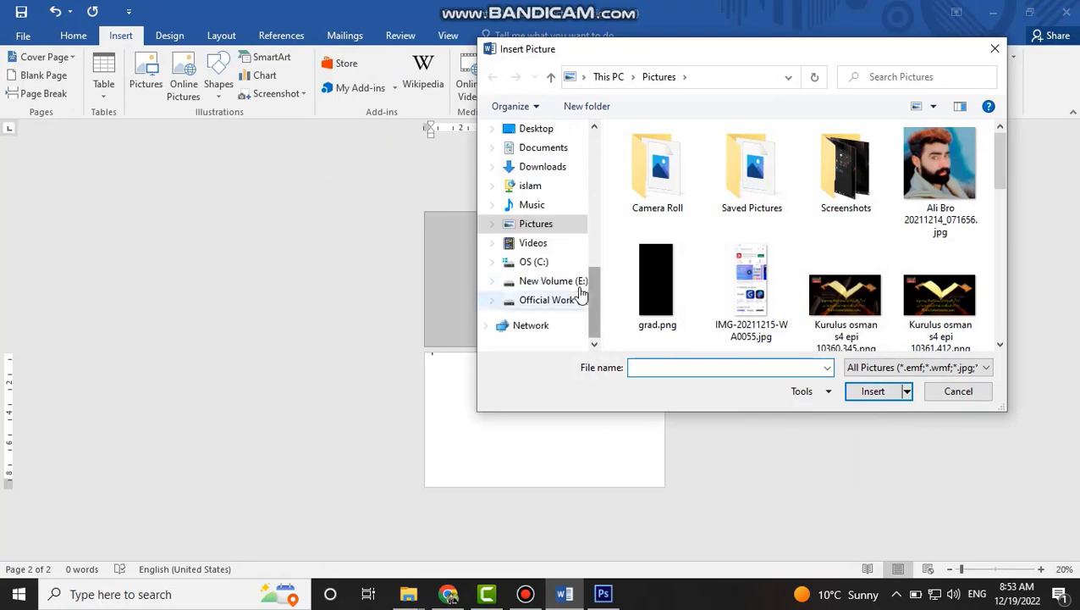
pyautogui.scroll(2, 543, 219)
pyautogui.click(536, 204)
pyautogui.click(783, 237)
pyautogui.scroll(3, 779, 294)
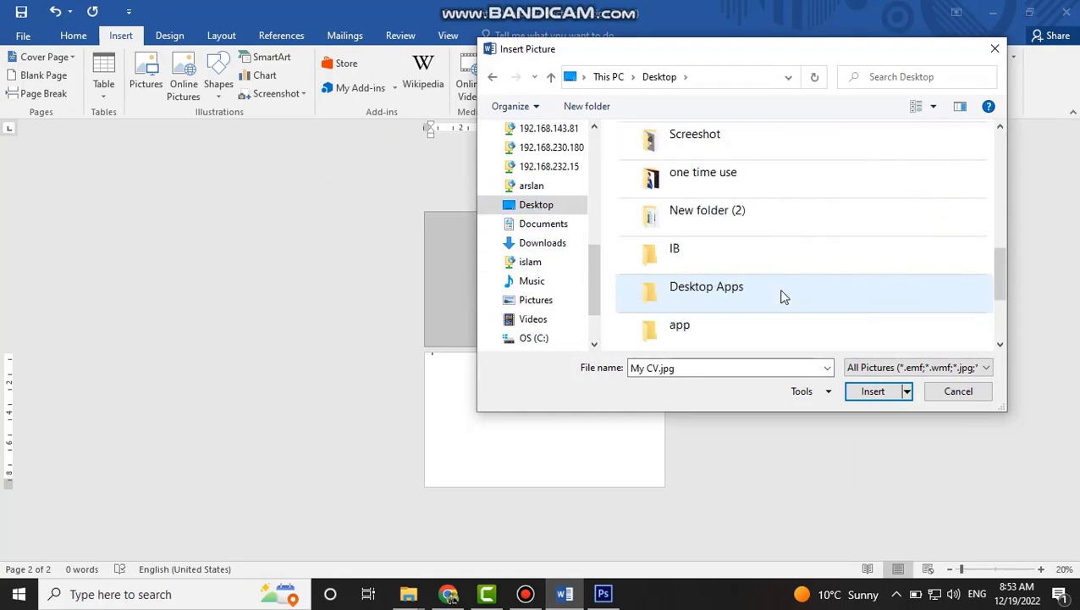
pyautogui.doubleClick(745, 176)
# Insert the pictures Untitled-1.png and background bg.jpg together from the one time use folder.
pyautogui.scroll(-3, 913, 309)
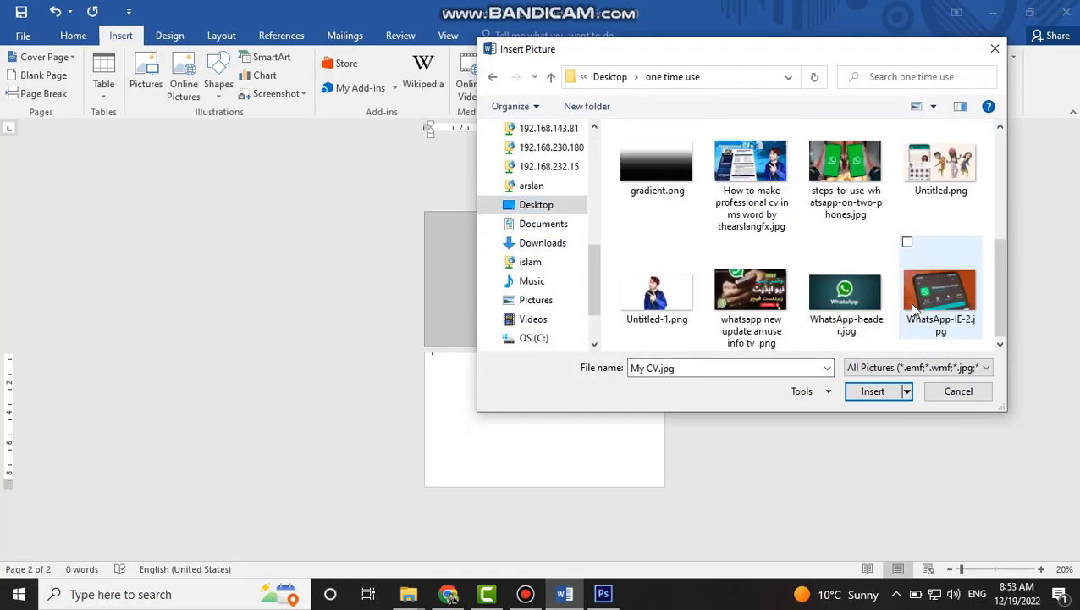
pyautogui.click(650, 301)
pyautogui.scroll(1, 888, 291)
pyautogui.scroll(3, 782, 314)
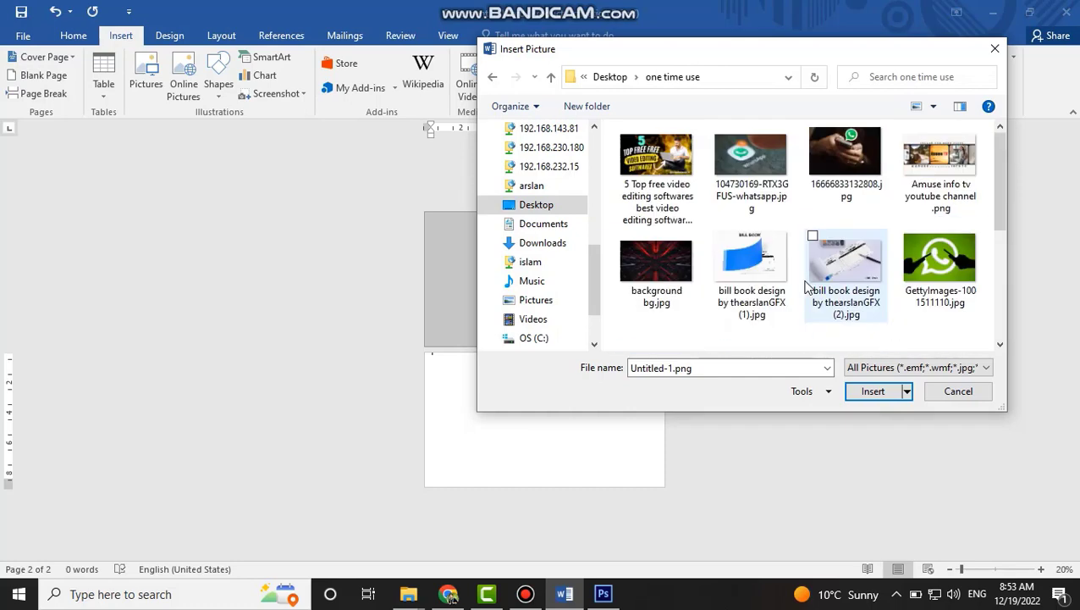
pyautogui.keyDown('ctrl'); pyautogui.click(669, 264); pyautogui.keyUp('ctrl')
pyautogui.click(860, 391)
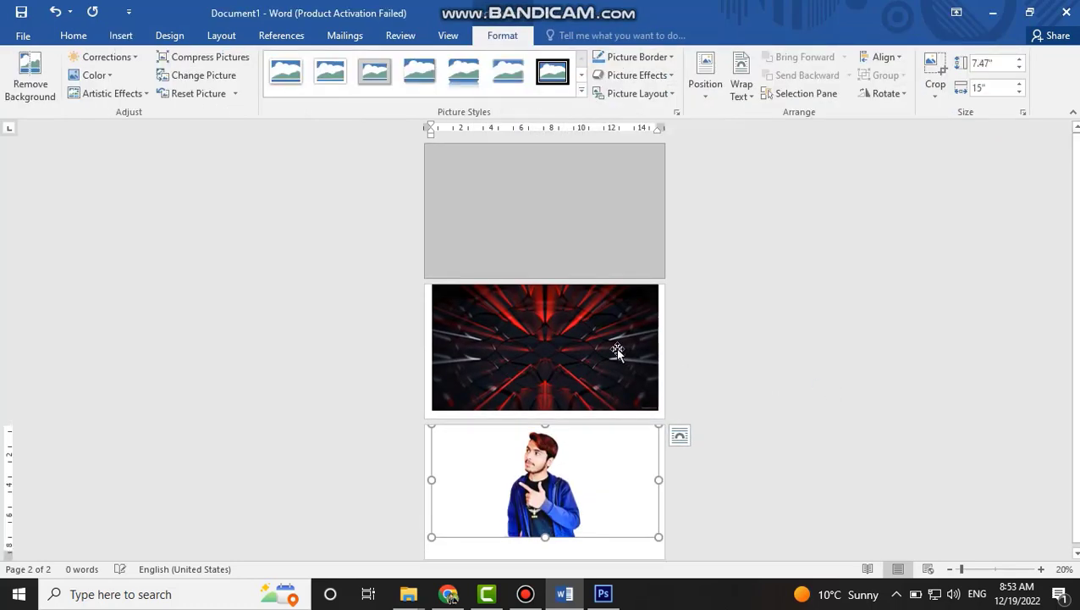
# Try changing the text wrapping of the red background picture.
pyautogui.click(618, 399)
pyautogui.click(741, 89)
pyautogui.click(770, 171)
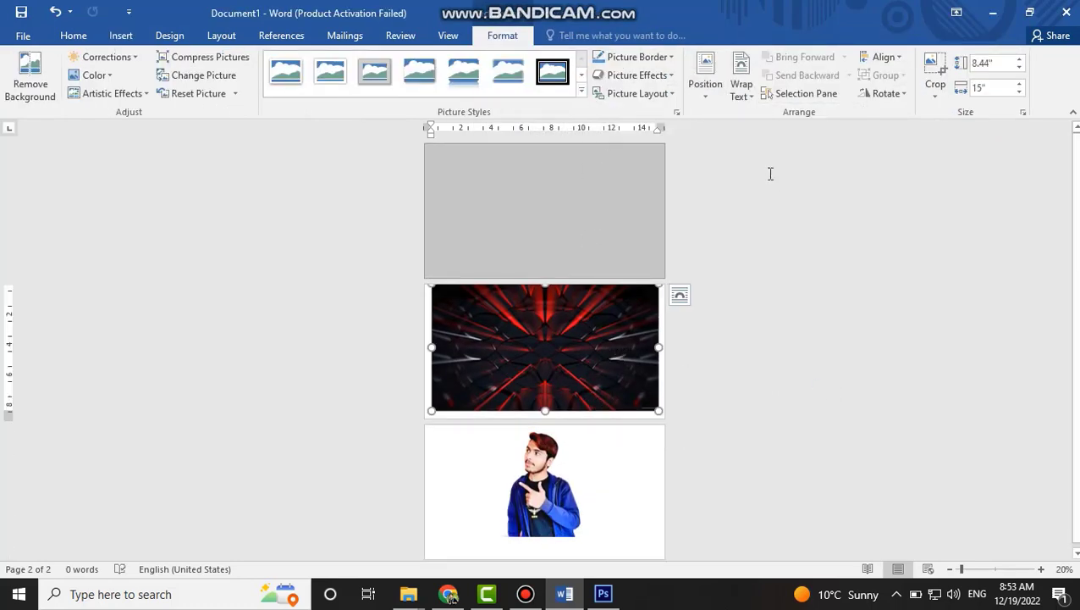
pyautogui.scroll(-2, 578, 412)
# Change the text wrapping of the portrait picture so it floats freely, and bring it forward.
pyautogui.click(543, 453)
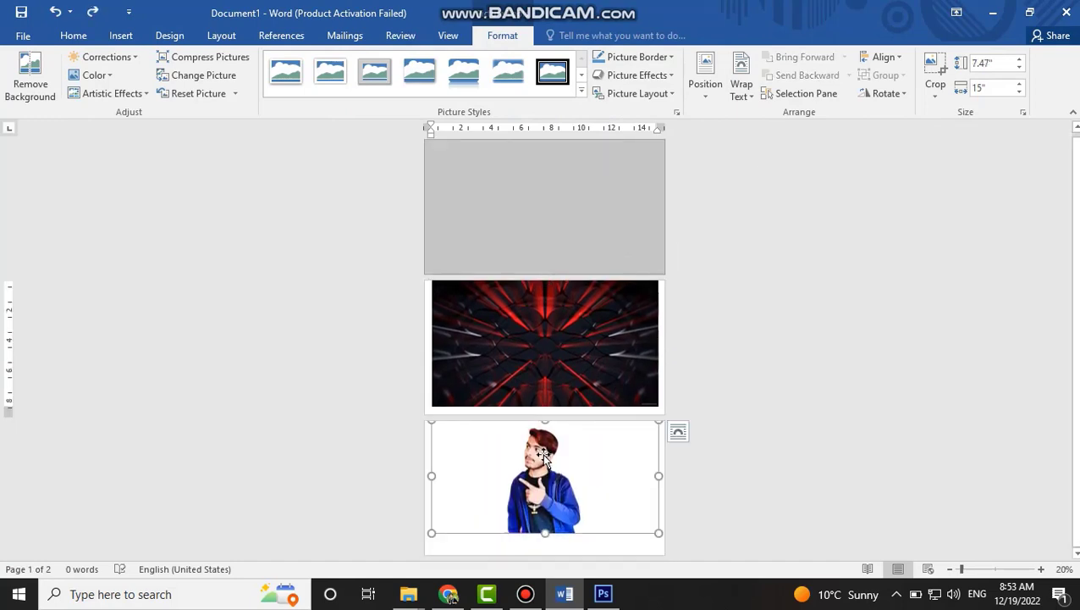
pyautogui.click(741, 89)
pyautogui.click(760, 176)
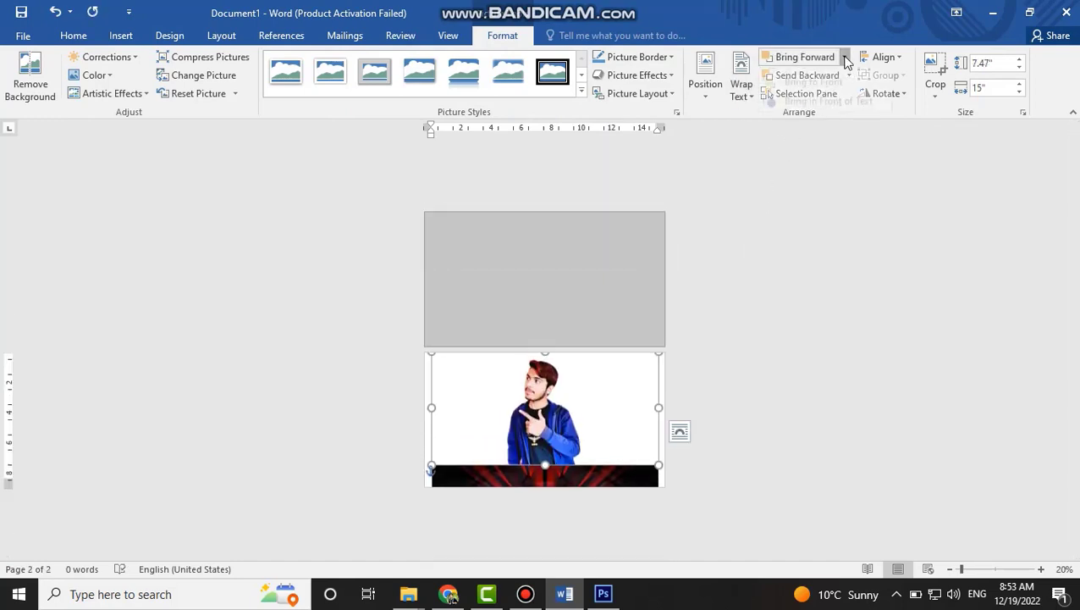
pyautogui.click(845, 58)
pyautogui.click(825, 81)
# Change the background picture's text wrapping so it floats freely, and move it to the upper-left corner of the page.
pyautogui.click(613, 462)
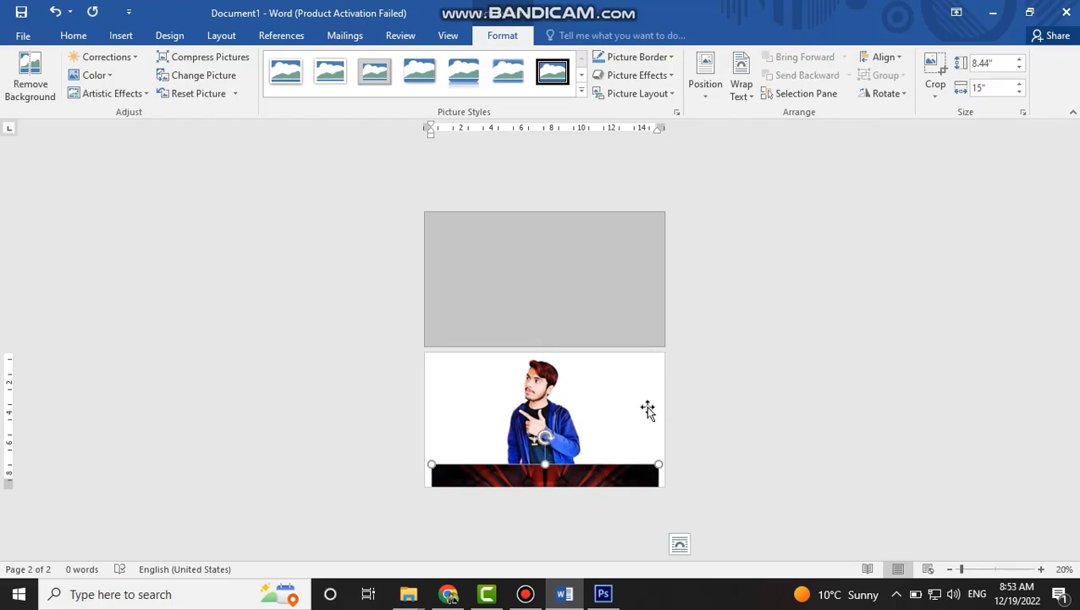
pyautogui.click(740, 89)
pyautogui.click(757, 193)
pyautogui.moveTo(607, 409); pyautogui.dragTo(593, 305)
pyautogui.click(674, 272)
# Stretch the background picture to the page's lower-right corner so it covers the whole page.
pyautogui.scroll(5, 674, 273)
pyautogui.scroll(-4, 674, 273)
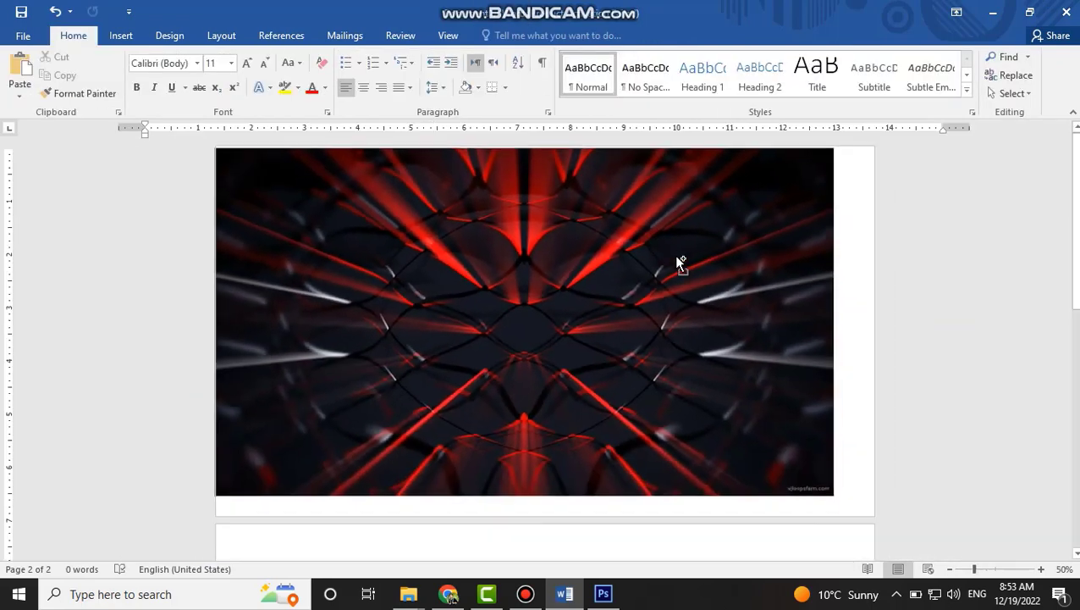
pyautogui.click(677, 310)
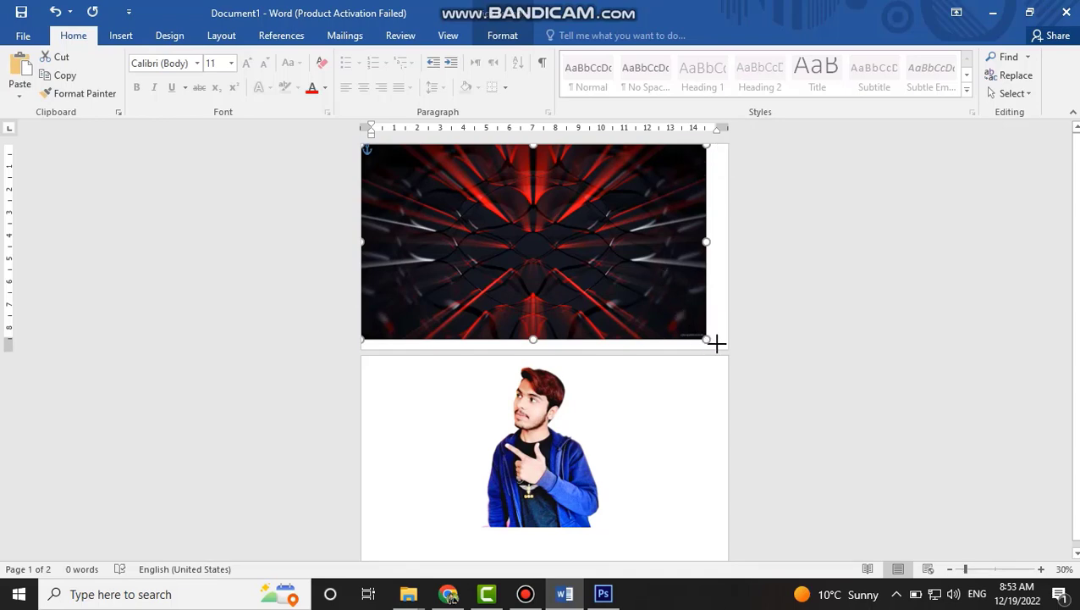
pyautogui.moveTo(717, 343); pyautogui.dragTo(733, 345)
# Remove the portrait picture's background, extending the selection area to the figure's full height, and keep the changes.
pyautogui.click(656, 421)
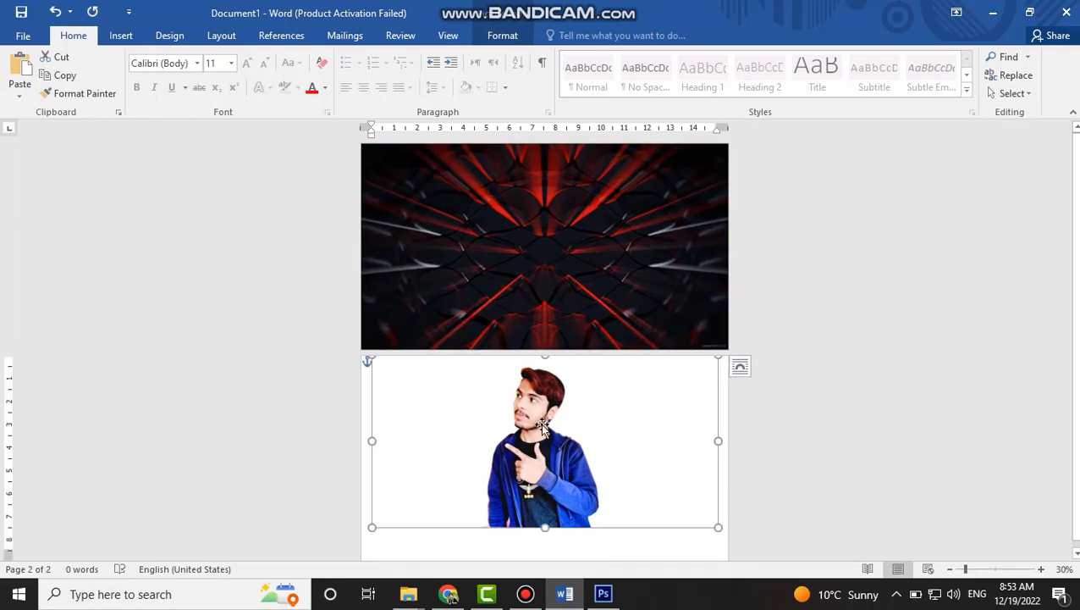
pyautogui.click(547, 279)
pyautogui.click(536, 389)
pyautogui.doubleClick(540, 383)
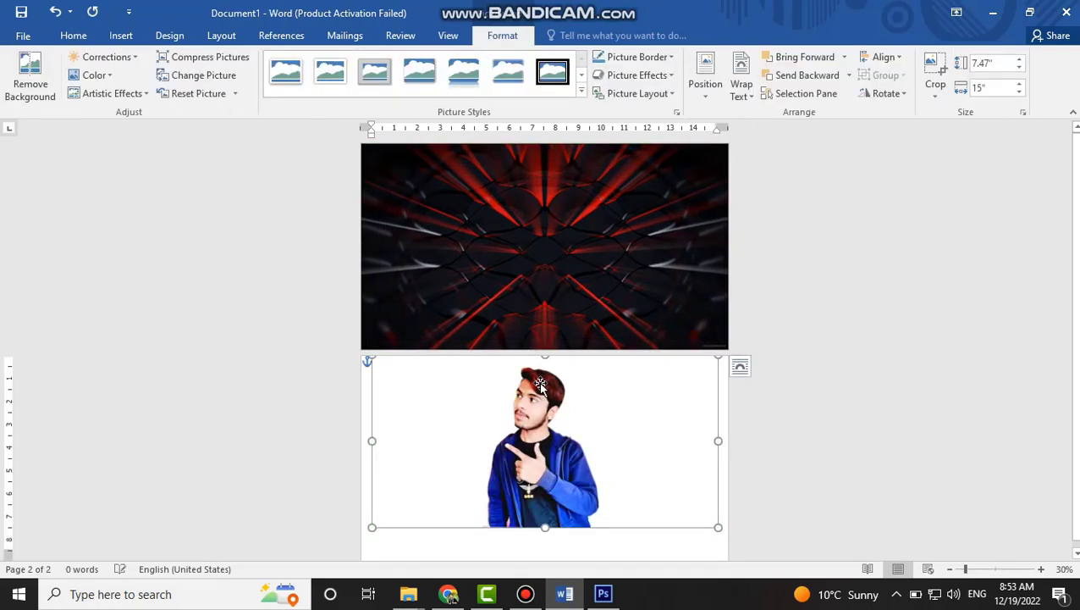
pyautogui.click(30, 76)
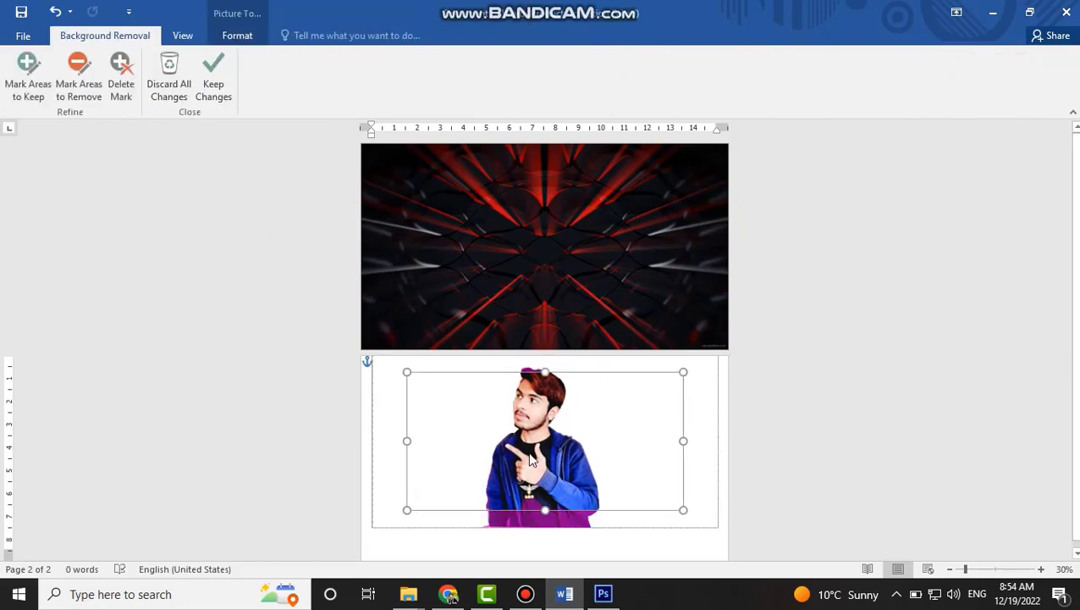
pyautogui.moveTo(545, 509); pyautogui.dragTo(545, 527)
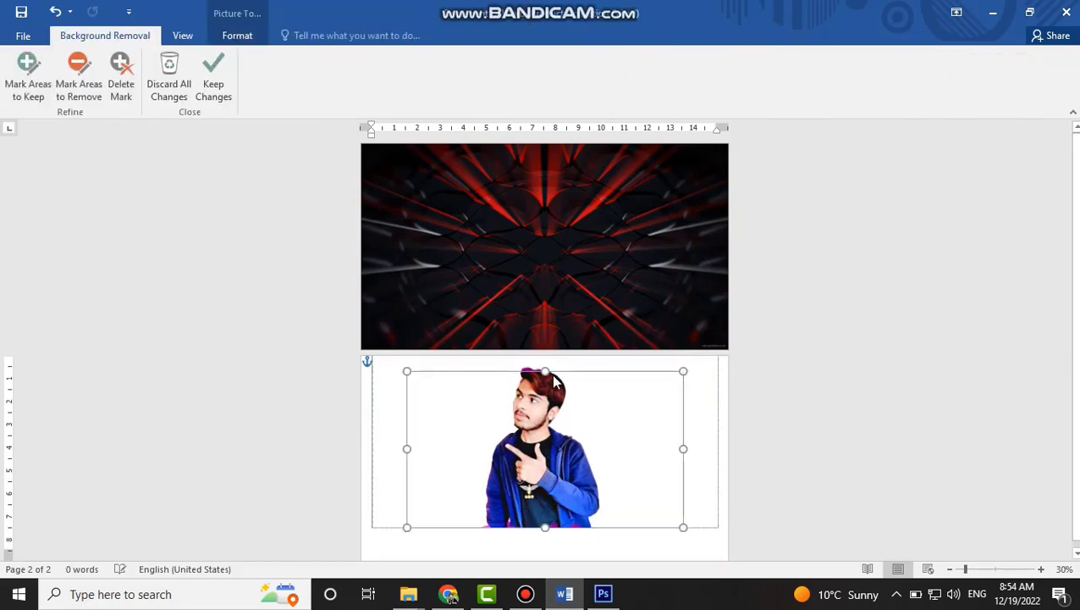
pyautogui.moveTo(543, 371); pyautogui.dragTo(545, 363)
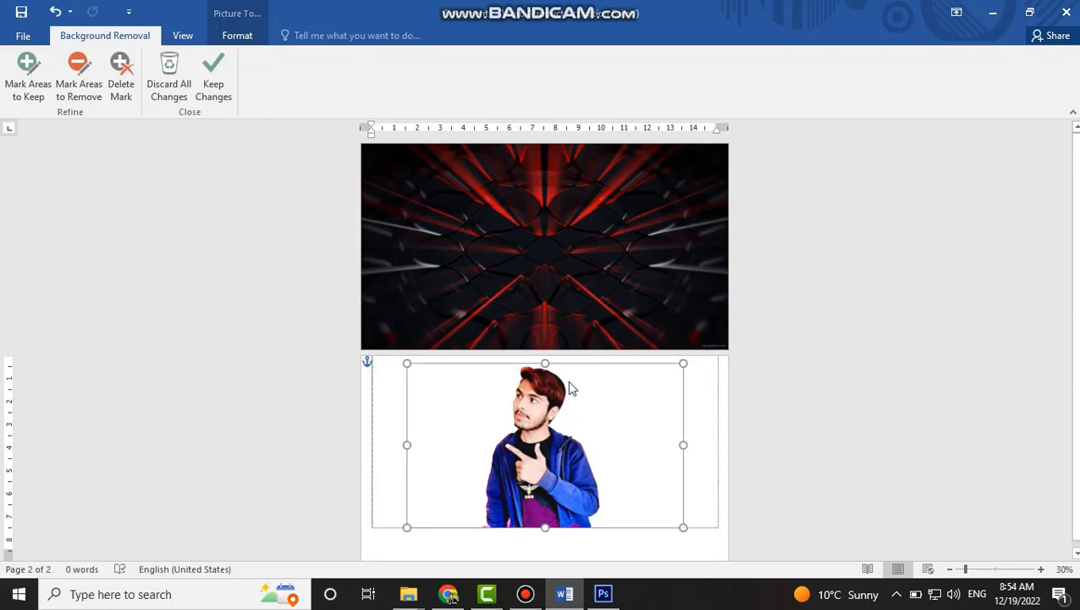
pyautogui.moveTo(545, 526); pyautogui.dragTo(547, 535)
pyautogui.moveTo(555, 439); pyautogui.dragTo(555, 438)
pyautogui.moveTo(546, 361); pyautogui.dragTo(547, 362)
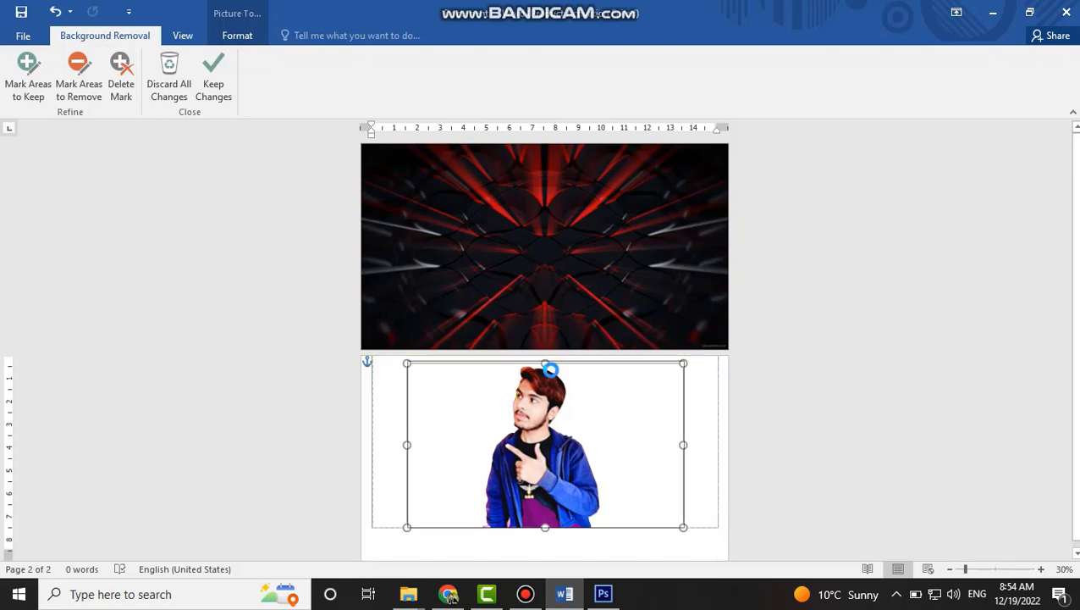
pyautogui.click(214, 85)
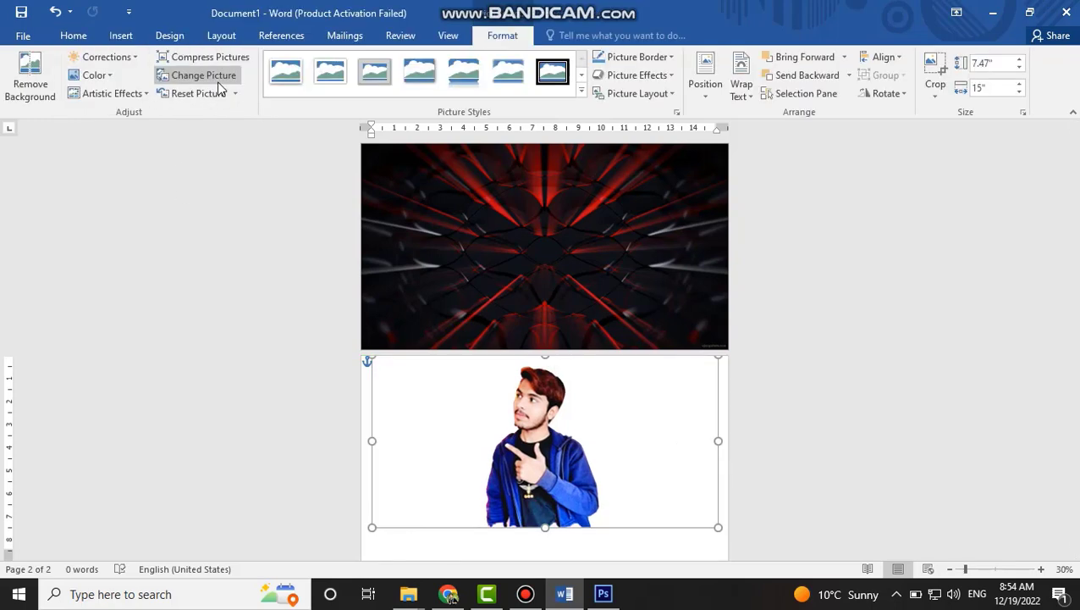
# Crop the portrait picture closely around the figure to about 5" wide and 7" high.
pyautogui.click(936, 68)
pyautogui.moveTo(716, 440); pyautogui.dragTo(601, 457)
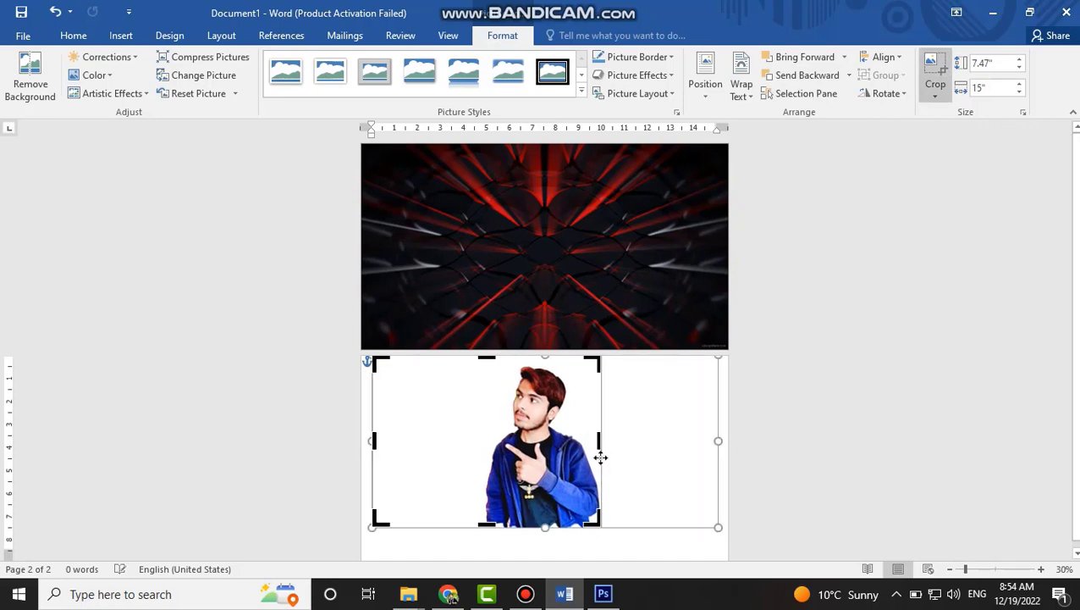
pyautogui.moveTo(373, 440); pyautogui.dragTo(488, 442)
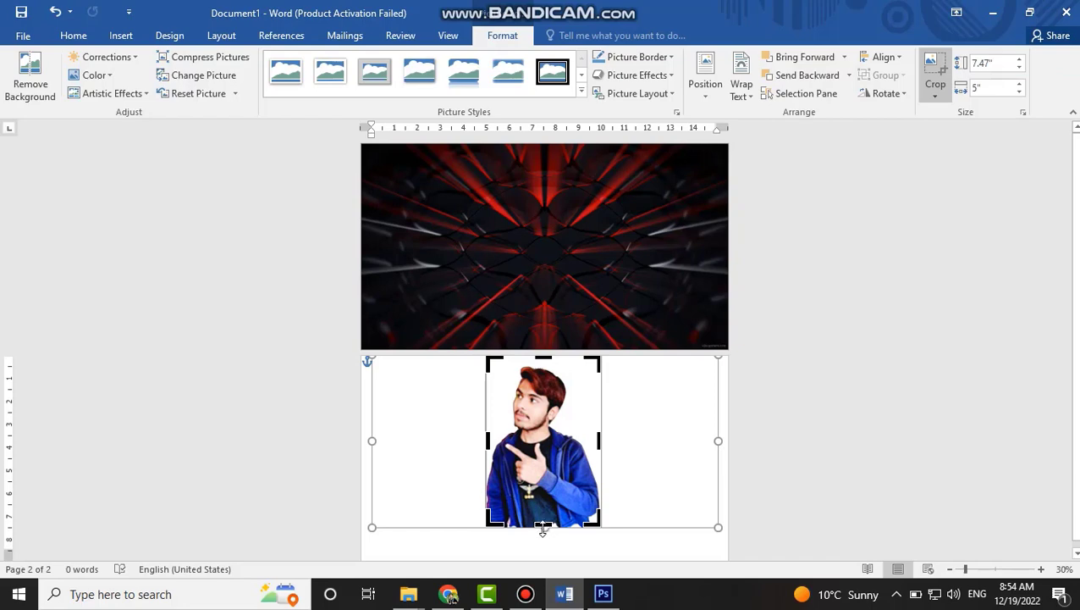
pyautogui.click(936, 72)
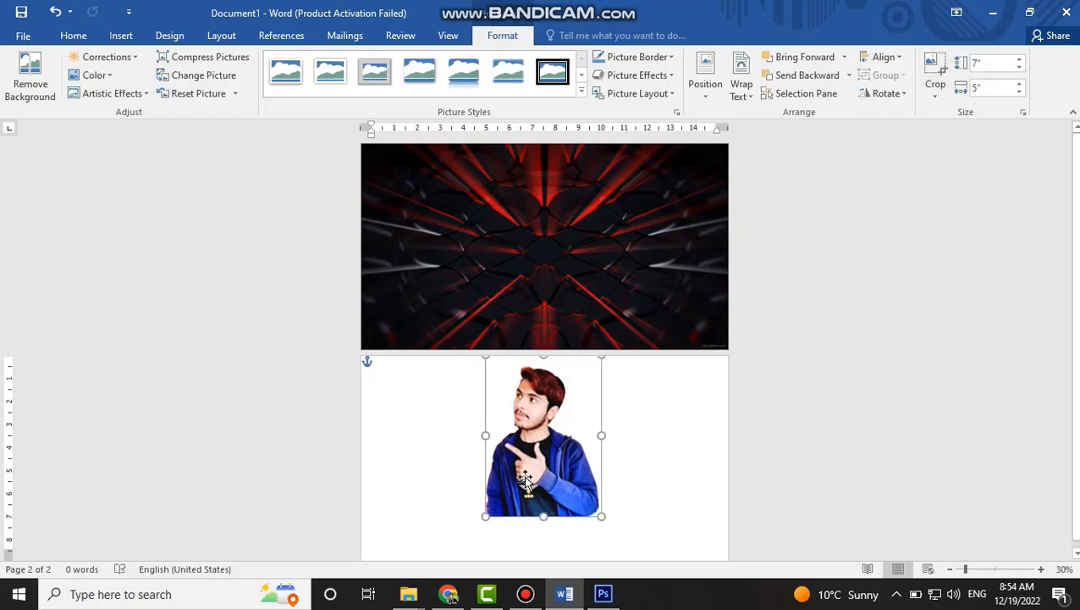
# Move the cropped portrait onto the right half of the background picture and bring it forward.
pyautogui.moveTo(542, 449); pyautogui.dragTo(621, 257)
pyautogui.click(844, 56)
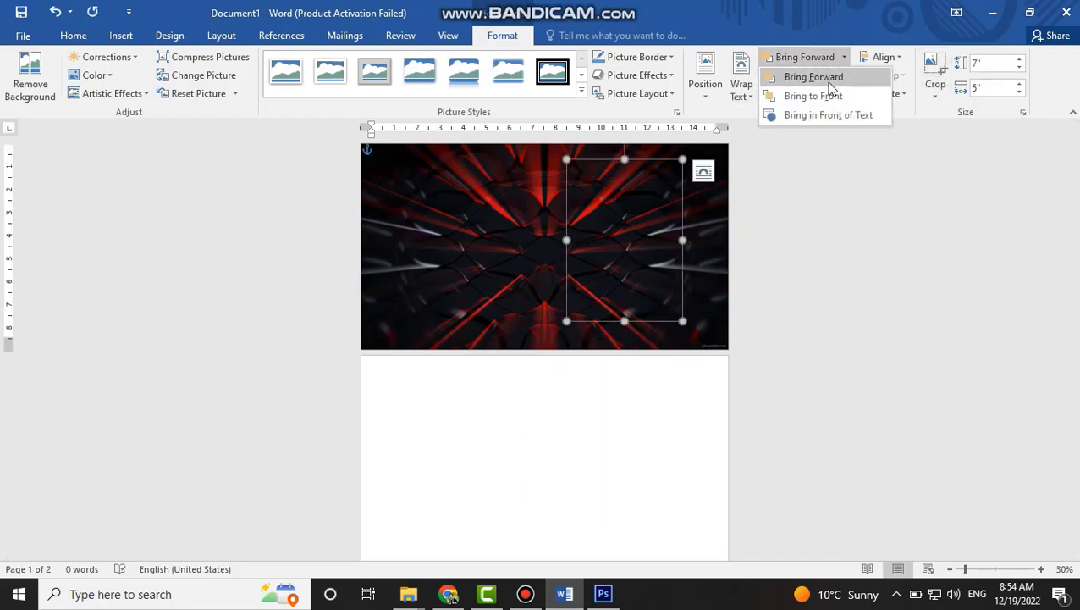
pyautogui.click(796, 74)
# Enlarge the portrait proportionally to about 6.47" wide and 9.05" high, down to the page's lower edge.
pyautogui.scroll(3, 680, 276)
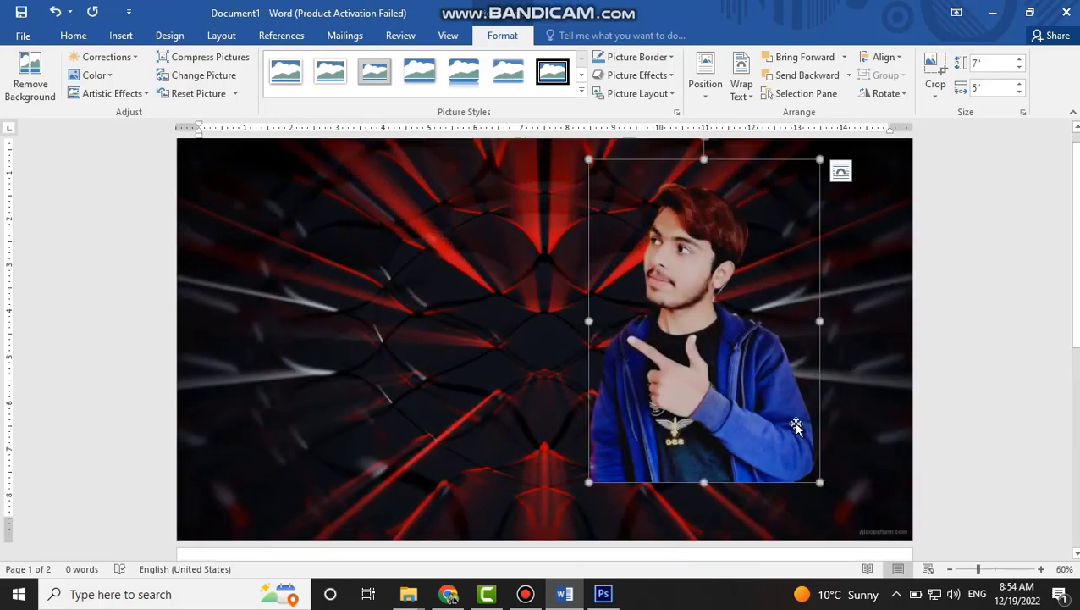
pyautogui.scroll(-2, 798, 426)
pyautogui.moveTo(821, 396); pyautogui.dragTo(888, 426)
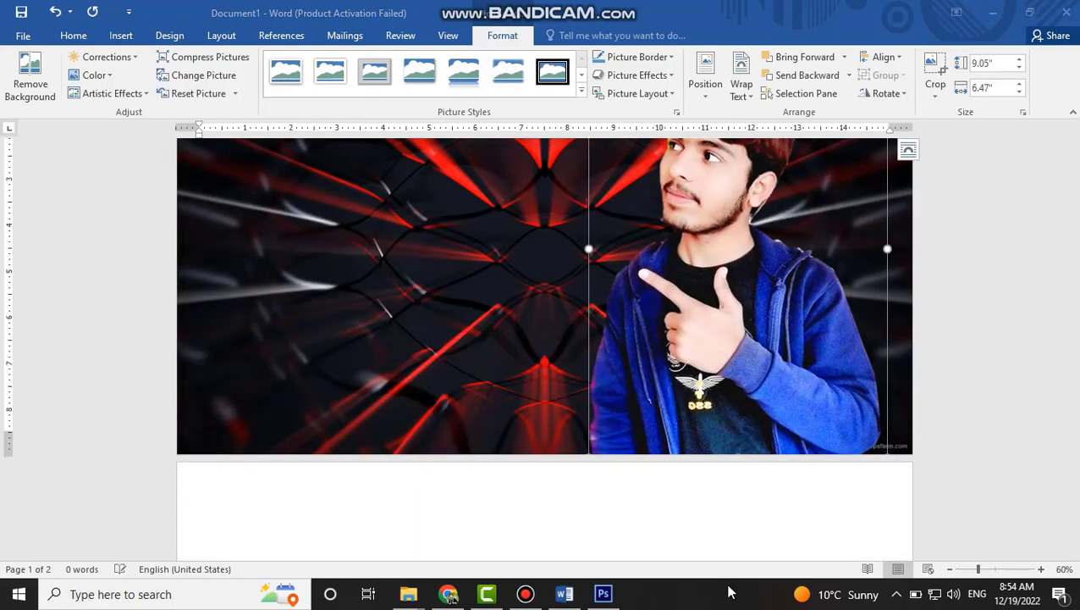
pyautogui.click(764, 323)
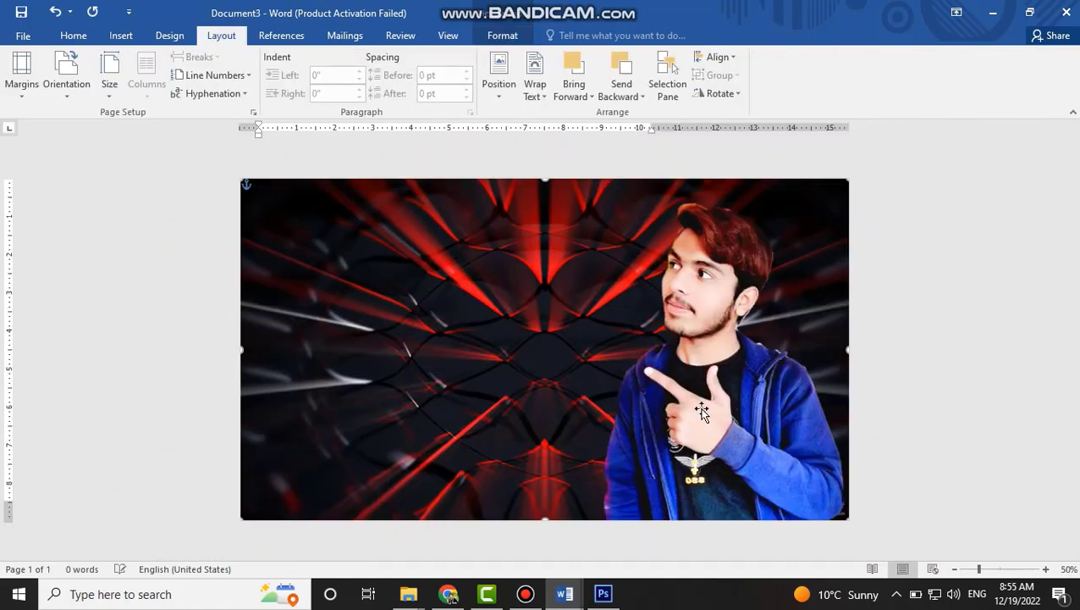
pyautogui.click(702, 412)
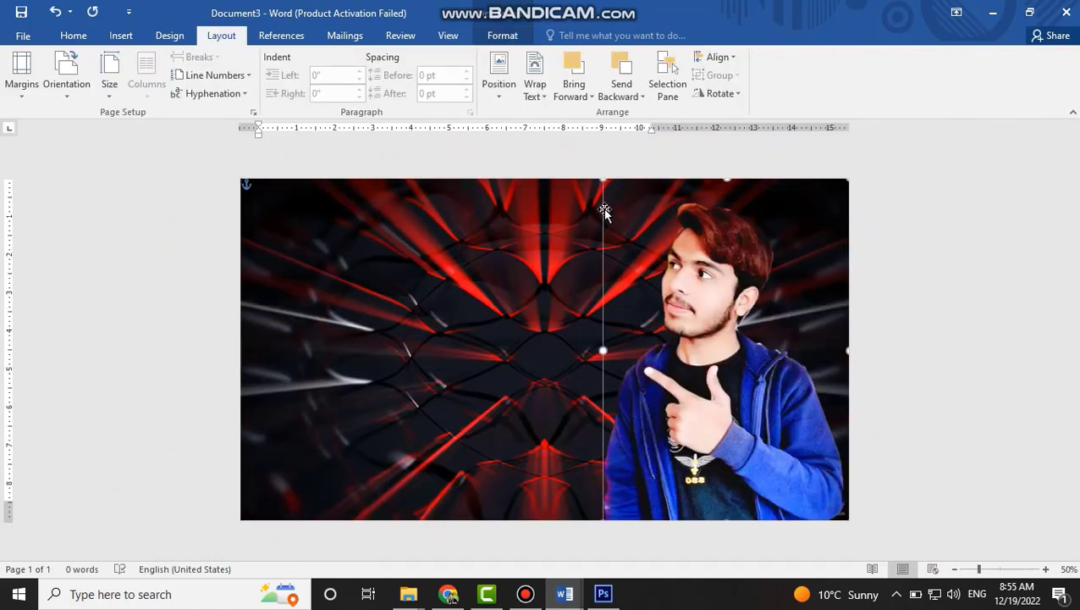
pyautogui.moveTo(601, 180)
pyautogui.mouseDown()
pyautogui.moveTo(611, 185)
pyautogui.moveTo(602, 181)
pyautogui.mouseUp()
pyautogui.press('Escape')
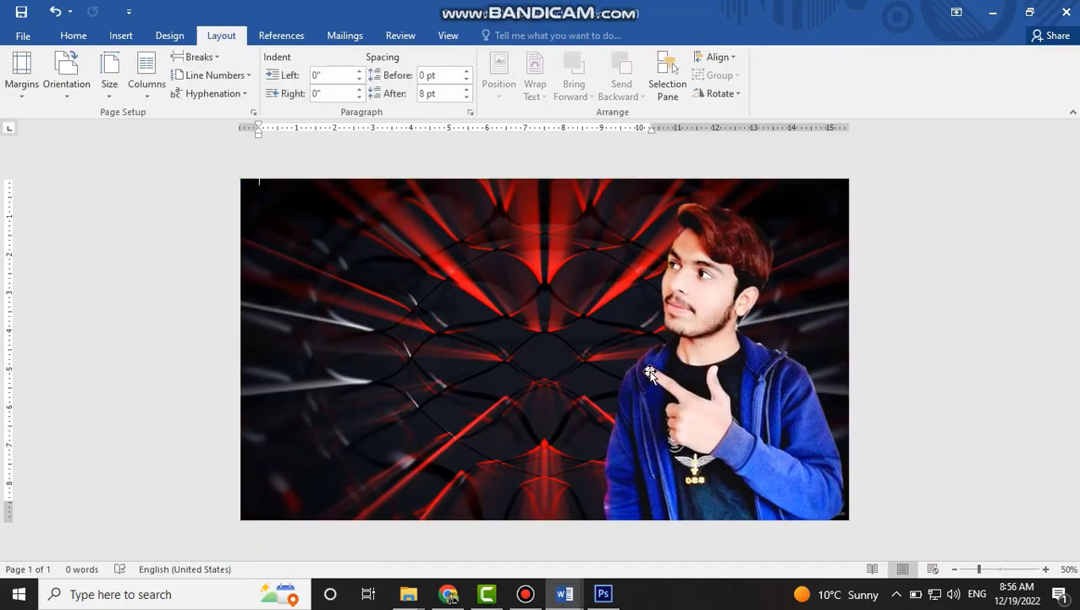
# Draw a rectangle about 6.58" wide and 1.69" high beside the portrait and fill it with white.
pyautogui.click(121, 35)
pyautogui.click(218, 76)
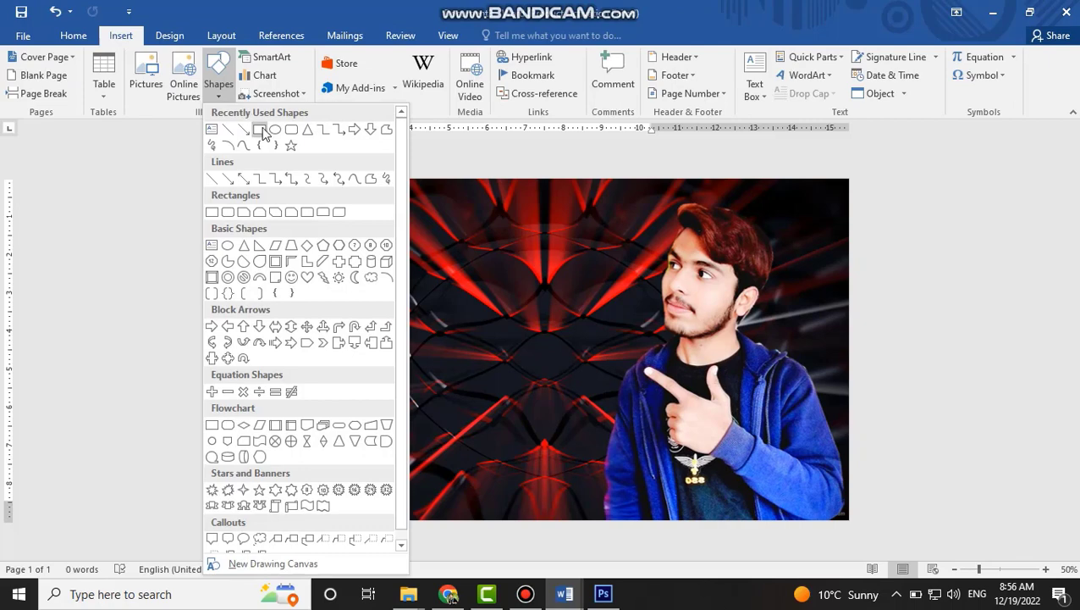
pyautogui.click(261, 129)
pyautogui.moveTo(313, 302)
pyautogui.mouseDown()
pyautogui.moveTo(511, 378)
pyautogui.moveTo(566, 367)
pyautogui.mouseUp()
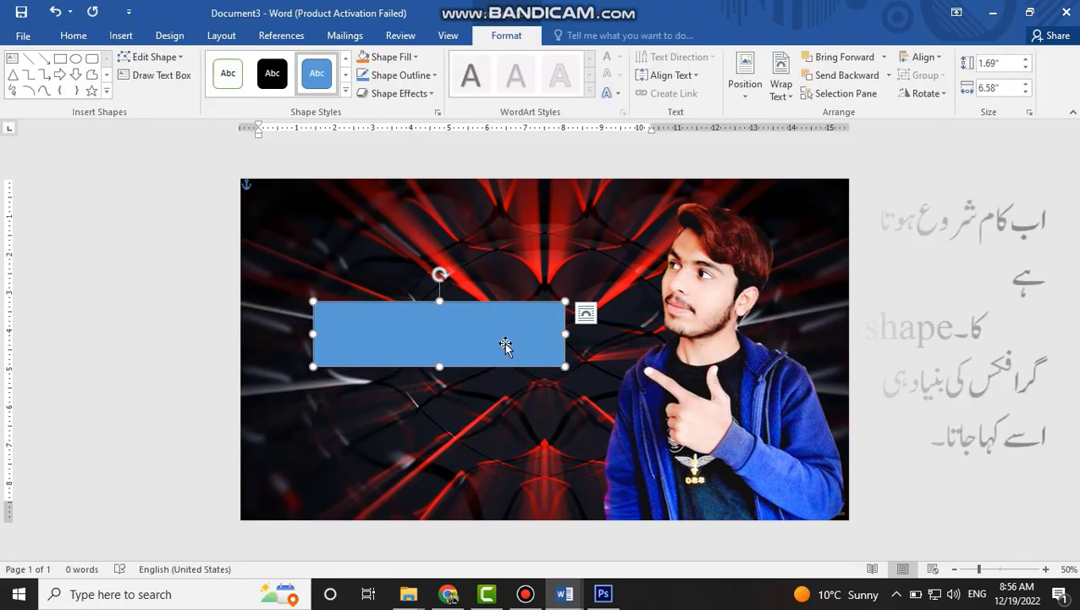
pyautogui.click(398, 57)
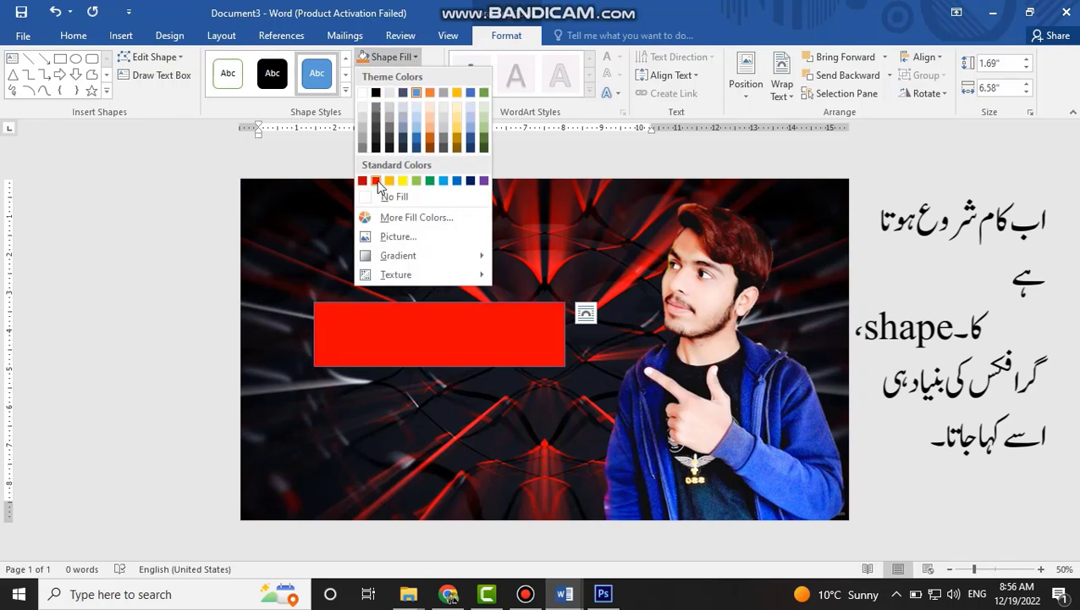
pyautogui.click(363, 91)
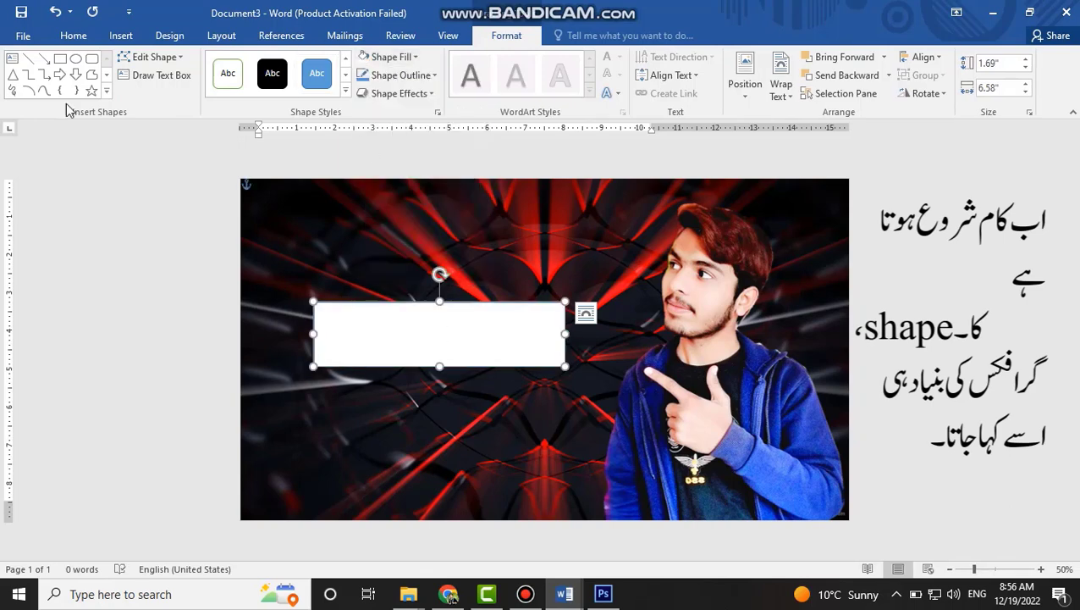
# Add a rounded rectangle below the white rectangle and delete the white rectangle.
pyautogui.click(95, 63)
pyautogui.moveTo(326, 389)
pyautogui.mouseDown()
pyautogui.moveTo(569, 438)
pyautogui.moveTo(341, 390)
pyautogui.mouseUp()
pyautogui.click(422, 343)
pyautogui.press('Delete')
# Move the rounded rectangle beside the portrait, resize it to about 7.95" by 1.83" and tilt it slightly counterclockwise.
pyautogui.click(421, 425)
pyautogui.moveTo(458, 392); pyautogui.dragTo(389, 300)
pyautogui.moveTo(514, 312); pyautogui.dragTo(569, 281)
pyautogui.moveTo(417, 290)
pyautogui.mouseDown()
pyautogui.moveTo(434, 285)
pyautogui.moveTo(420, 285)
pyautogui.mouseUp()
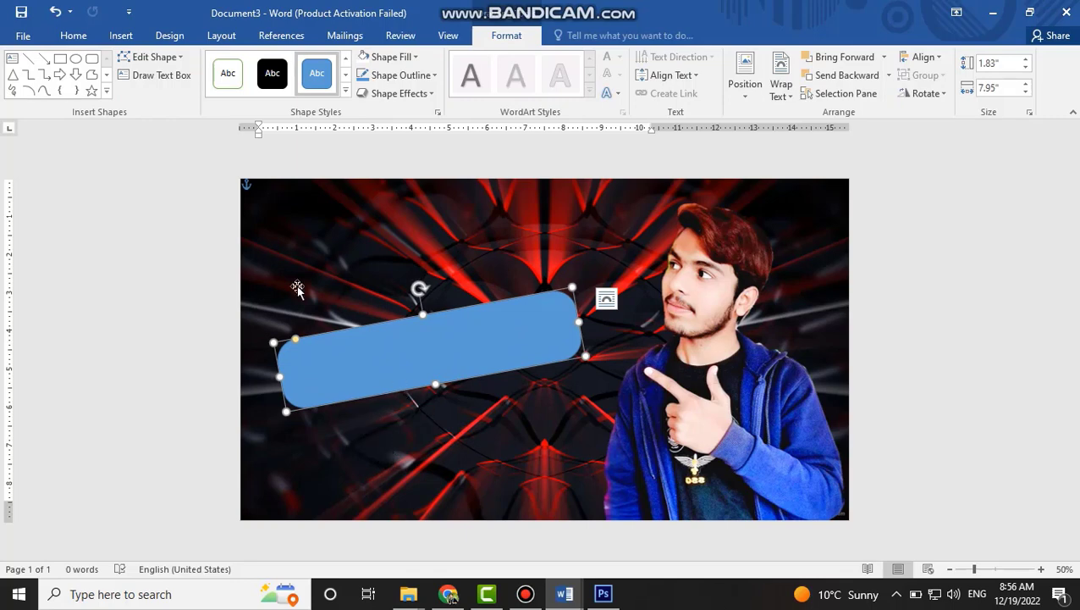
# Fill the tilted rounded rectangle with white.
pyautogui.click(392, 56)
pyautogui.click(376, 180)
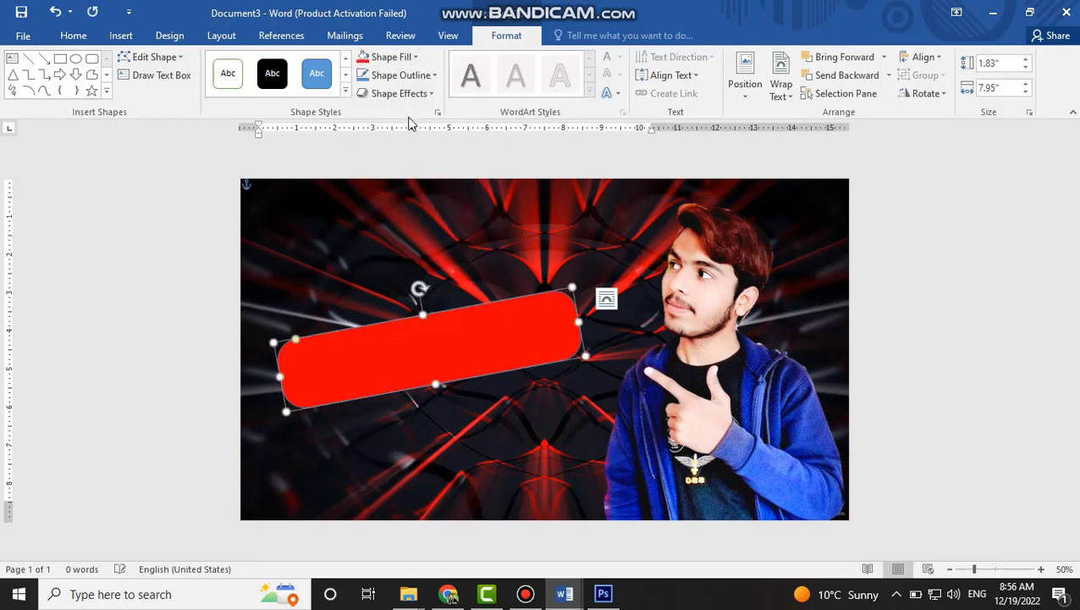
pyautogui.click(426, 76)
pyautogui.click(391, 57)
pyautogui.click(363, 90)
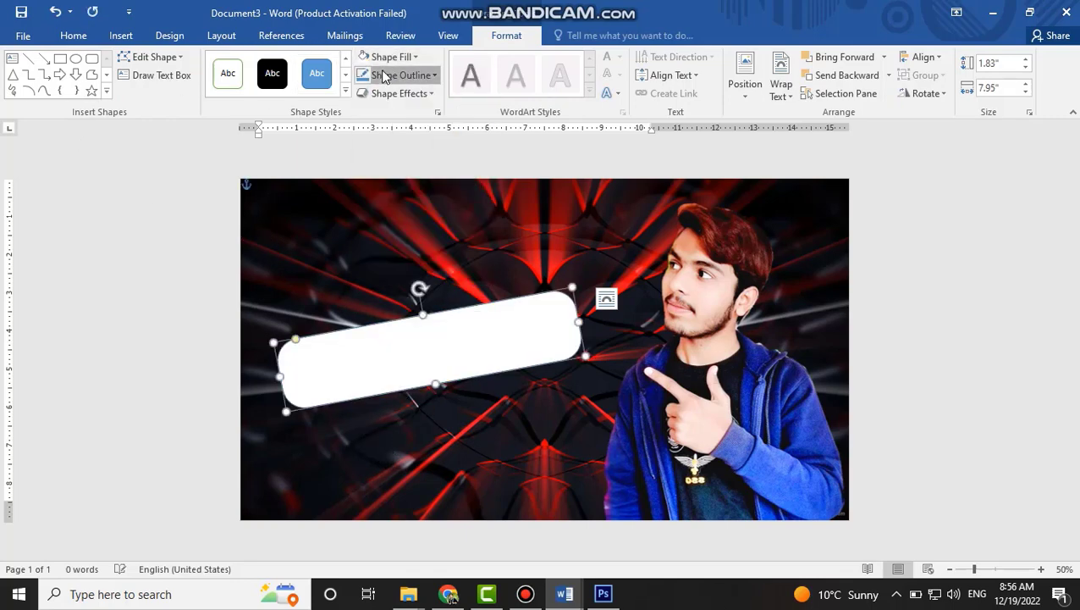
pyautogui.click(402, 75)
pyautogui.click(403, 214)
# Add a text box about 5.44" by 1.69" above the white shape reading Design Attractive, and enlarge its text.
pyautogui.click(156, 75)
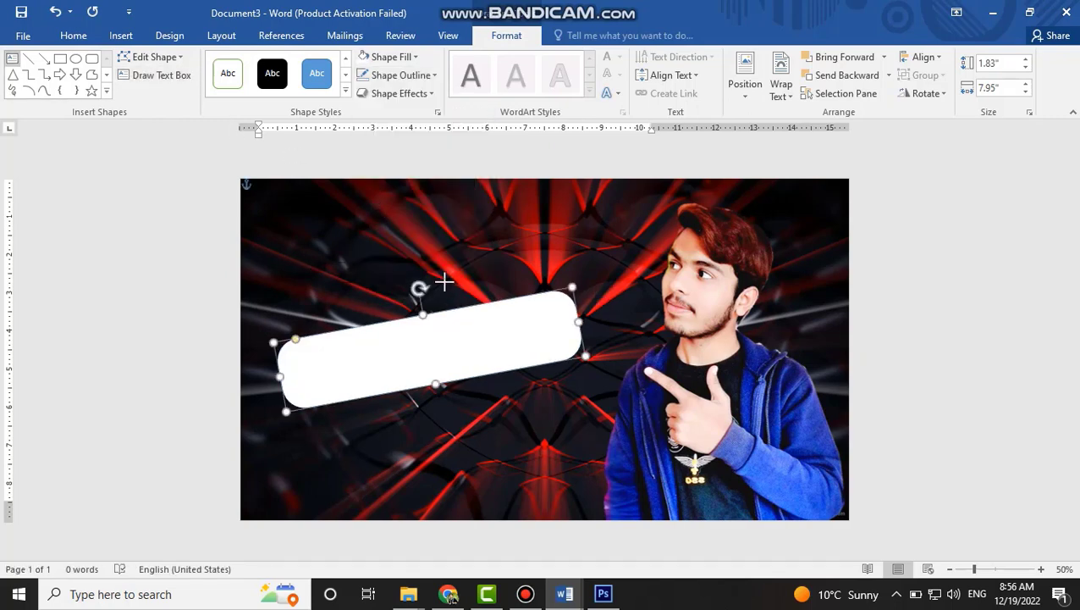
pyautogui.moveTo(507, 325); pyautogui.dragTo(506, 326)
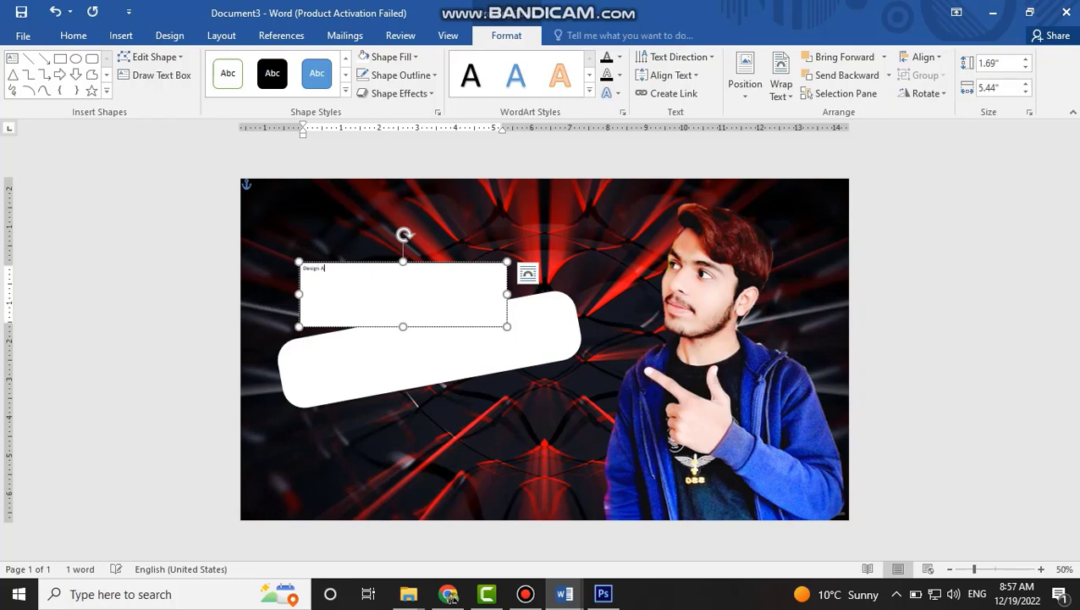
pyautogui.hotkey('ctrl', 'a')
pyautogui.hotkey('ctrl', ']')
pyautogui.hotkey('ctrl', ']')
pyautogui.hotkey('ctrl', ']')
pyautogui.hotkey('ctrl', ']')
pyautogui.hotkey('ctrl', ']')
pyautogui.hotkey('ctrl', ']')
pyautogui.hotkey('ctrl', ']')
pyautogui.hotkey('ctrl', ']')
pyautogui.hotkey('ctrl', ']')
pyautogui.hotkey('ctrl', ']')
pyautogui.hotkey('ctrl', ']')
pyautogui.hotkey('ctrl', ']')
pyautogui.hotkey('ctrl', ']')
pyautogui.hotkey('ctrl', ']')
pyautogui.hotkey('ctrl', ']')
pyautogui.hotkey('ctrl', ']')
pyautogui.hotkey('ctrl', ']')
pyautogui.hotkey('ctrl', ']')
pyautogui.hotkey('ctrl', ']')
pyautogui.hotkey('ctrl', ']')
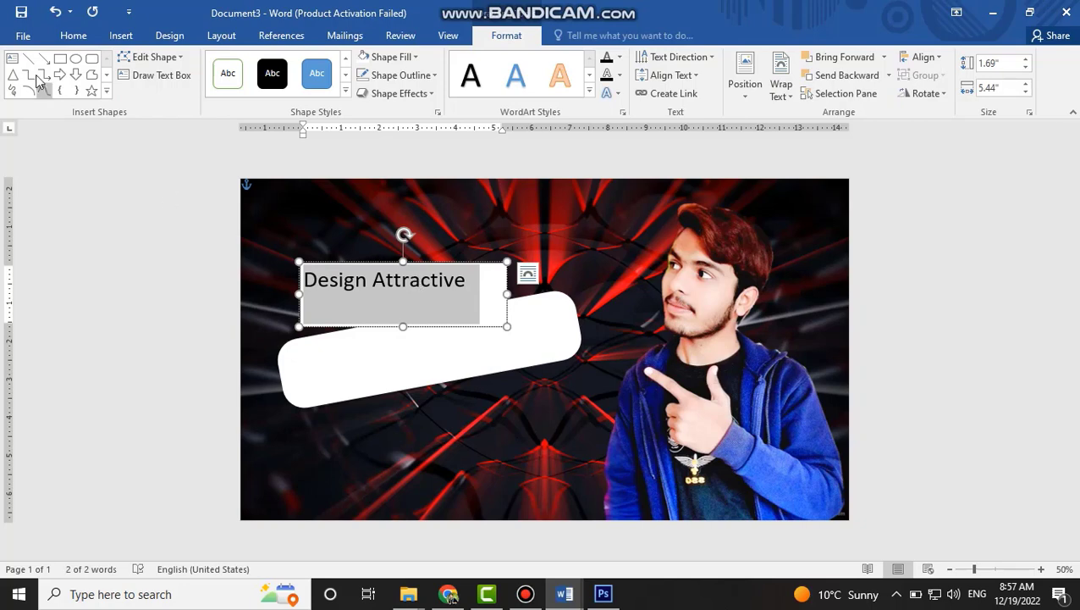
# Enlarge the Design Attractive text to 48 pt and remove the fill and outline of its text box.
pyautogui.click(73, 34)
pyautogui.click(248, 64)
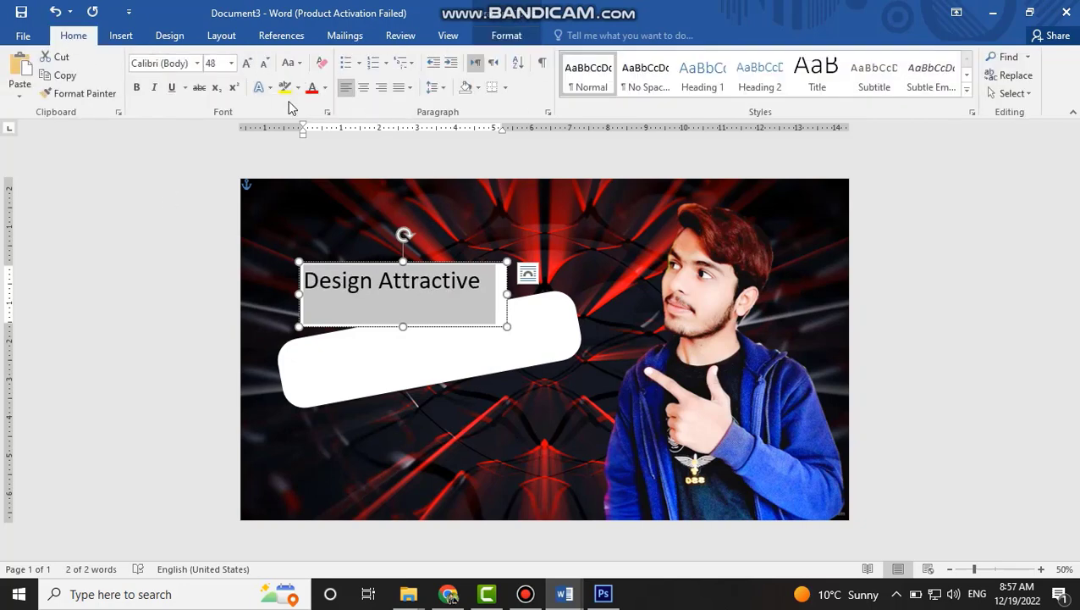
pyautogui.click(507, 34)
pyautogui.click(402, 75)
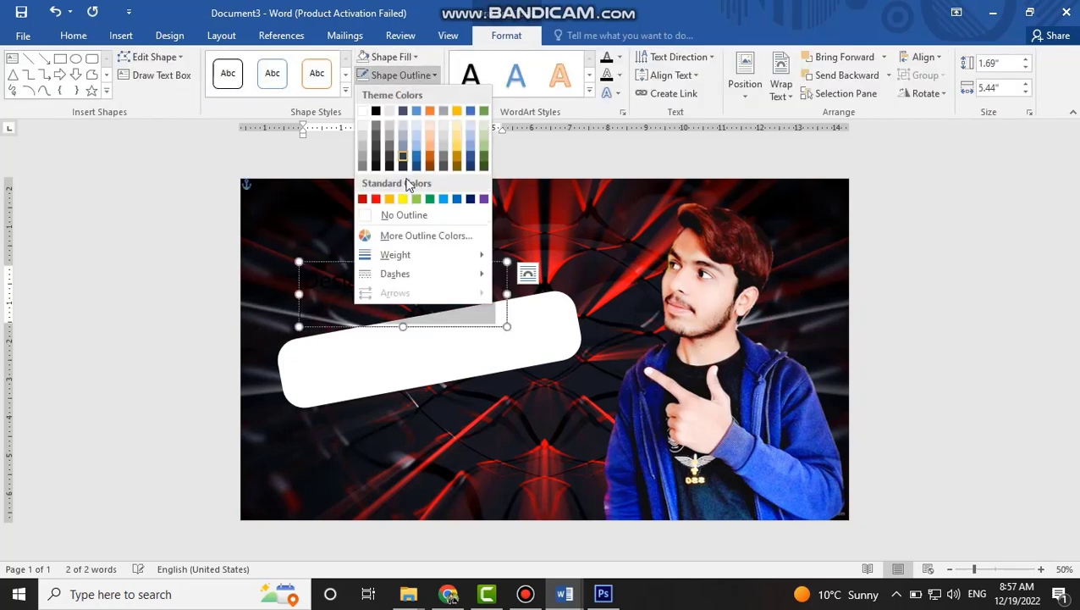
pyautogui.click(404, 215)
# Make the Design Attractive text white and bold.
pyautogui.click(529, 274)
pyautogui.tripleClick(421, 289)
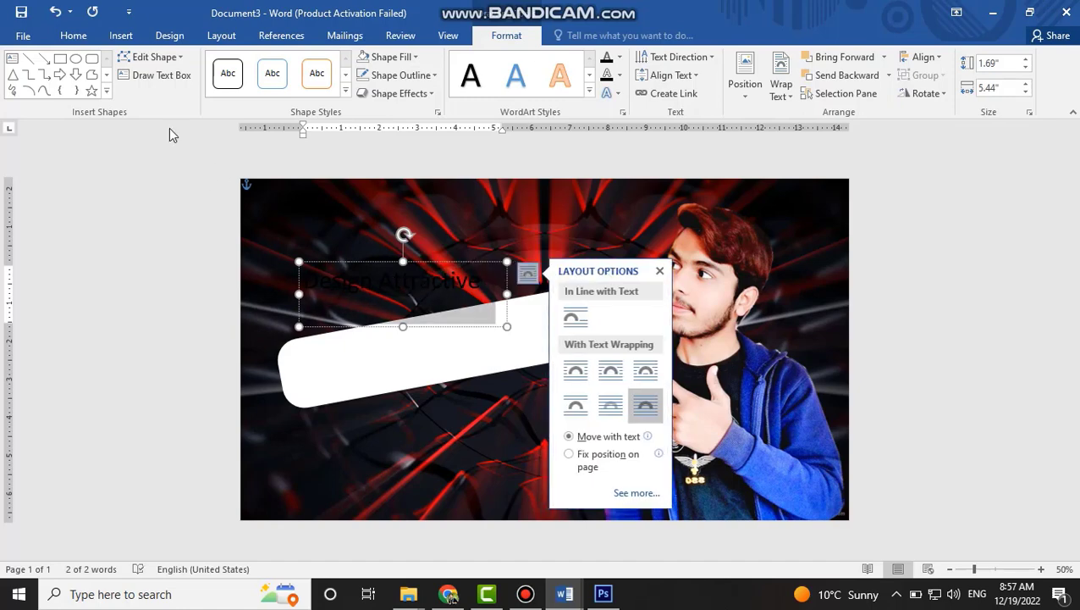
pyautogui.click(74, 35)
pyautogui.click(325, 88)
pyautogui.click(315, 138)
pyautogui.click(435, 272)
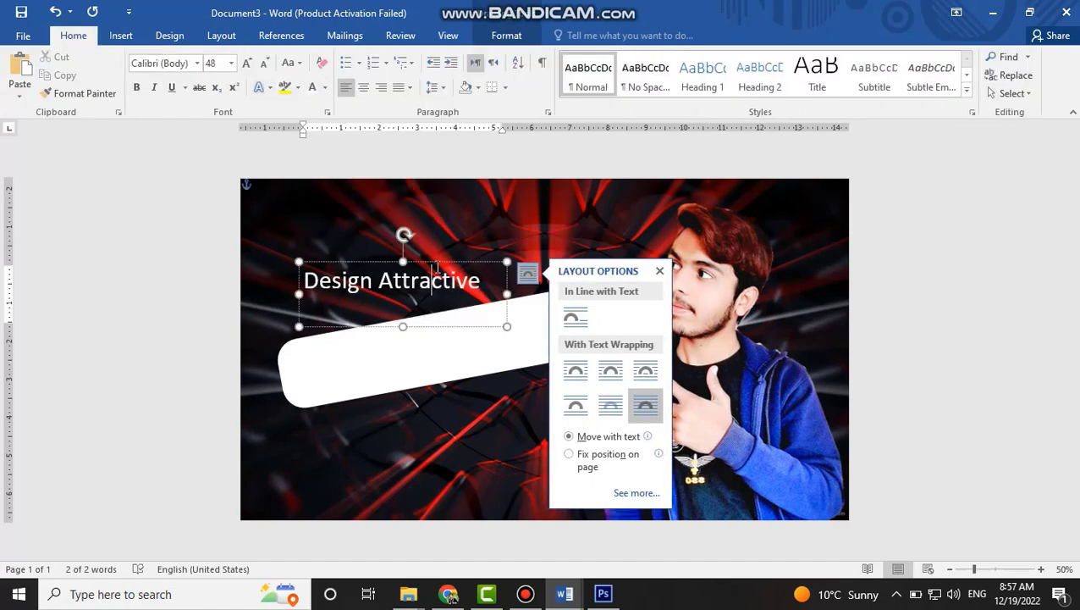
pyautogui.click(437, 262)
pyautogui.click(138, 89)
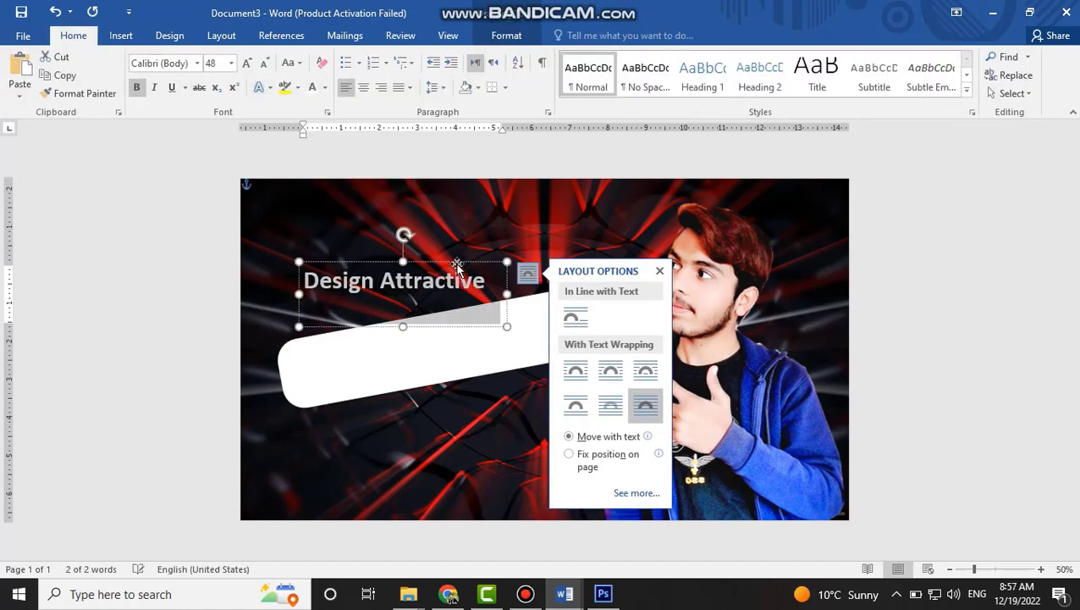
# Tilt the Design Attractive text box counterclockwise to match the angle of the white rounded shape.
pyautogui.click(457, 374)
pyautogui.click(525, 594)
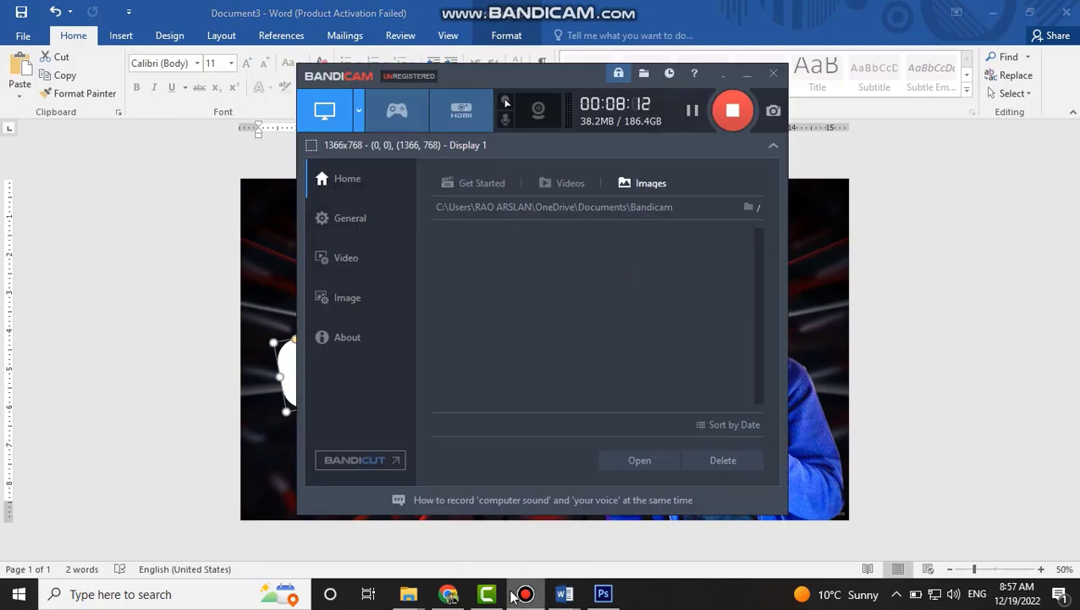
pyautogui.click(525, 594)
pyautogui.click(405, 293)
pyautogui.moveTo(403, 234); pyautogui.dragTo(391, 222)
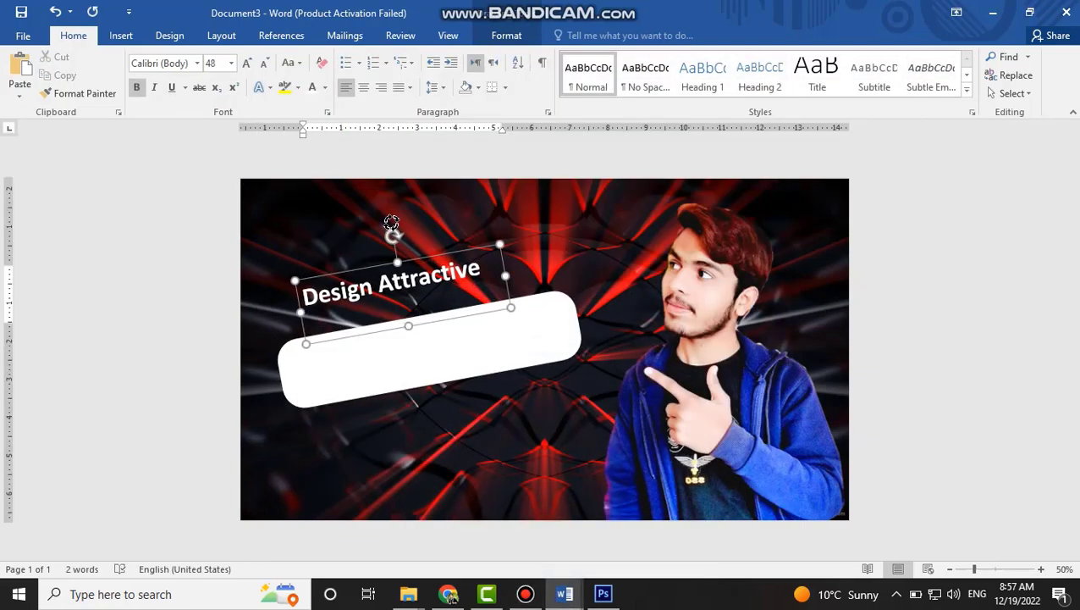
# Duplicate the Design Attractive text box over the white shape and replace the copy's text with THUMBNAIL.
pyautogui.moveTo(436, 257); pyautogui.dragTo(384, 353)
pyautogui.click(481, 355)
pyautogui.click(376, 290)
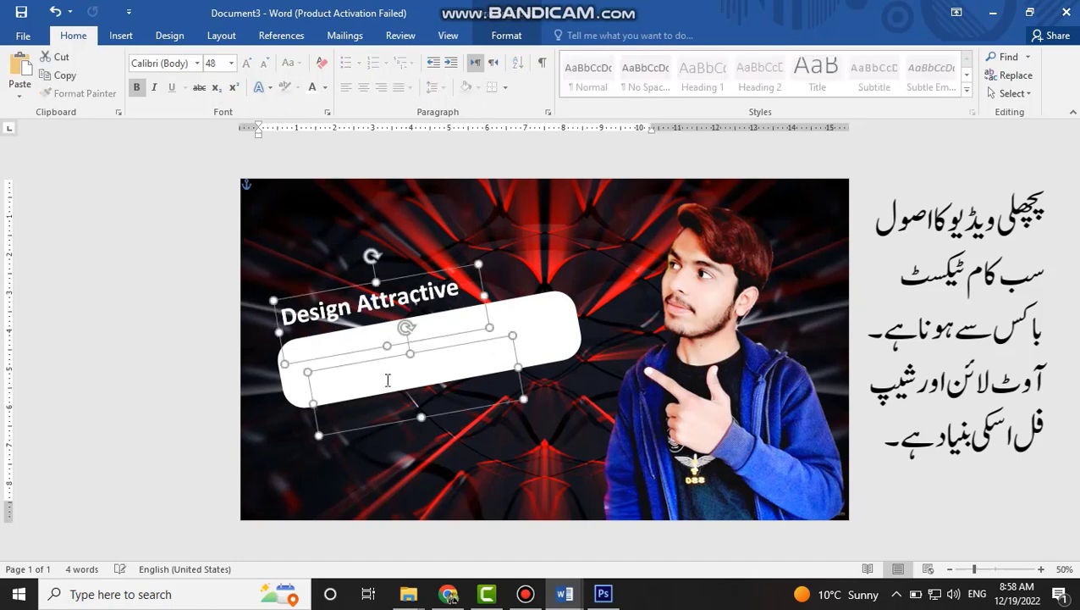
pyautogui.tripleClick(389, 382)
pyautogui.write('THUMBNAIL')
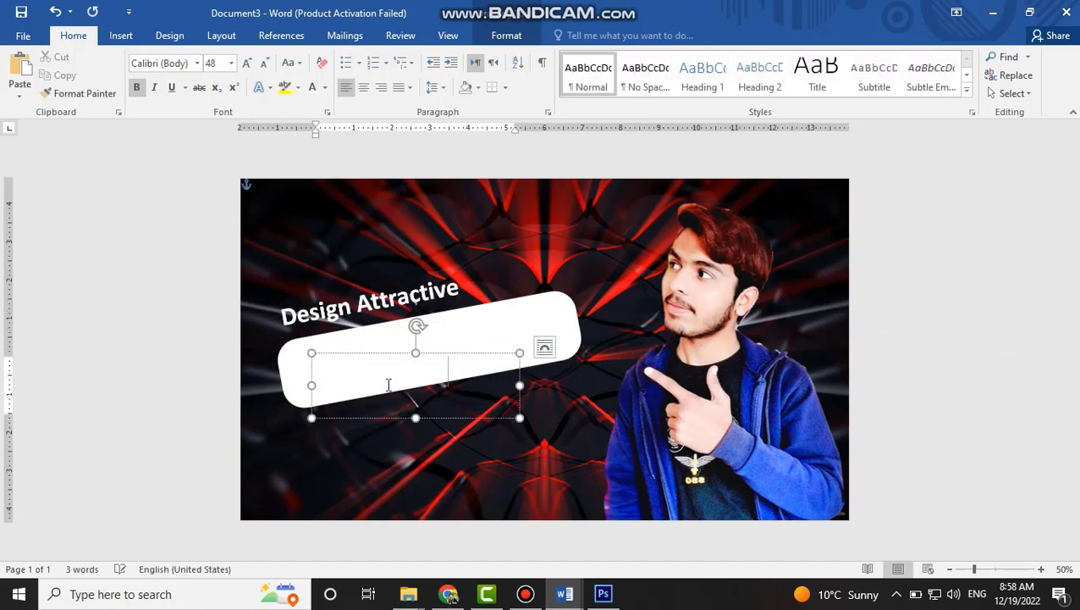
# Color the THUMBNAIL text red and move its box up onto the white rounded shape.
pyautogui.tripleClick(390, 386)
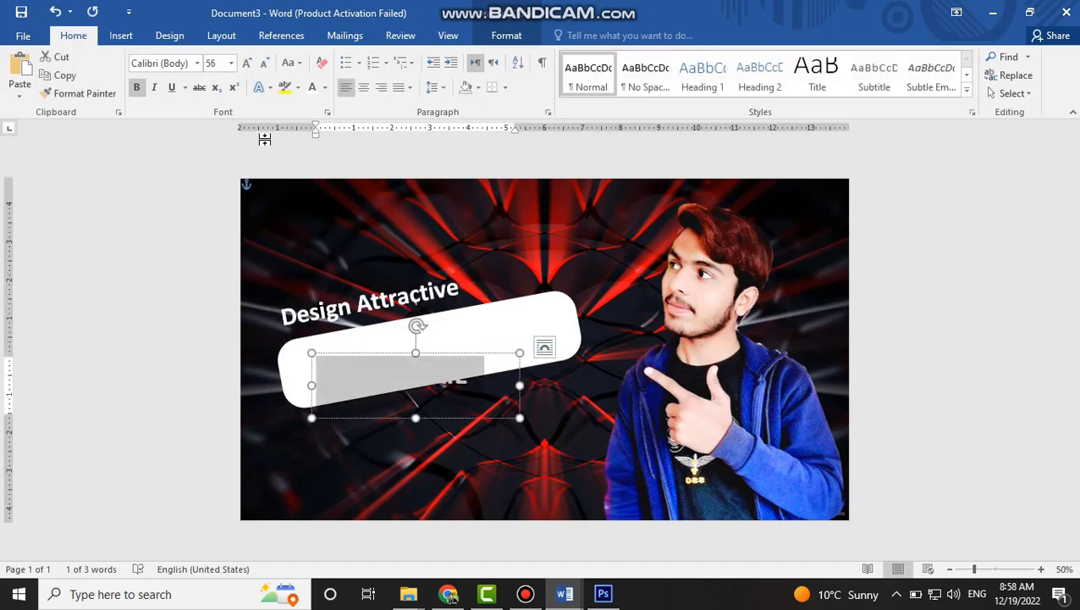
pyautogui.click(325, 87)
pyautogui.click(325, 232)
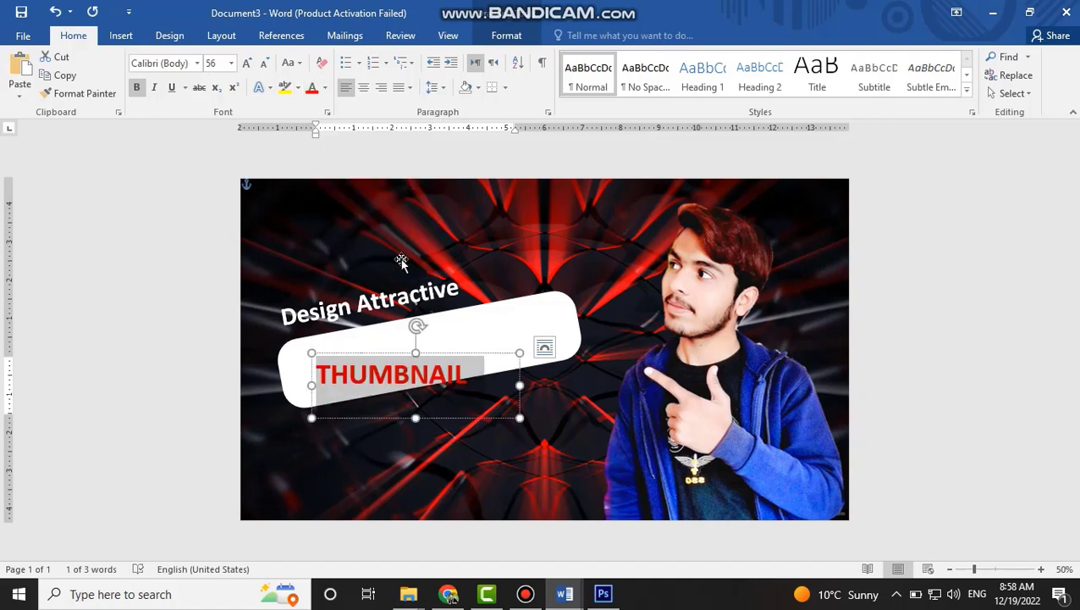
pyautogui.moveTo(466, 341); pyautogui.dragTo(474, 325)
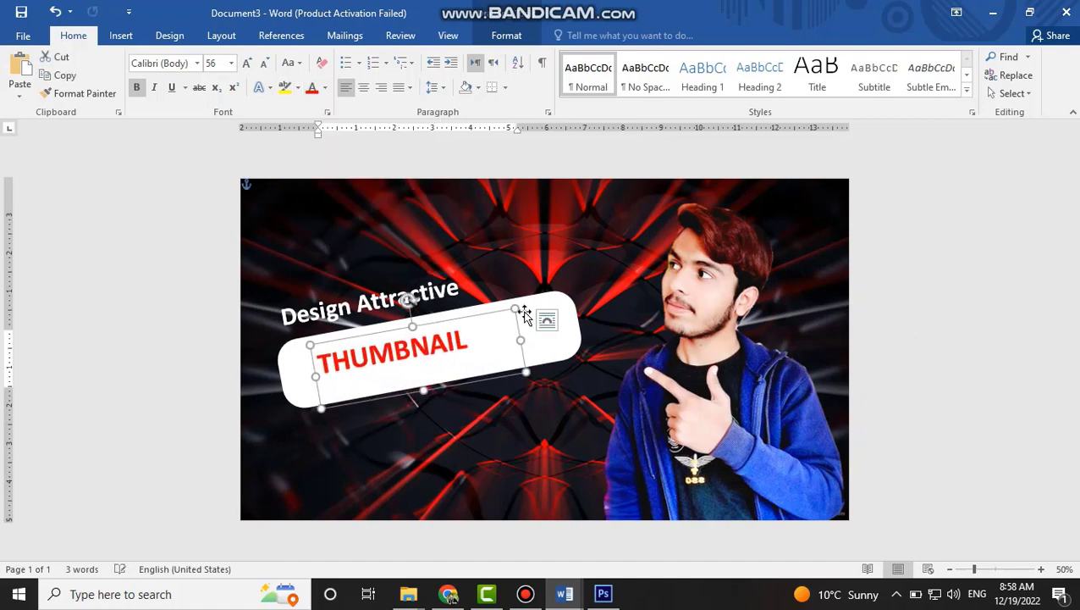
# Widen the THUMBNAIL text box and enlarge its text to 80 pt.
pyautogui.doubleClick(470, 328)
pyautogui.hotkey('ctrl', 'shift', '.')
pyautogui.hotkey('ctrl', 'shift', '.')
pyautogui.hotkey('ctrl', 'shift', '.')
pyautogui.hotkey('ctrl', 'shift', '.')
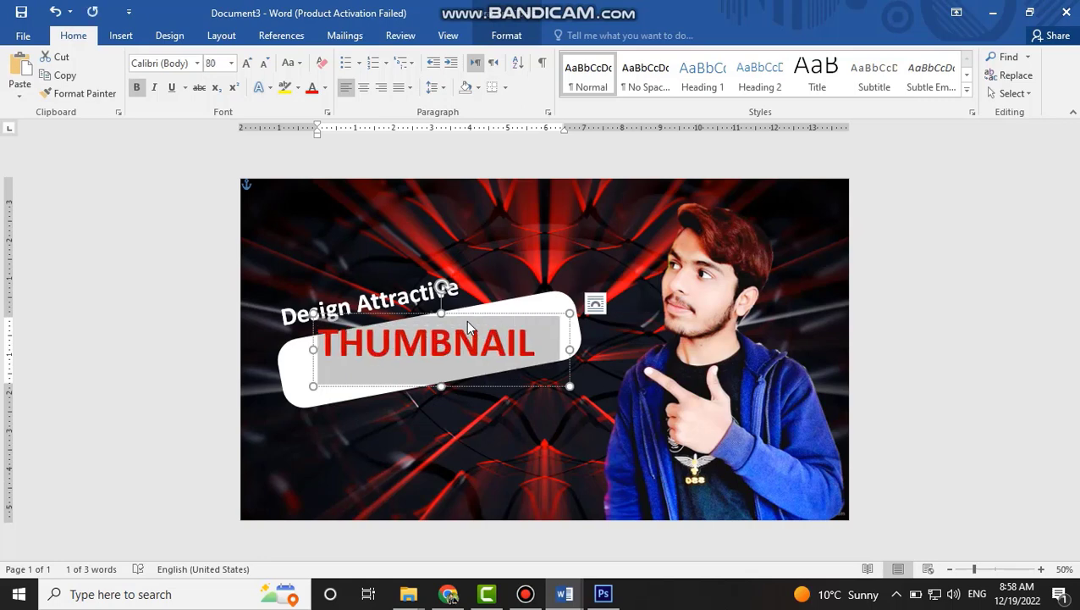
# Try the Impact font on the THUMBNAIL text, then undo the font change.
pyautogui.click(177, 64)
pyautogui.write('IJM')
pyautogui.press('BackSpace')
pyautogui.press('BackSpace')
pyautogui.press('BackSpace')
pyautogui.write('I')
pyautogui.press('Return')
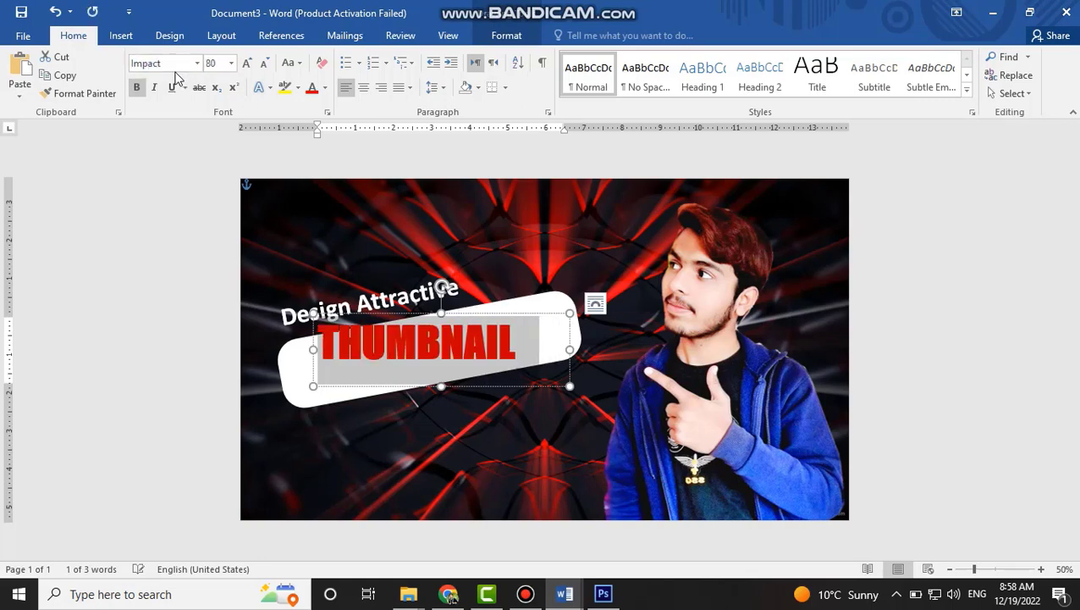
pyautogui.hotkey('ctrl', 'z')
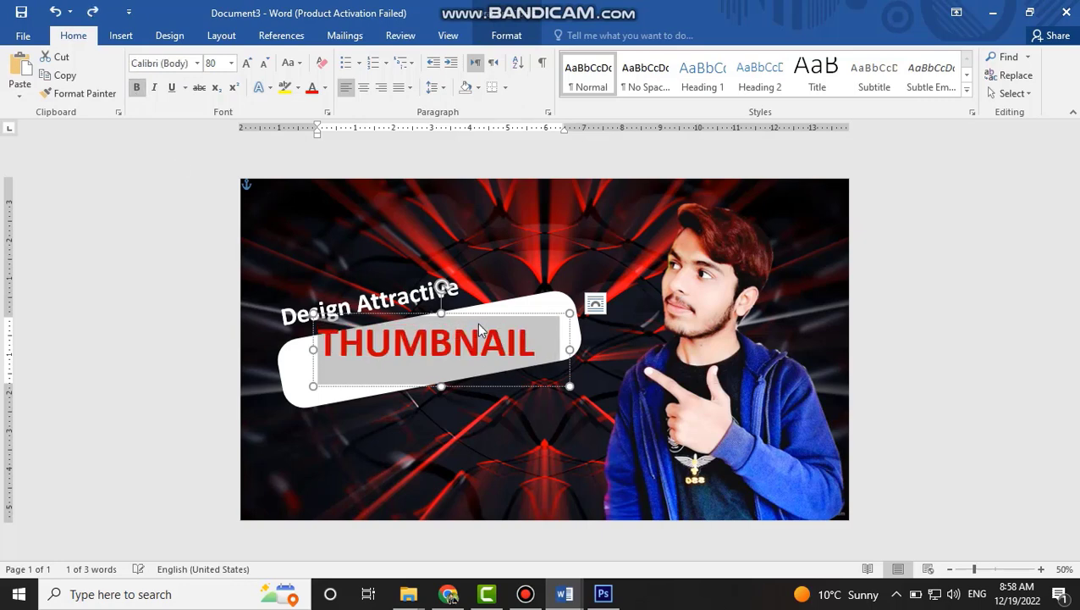
# Set the THUMBNAIL text to Eras Bold ITC and extend its box to the white shape's left end.
pyautogui.click(199, 65)
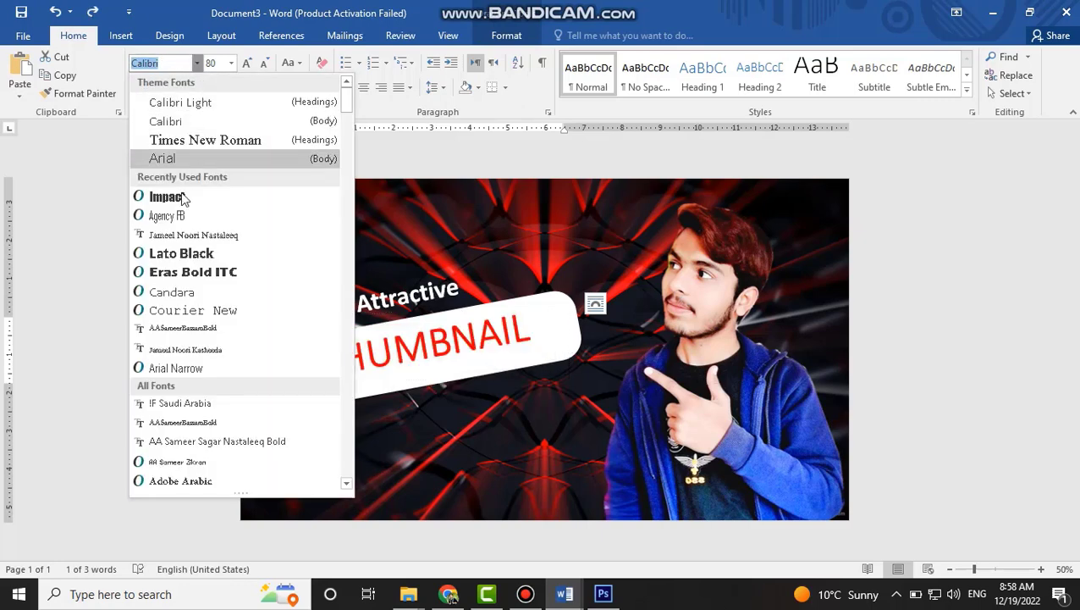
pyautogui.click(179, 270)
pyautogui.moveTo(310, 372); pyautogui.dragTo(284, 374)
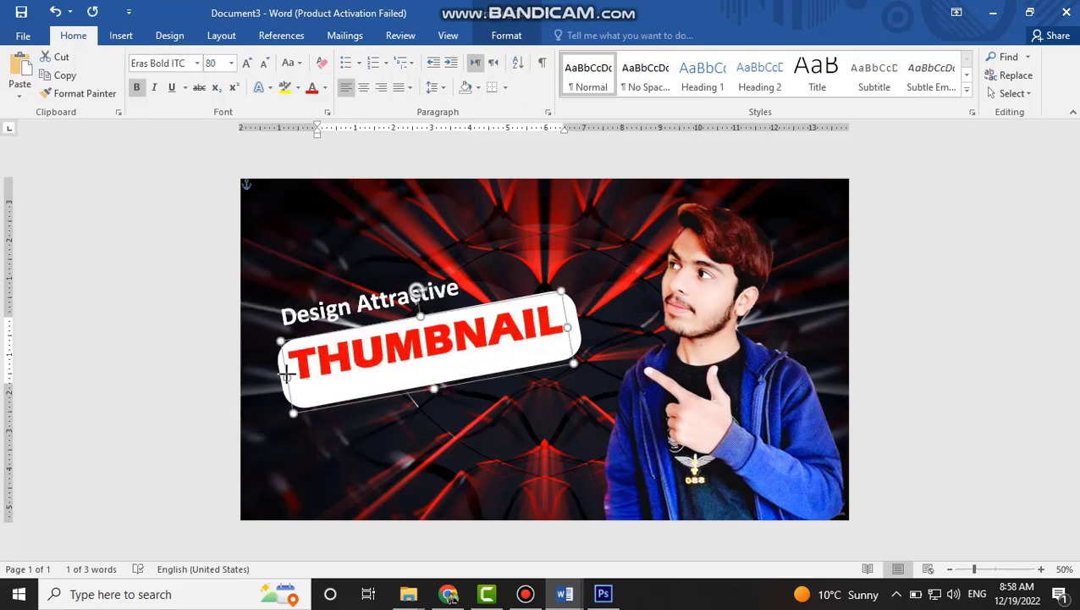
# Reduce the THUMBNAIL text to 72 pt, center its box on the white shape and fine-tune the tilt.
pyautogui.doubleClick(414, 342)
pyautogui.click(556, 302)
pyautogui.click(410, 350)
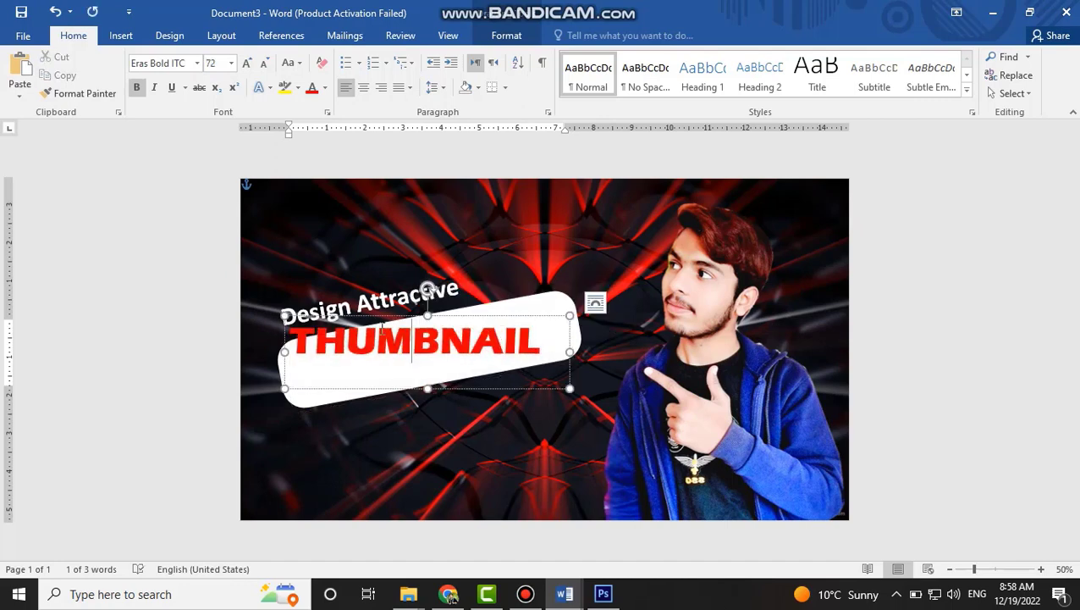
pyautogui.click(441, 408)
pyautogui.click(439, 348)
pyautogui.moveTo(437, 388); pyautogui.dragTo(449, 396)
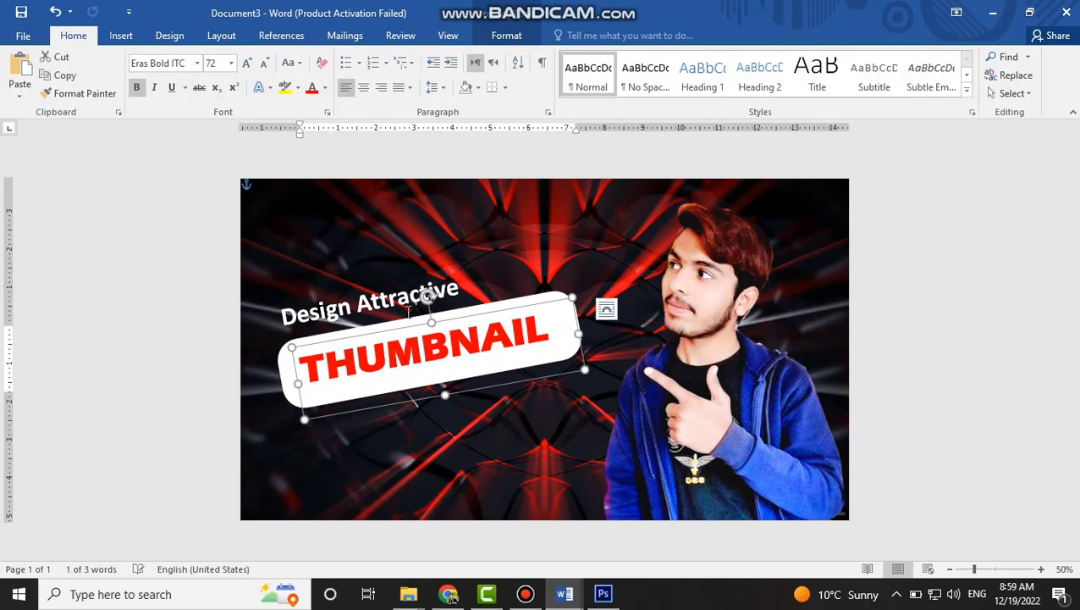
pyautogui.moveTo(427, 297); pyautogui.dragTo(426, 292)
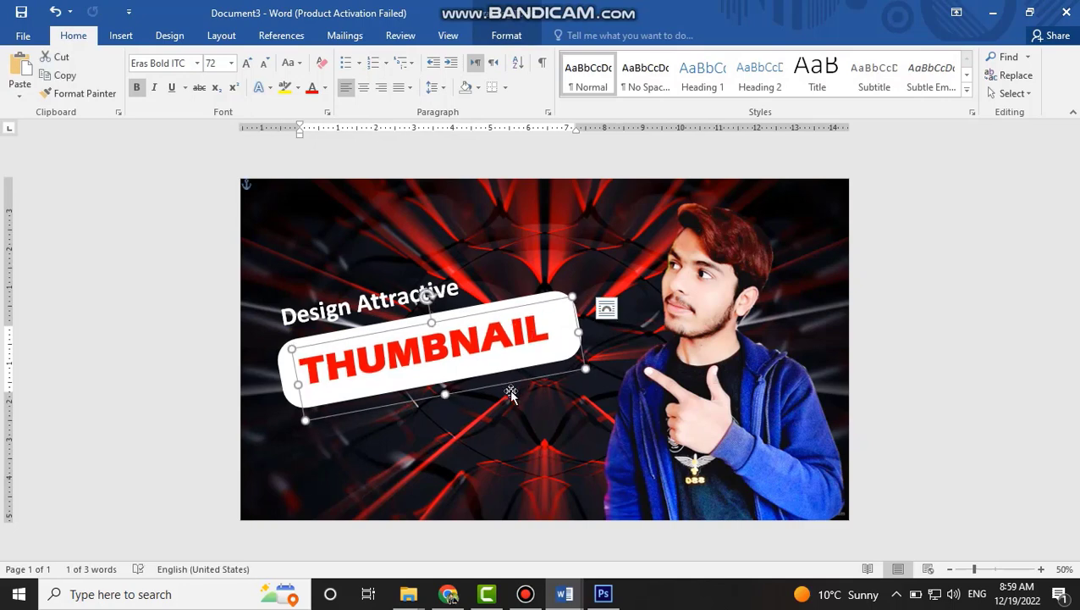
pyautogui.click(518, 426)
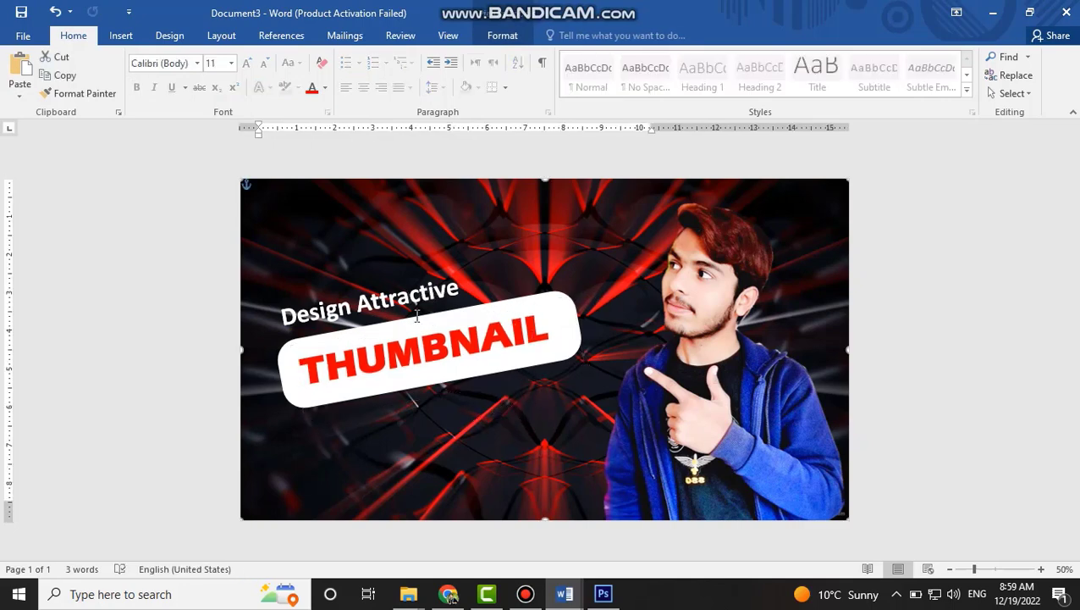
# Duplicate the Design Attractive text box below the white shape and change the copy's text to IN Microsft Word.
pyautogui.click(422, 345)
pyautogui.click(408, 294)
pyautogui.moveTo(405, 278); pyautogui.dragTo(433, 377)
pyautogui.tripleClick(435, 405)
pyautogui.press('BackSpace')
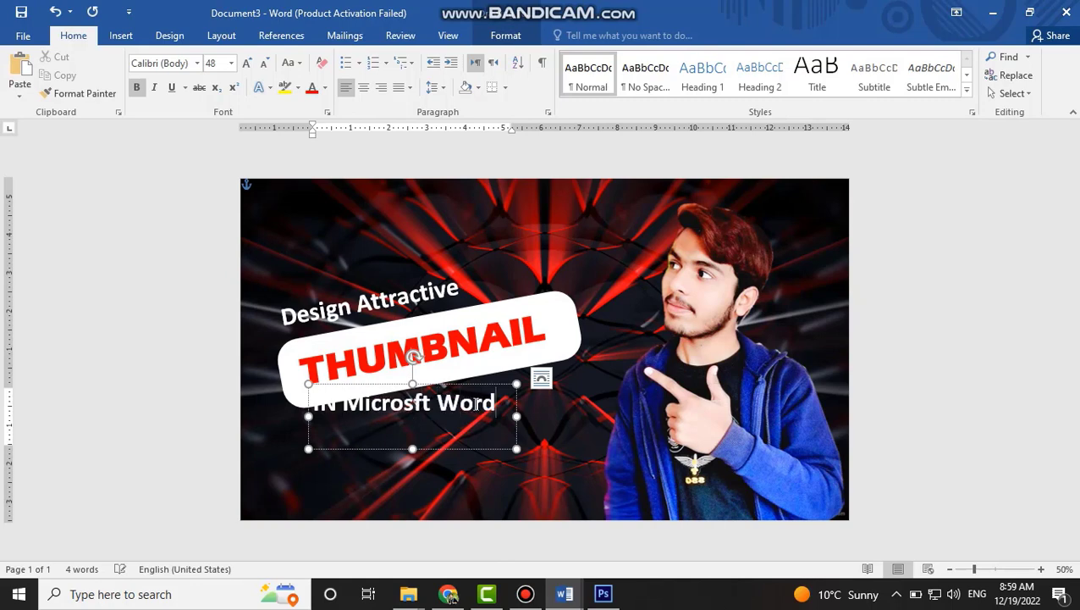
pyautogui.moveTo(413, 357); pyautogui.dragTo(413, 347)
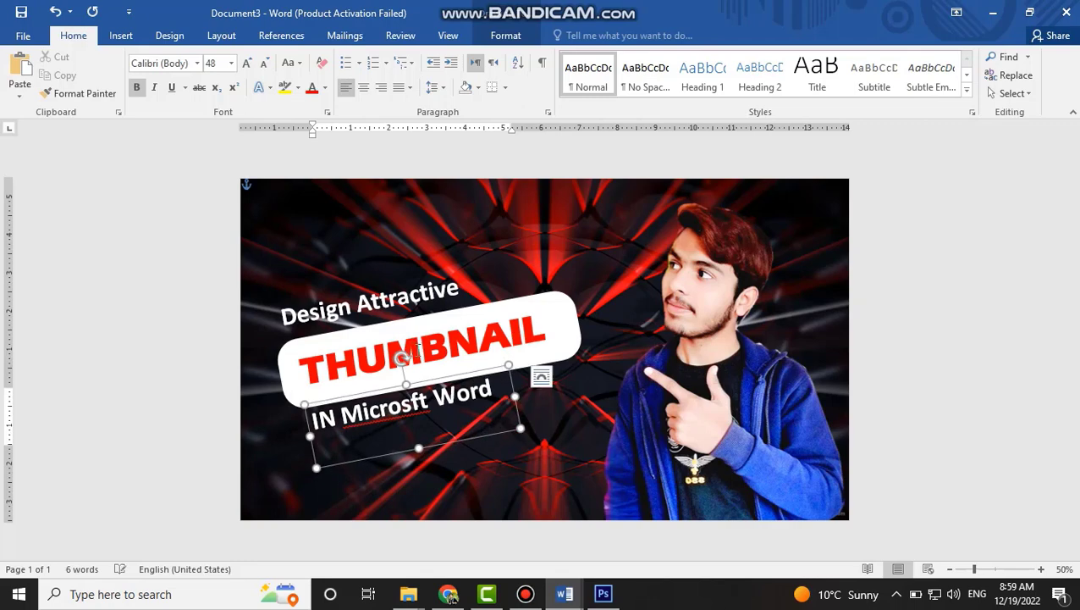
# Try enlarging the IN Microsft Word text to 72 pt, then undo the size change.
pyautogui.doubleClick(461, 399)
pyautogui.tripleClick(461, 403)
pyautogui.click(250, 65)
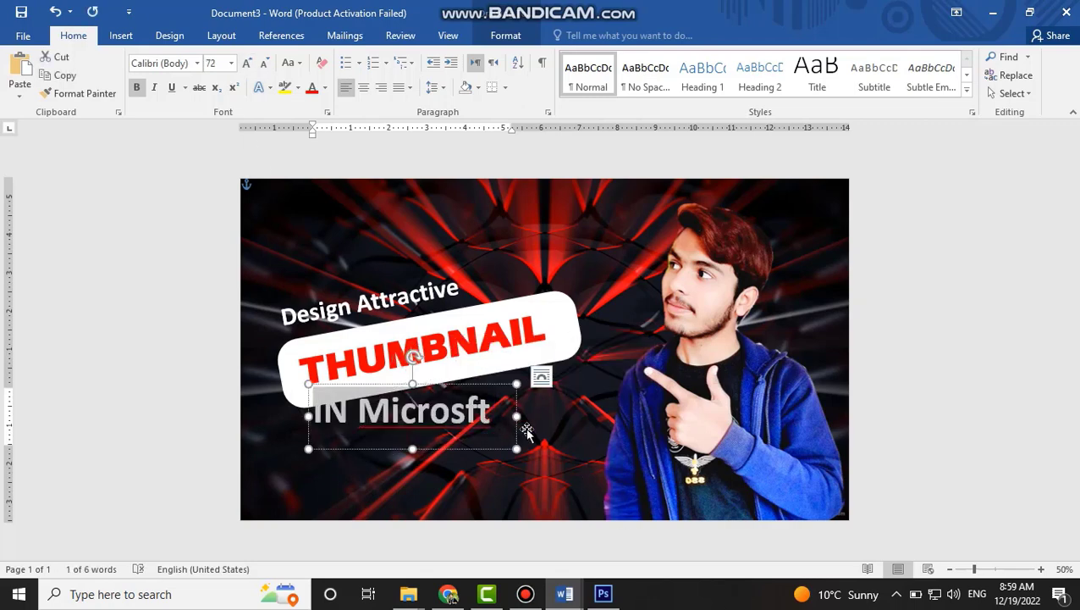
pyautogui.hotkey('ctrl', 'z')
pyautogui.hotkey('ctrl', 'z')
# Widen the IN Microsft Word text box to about 6.23" and move it under the white shape's right half.
pyautogui.moveTo(548, 412); pyautogui.dragTo(548, 412)
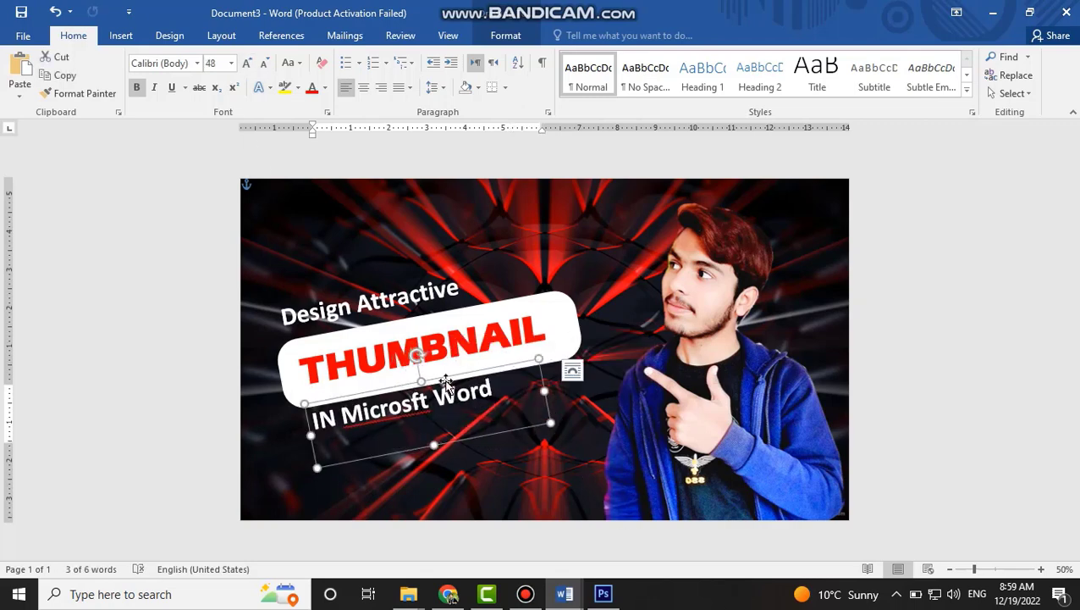
pyautogui.moveTo(444, 377); pyautogui.dragTo(533, 362)
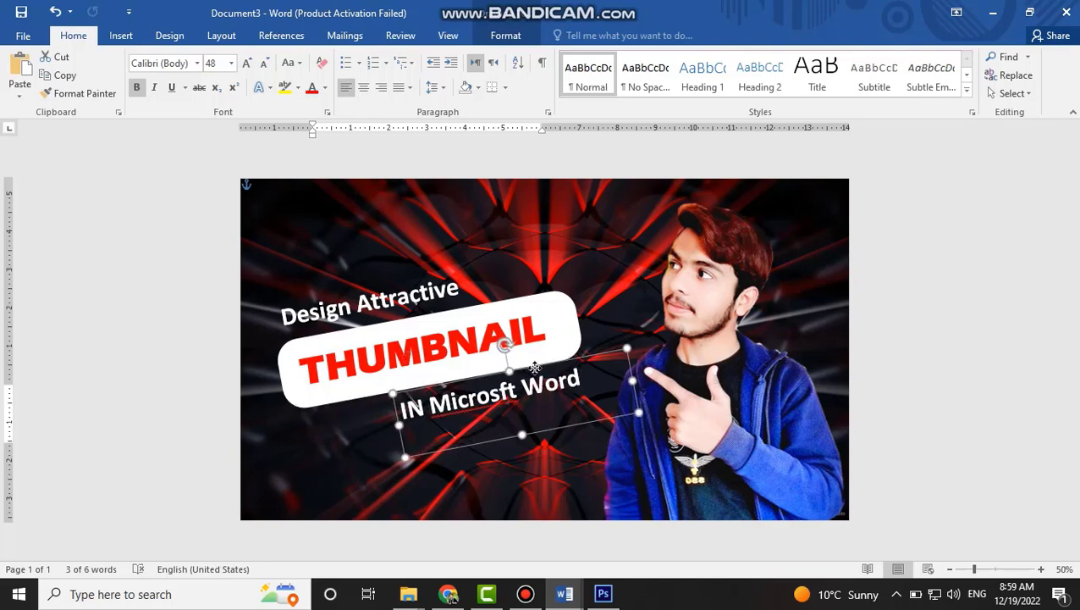
pyautogui.click(399, 282)
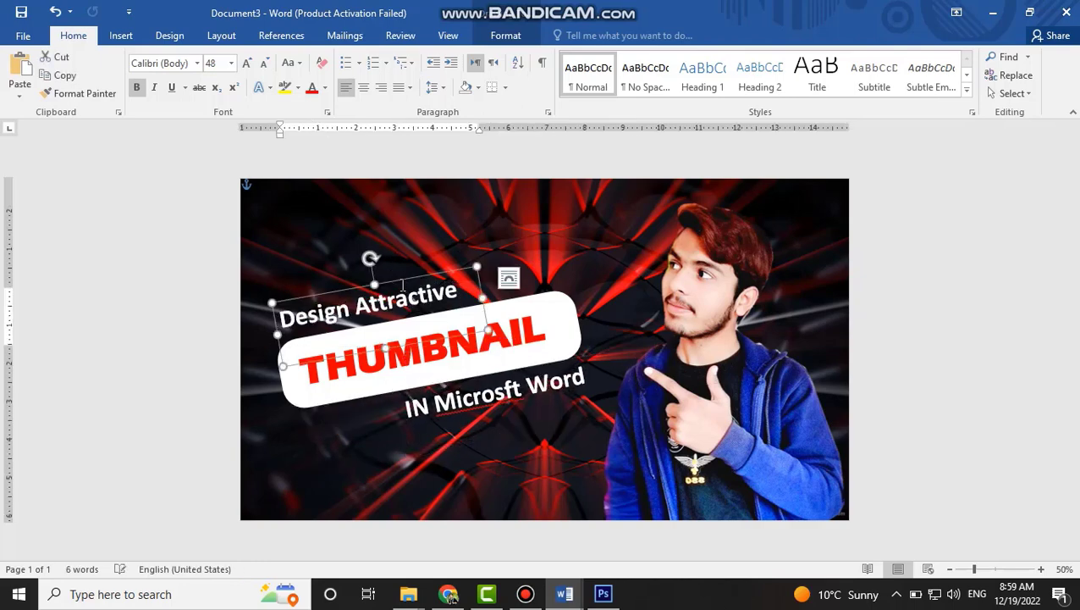
# Duplicate the white rounded shape, shrink the copy to about 5.61" by 1.02" and place it over the Design Attractive text.
pyautogui.click(337, 357)
pyautogui.click(327, 338)
pyautogui.moveTo(327, 337); pyautogui.dragTo(308, 249)
pyautogui.moveTo(561, 218); pyautogui.dragTo(487, 266)
pyautogui.moveTo(291, 330); pyautogui.dragTo(291, 335)
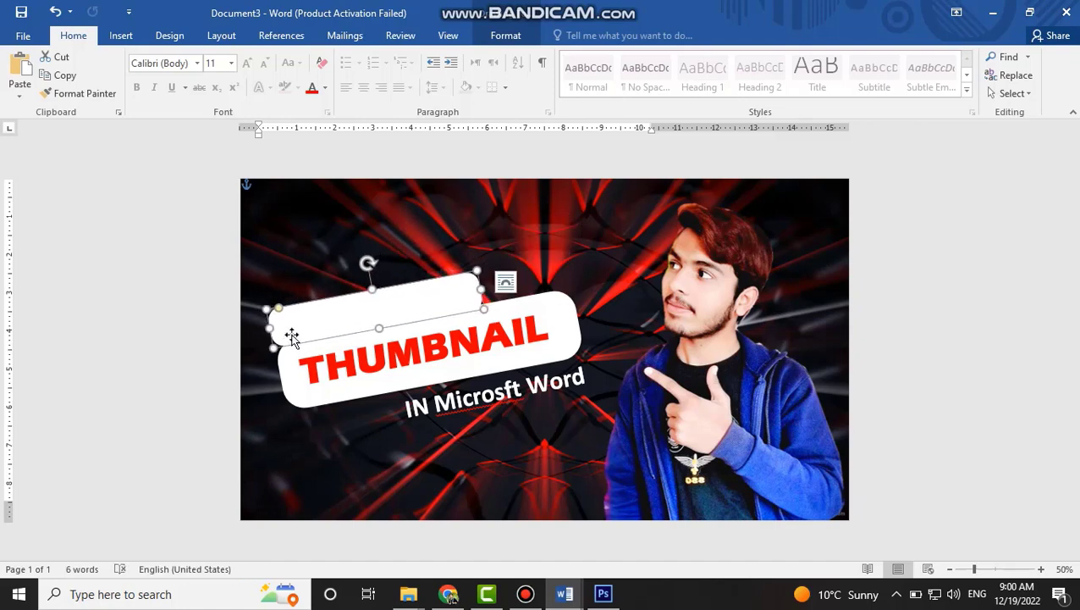
# Fill the small rounded shape over Design Attractive with black and remove its outline.
pyautogui.click(506, 34)
pyautogui.click(391, 57)
pyautogui.click(373, 87)
pyautogui.click(402, 75)
pyautogui.click(387, 212)
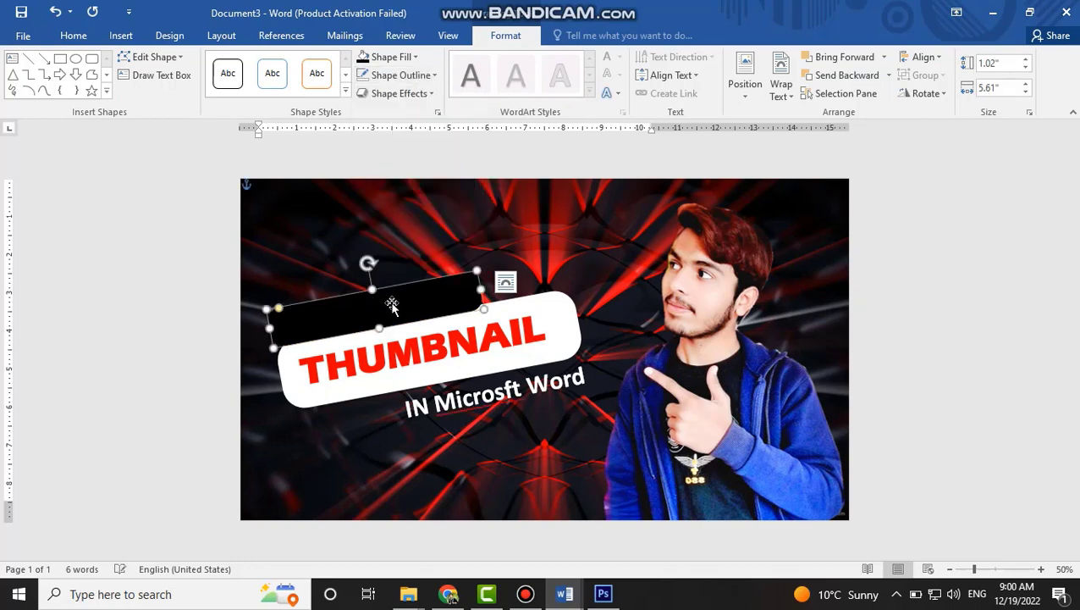
# Bring the Design Attractive text box in front of the black shape and nudge it into place.
pyautogui.click(332, 293)
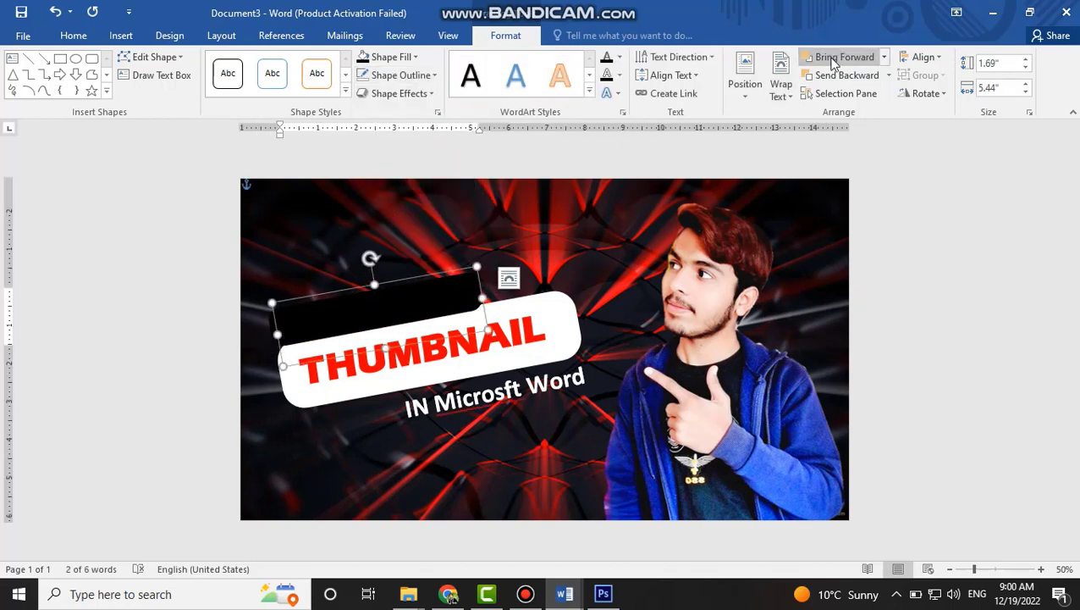
pyautogui.click(832, 59)
pyautogui.moveTo(394, 287); pyautogui.dragTo(397, 291)
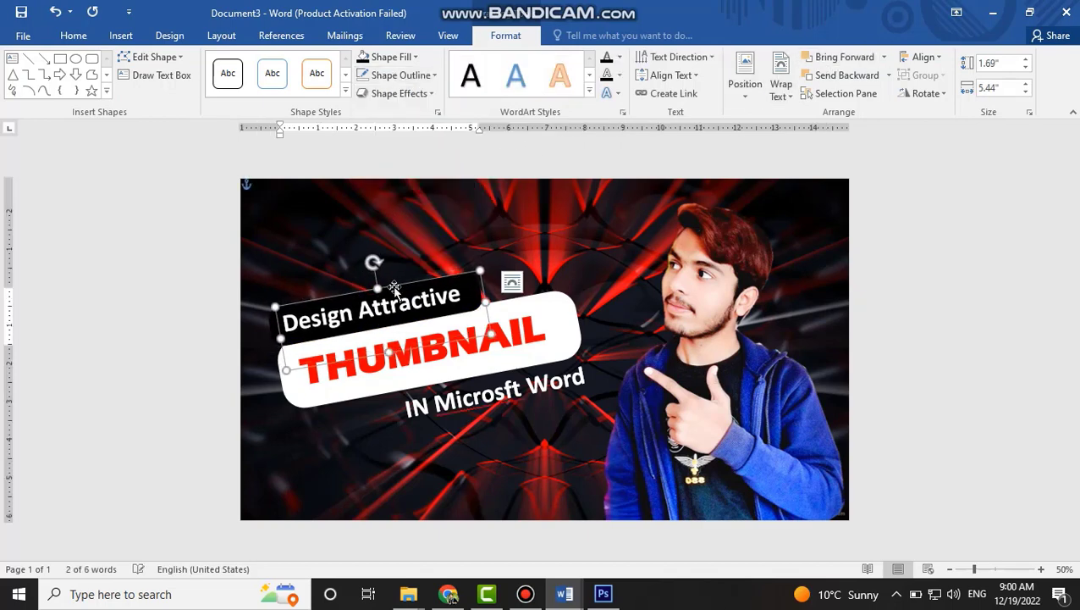
# Duplicate the black rounded shape over the IN Microsft Word text and send the copy backward behind it.
pyautogui.click(492, 396)
pyautogui.click(474, 279)
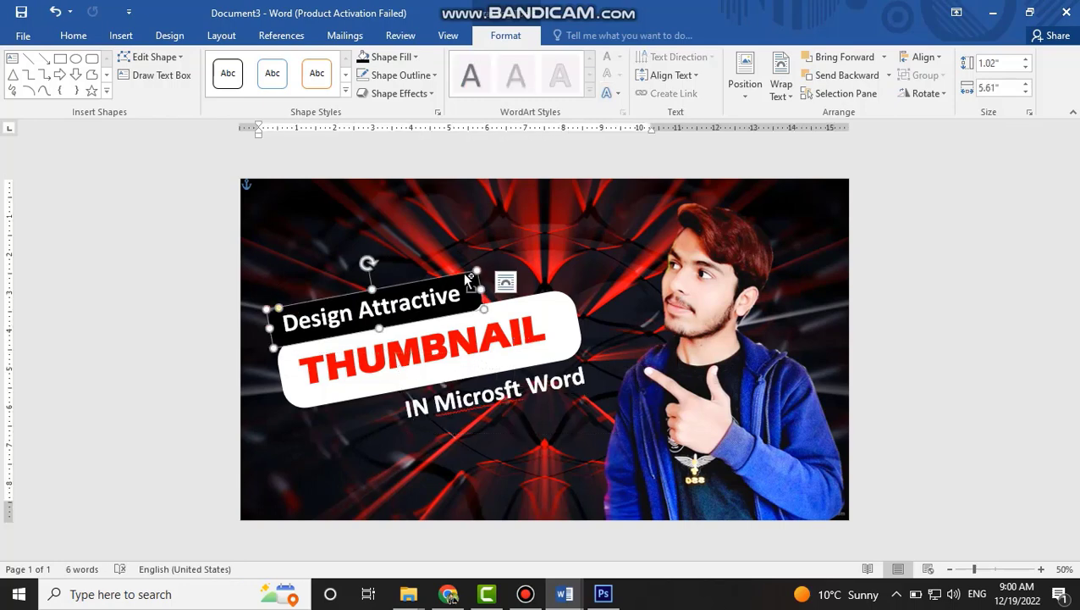
pyautogui.moveTo(465, 275); pyautogui.dragTo(586, 343)
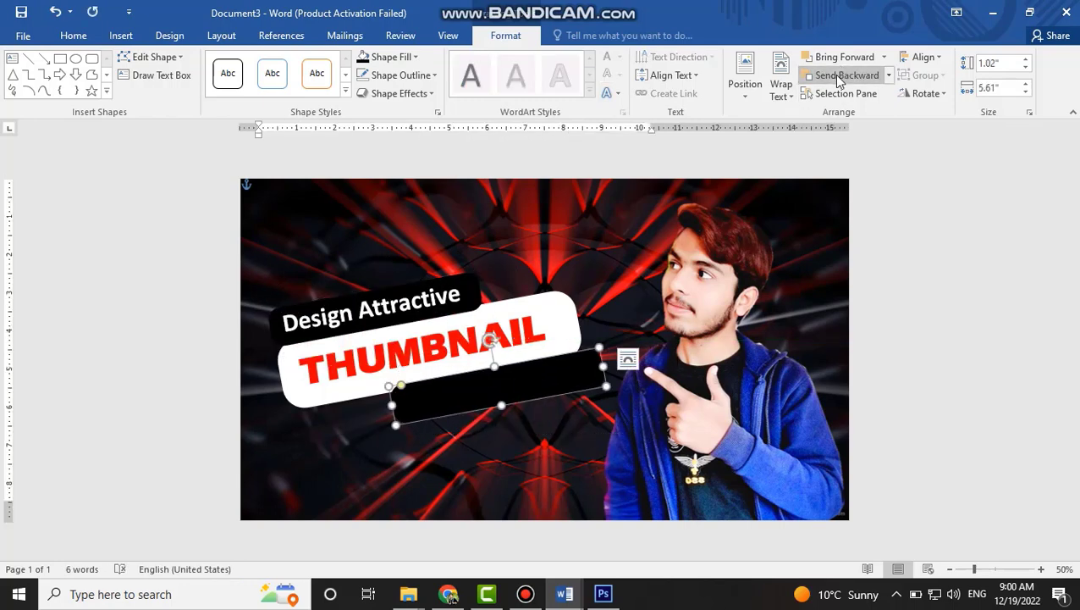
pyautogui.click(839, 75)
# Correct the misspelled word Microsft to Microsoft in the lower text box using the spelling suggestion.
pyautogui.click(529, 389)
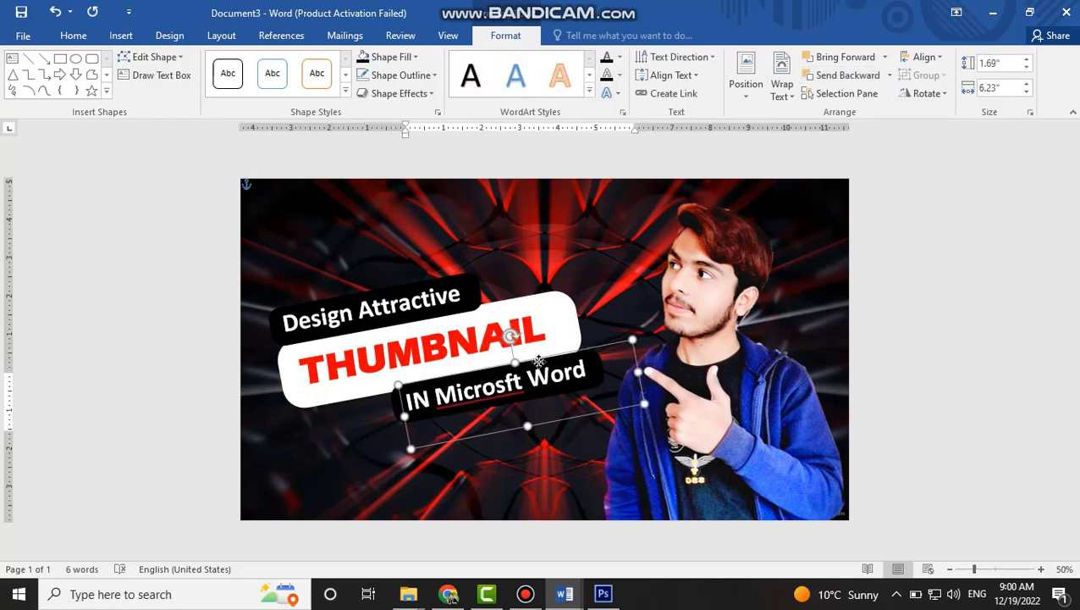
pyautogui.rightClick(505, 392)
pyautogui.click(557, 435)
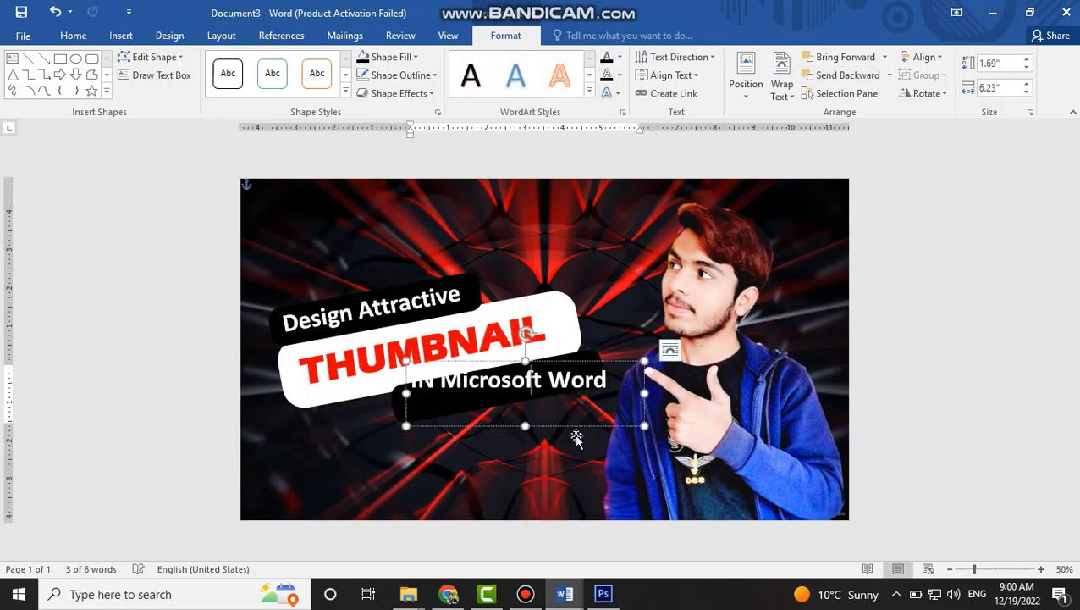
# Tilt the IN Microsoft Word text box to match the black shape behind it and center it over that shape.
pyautogui.click(544, 360)
pyautogui.click(544, 358)
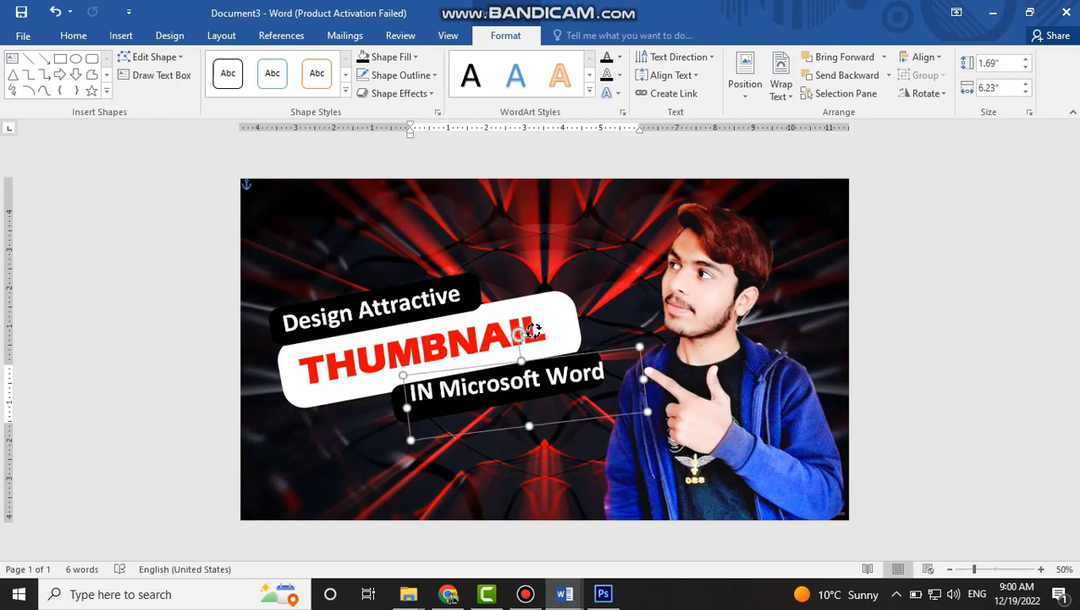
pyautogui.click(1006, 394)
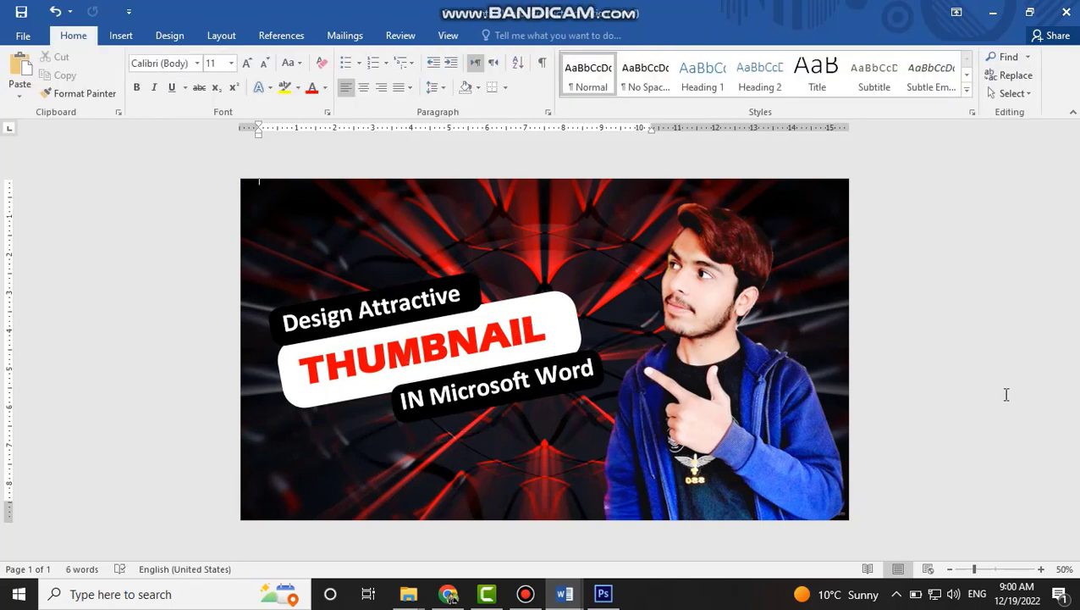
pyautogui.scroll(-2, 121, 44)
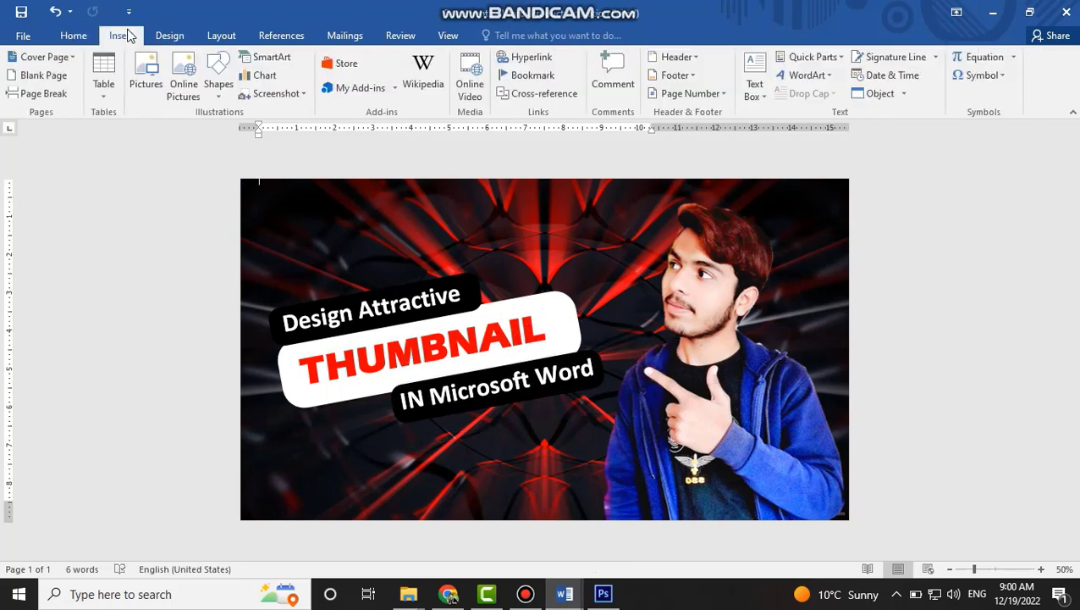
pyautogui.click(121, 37)
pyautogui.click(219, 85)
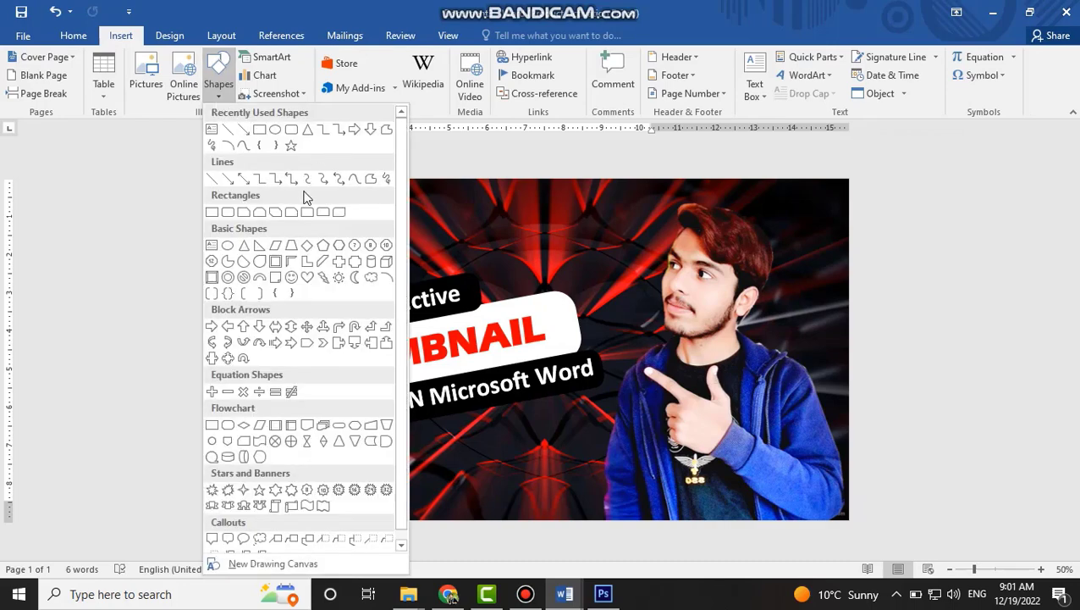
pyautogui.click(356, 181)
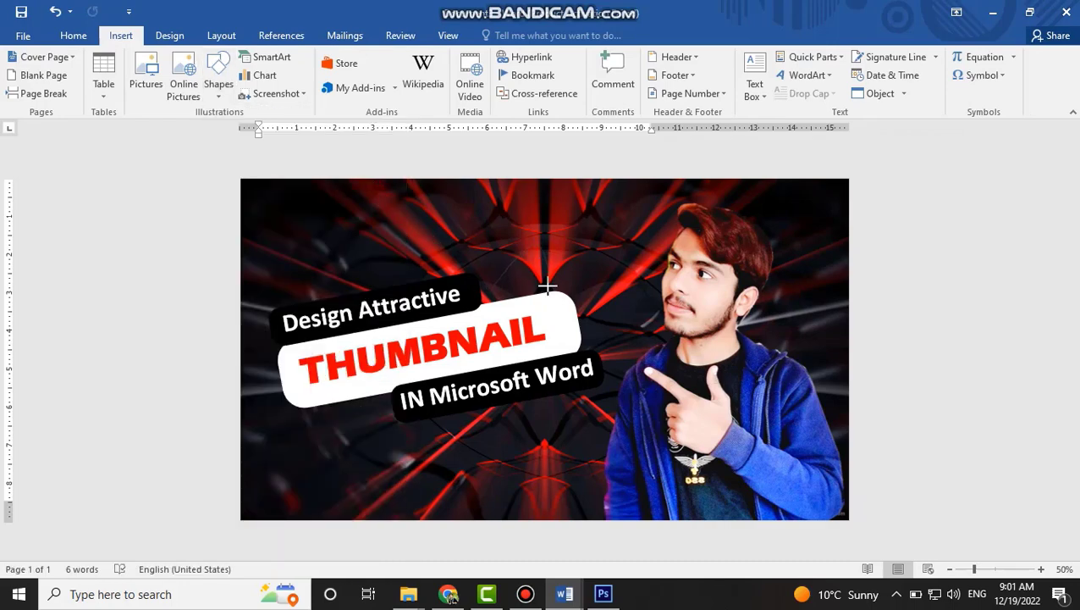
pyautogui.moveTo(539, 291); pyautogui.dragTo(496, 246)
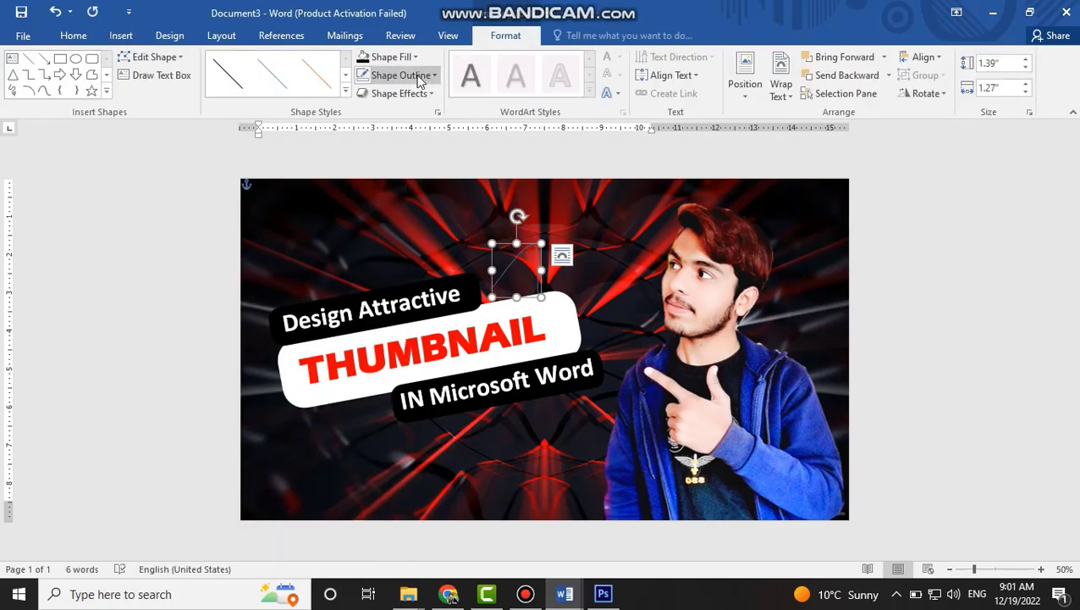
pyautogui.click(398, 75)
pyautogui.moveTo(425, 298)
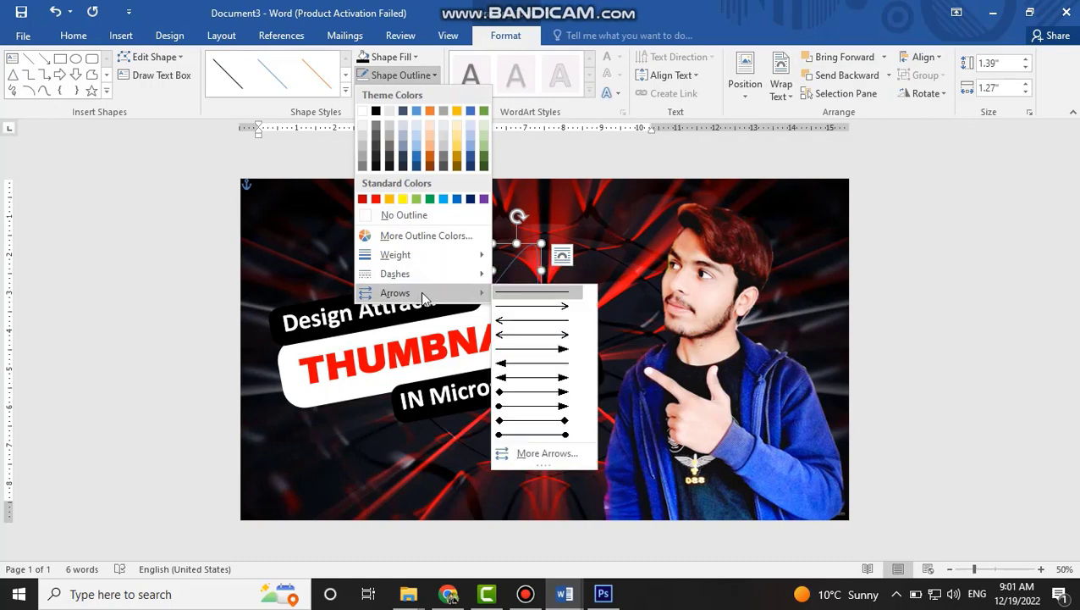
pyautogui.click(532, 319)
pyautogui.click(398, 74)
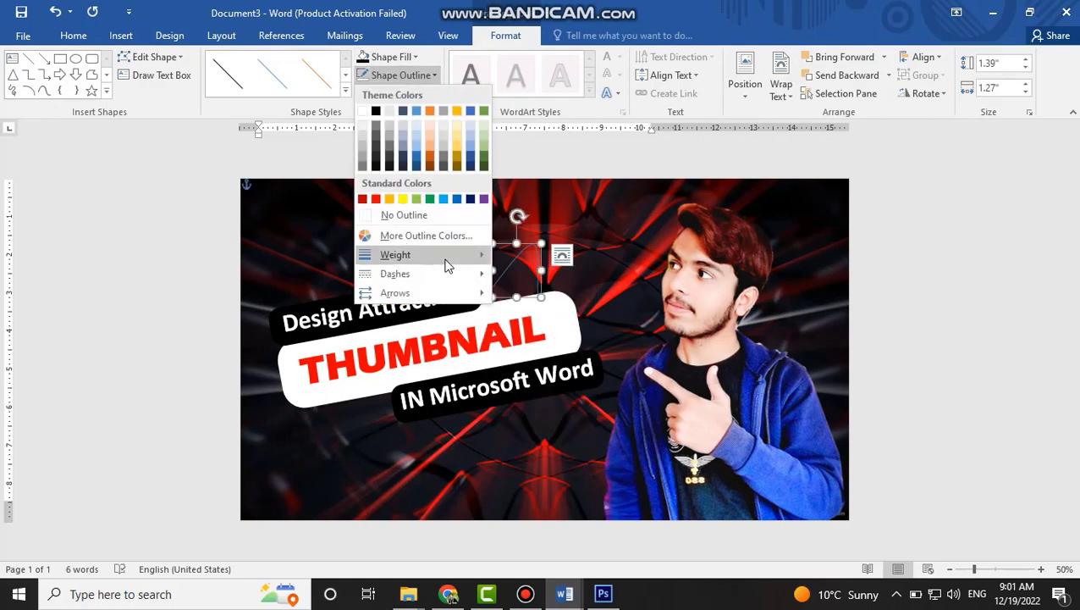
pyautogui.moveTo(440, 256)
pyautogui.click(535, 396)
pyautogui.click(366, 110)
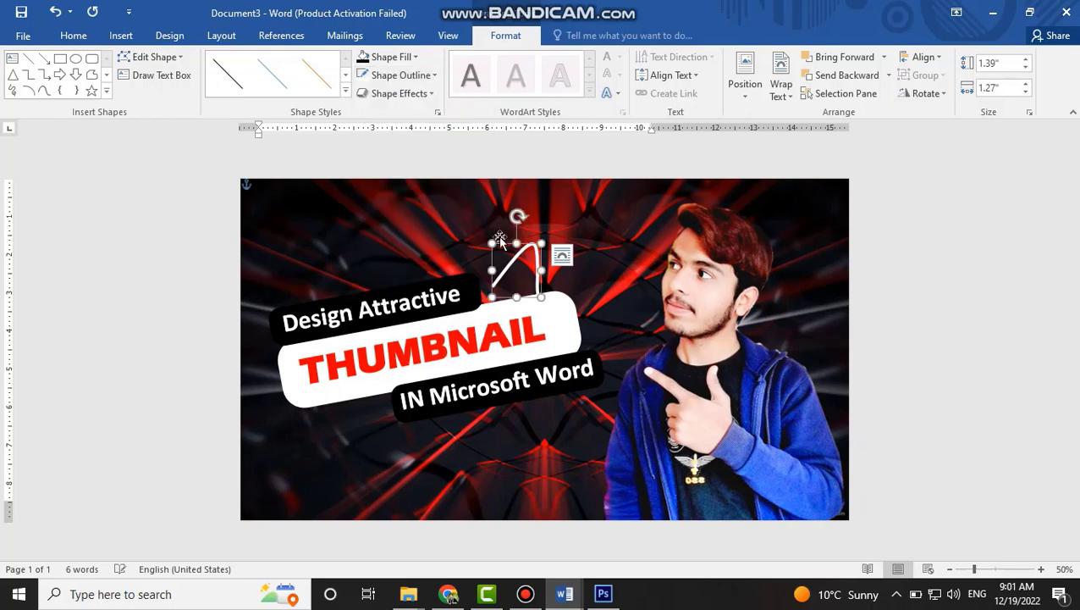
pyautogui.moveTo(545, 272)
pyautogui.mouseDown()
pyautogui.moveTo(507, 210)
pyautogui.moveTo(507, 240)
pyautogui.moveTo(507, 211)
pyautogui.moveTo(561, 254)
pyautogui.moveTo(552, 296)
pyautogui.moveTo(550, 286)
pyautogui.mouseUp()
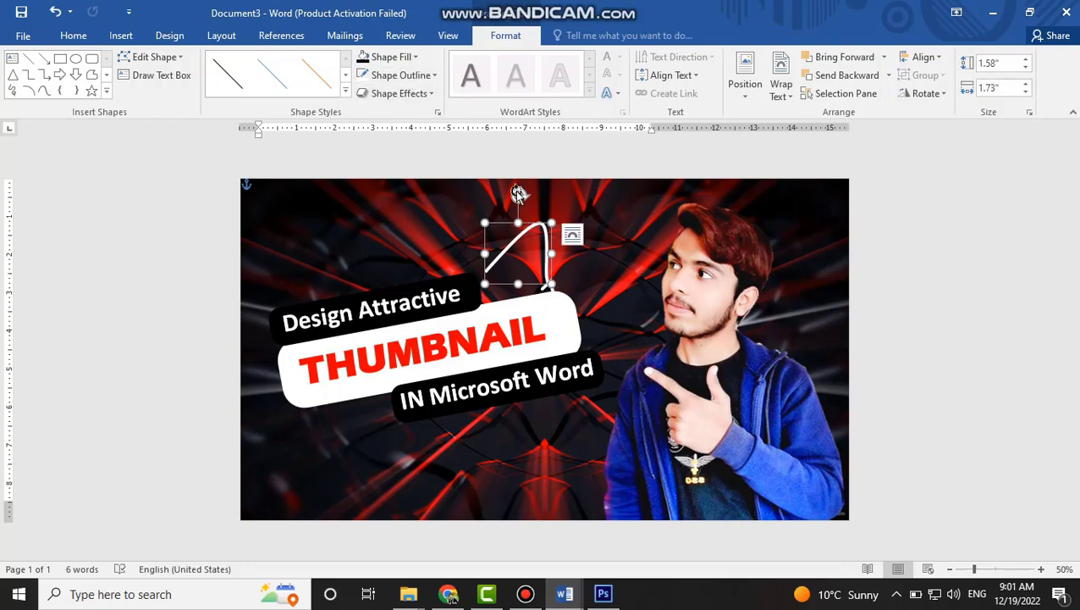
pyautogui.moveTo(519, 193)
pyautogui.mouseDown()
pyautogui.moveTo(559, 212)
pyautogui.moveTo(508, 191)
pyautogui.mouseUp()
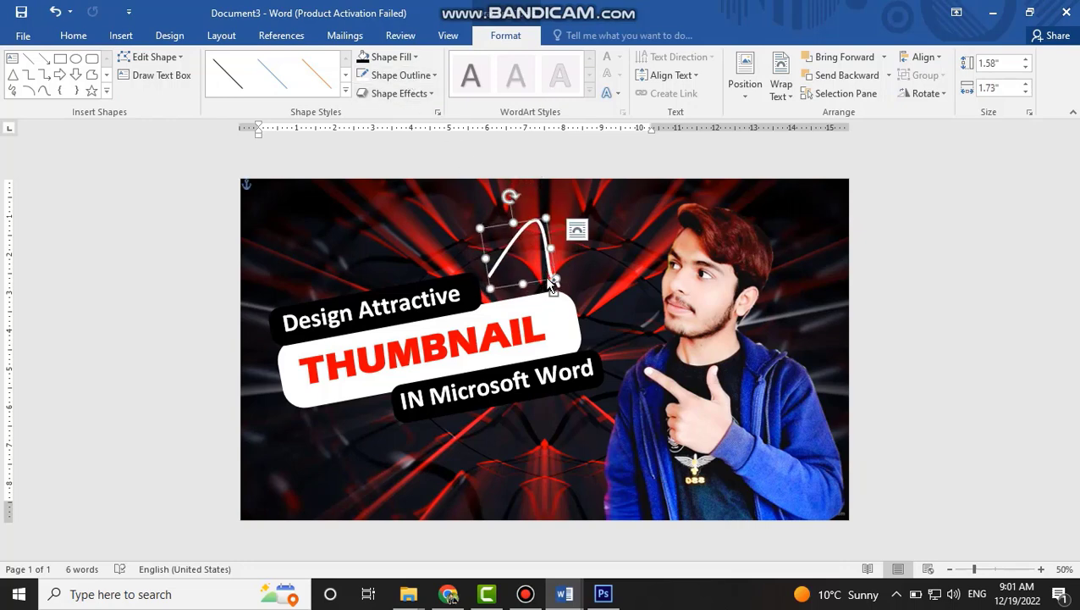
pyautogui.press('Delete')
# Draw a curve about 1.06 by 1.44 inches above the white THUMBNAIL shape and give its end an arrowhead.
pyautogui.click(120, 34)
pyautogui.click(218, 84)
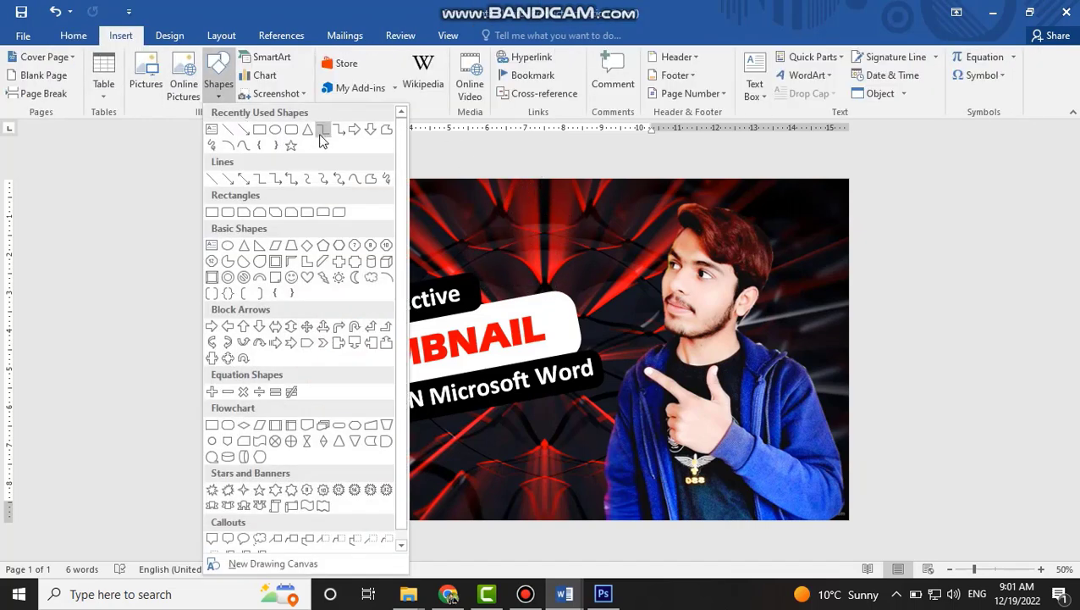
pyautogui.click(354, 179)
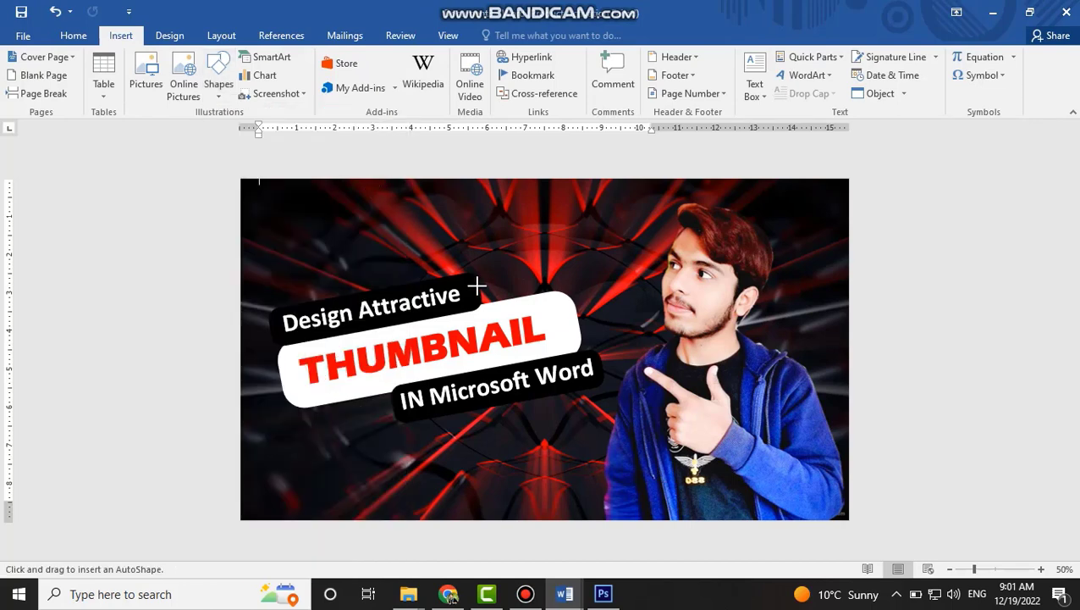
pyautogui.moveTo(535, 288); pyautogui.dragTo(484, 247)
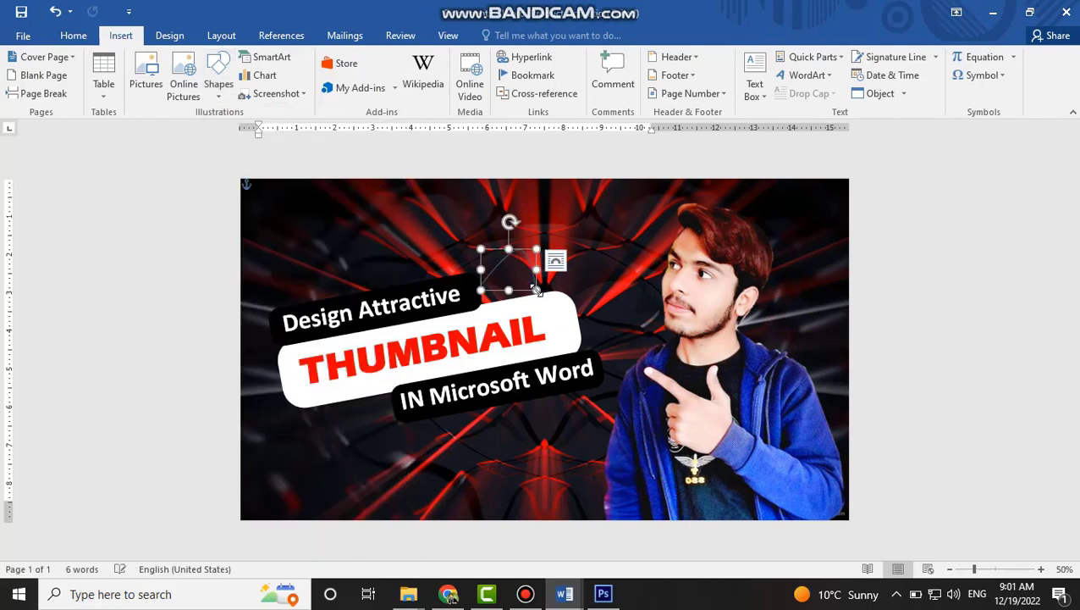
pyautogui.click(398, 74)
pyautogui.moveTo(395, 293)
pyautogui.click(548, 343)
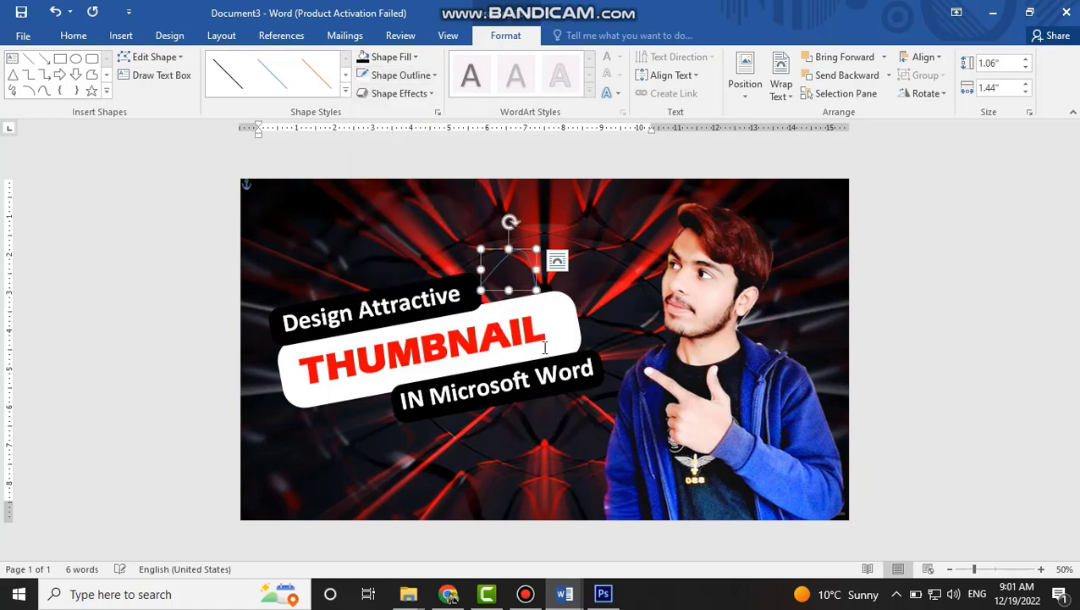
# Set the curved arrow's outline weight to 6 pt and its color to white.
pyautogui.click(398, 75)
pyautogui.moveTo(394, 274)
pyautogui.moveTo(465, 254)
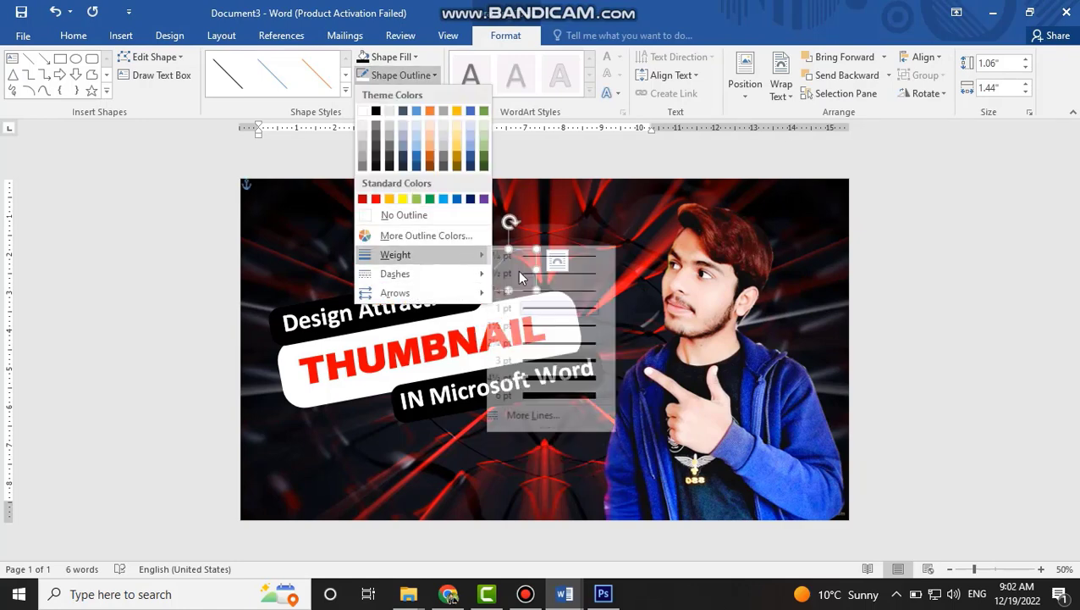
pyautogui.click(525, 395)
pyautogui.click(427, 77)
pyautogui.click(363, 113)
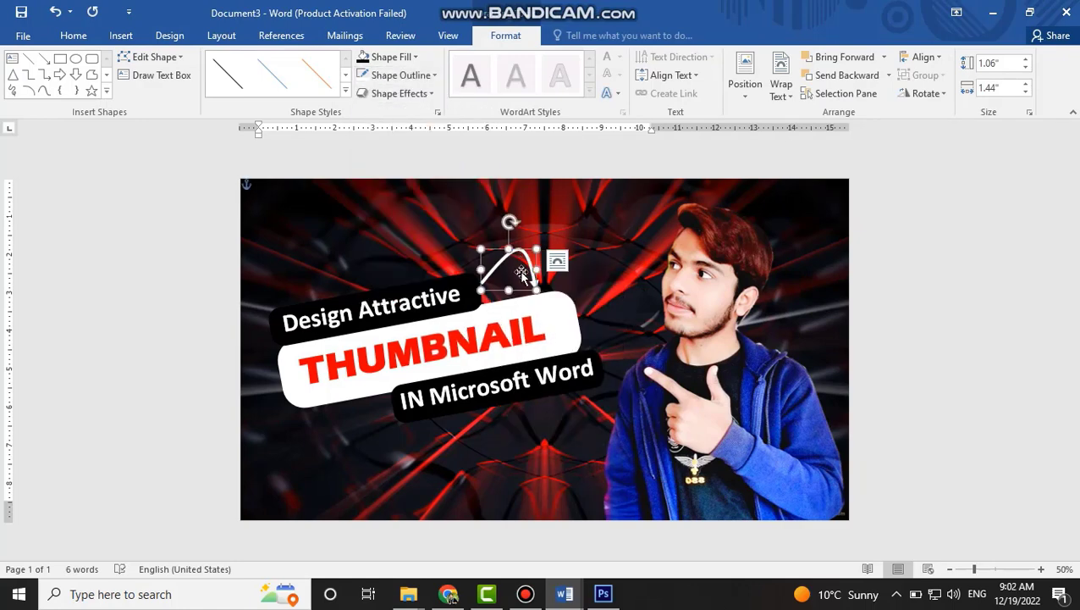
# Increase the curved arrow's line width beyond 6 pt using a custom line width.
pyautogui.click(398, 74)
pyautogui.moveTo(460, 273)
pyautogui.moveTo(441, 255)
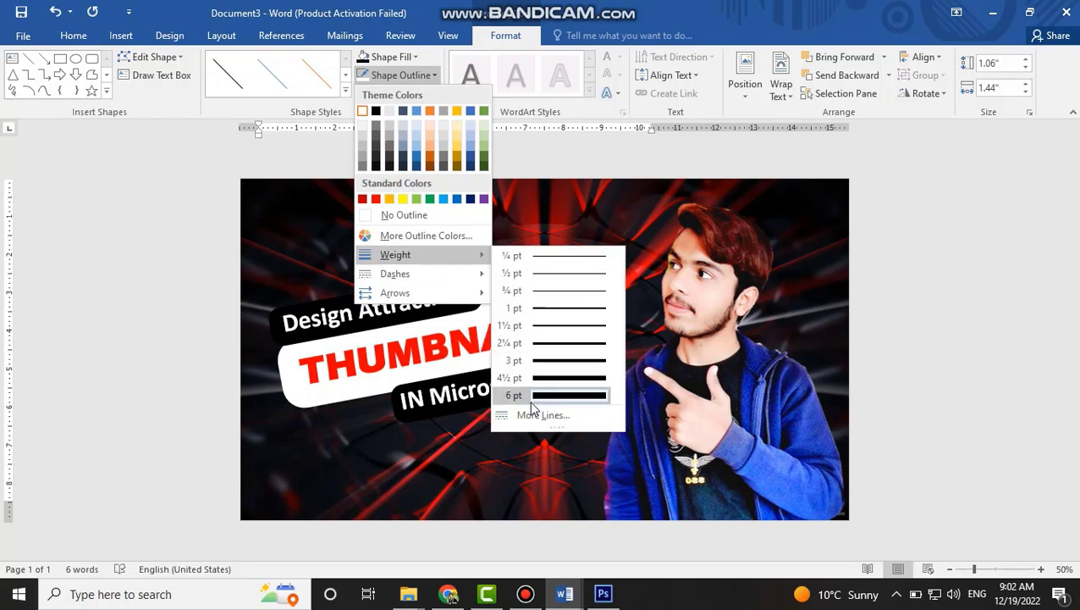
pyautogui.click(538, 415)
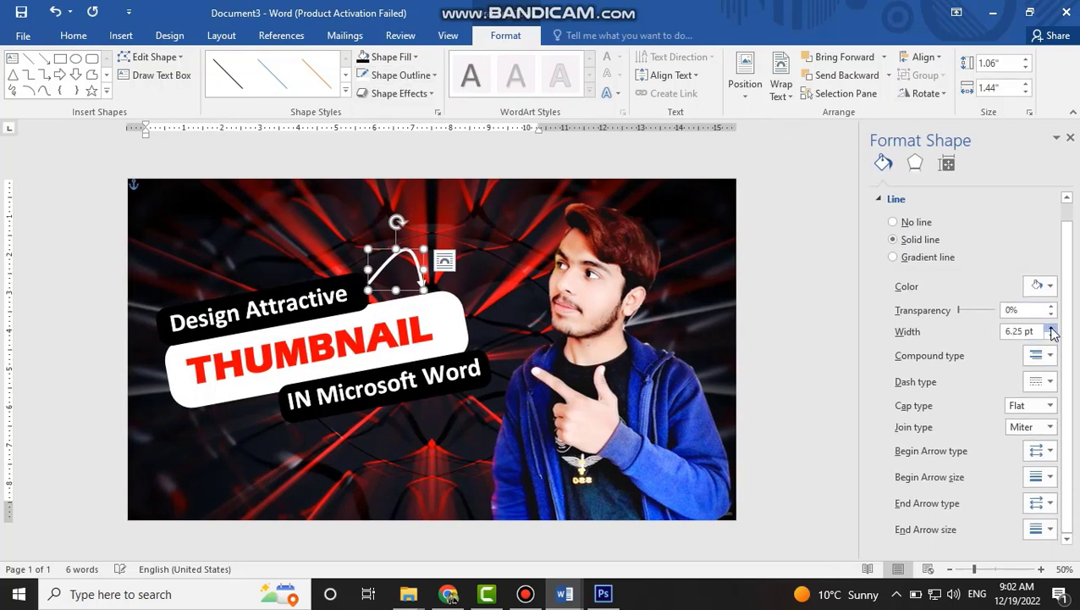
pyautogui.click(1070, 138)
# Duplicate the curved arrow, rotate the copy and place it below the white shape, pointing up from the lower black shape.
pyautogui.moveTo(534, 267); pyautogui.dragTo(340, 506)
pyautogui.click(463, 425)
pyautogui.click(363, 436)
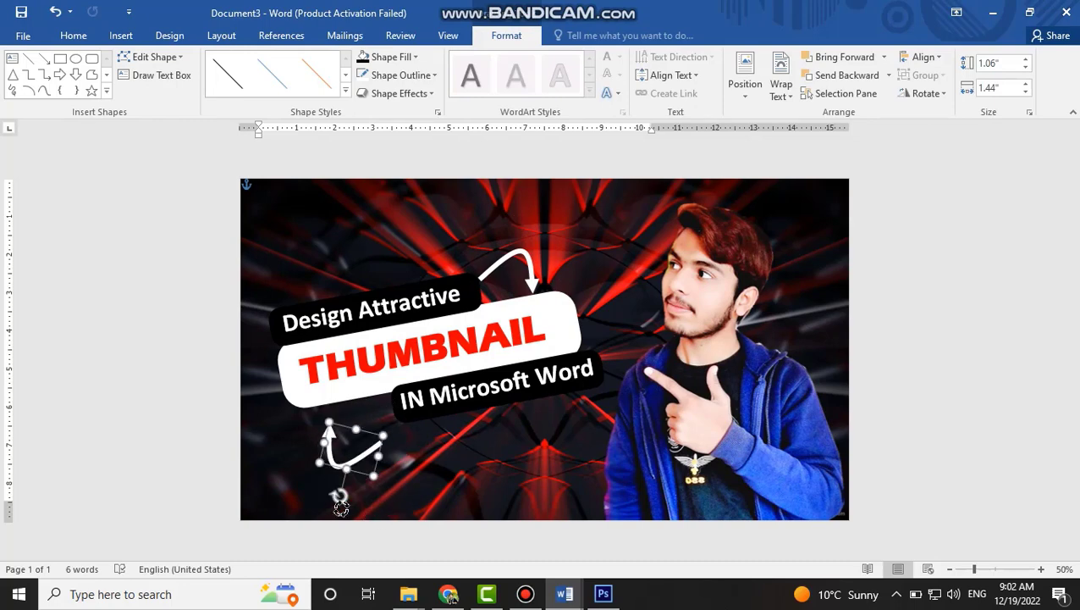
pyautogui.moveTo(361, 458); pyautogui.dragTo(374, 436)
pyautogui.click(918, 347)
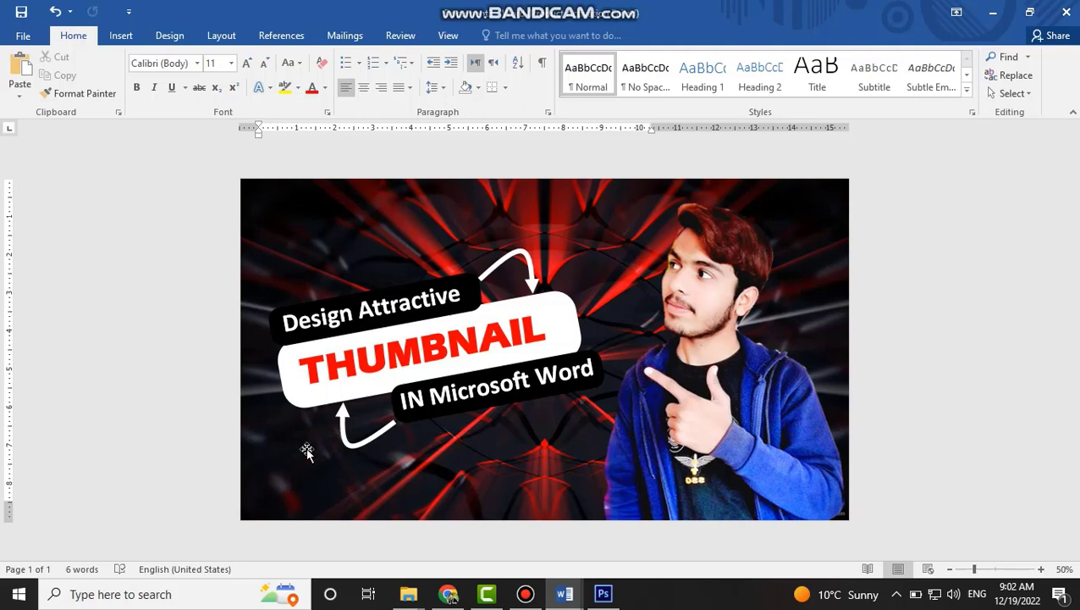
# Duplicate the Design Attractive text box to the bottom of the thumbnail and replace the copy's text with Watch Video.
pyautogui.click(122, 36)
pyautogui.click(221, 86)
pyautogui.click(616, 343)
pyautogui.click(405, 297)
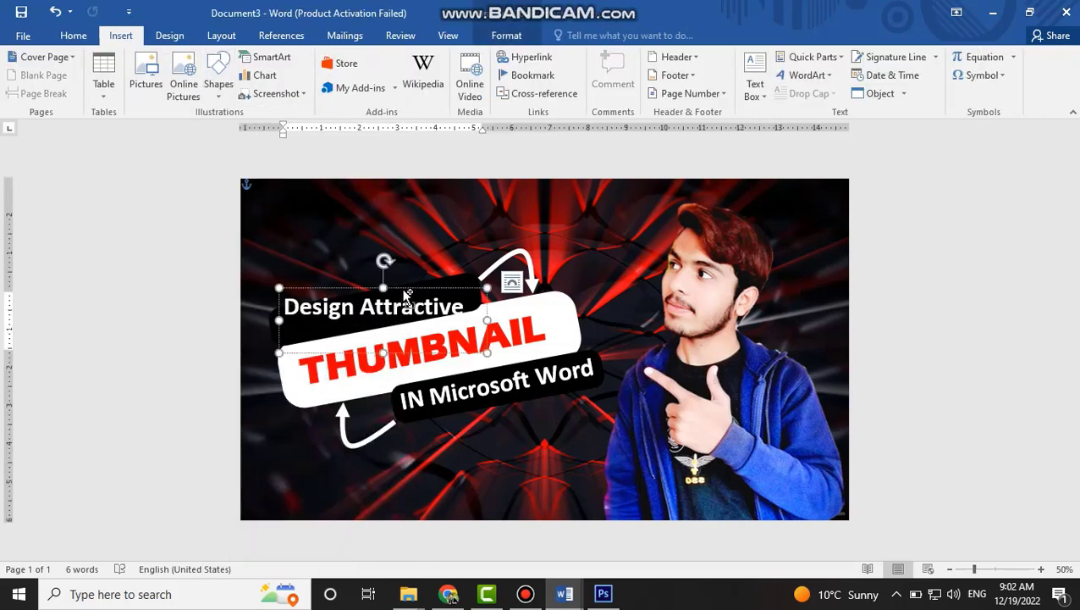
pyautogui.moveTo(408, 297); pyautogui.dragTo(425, 494)
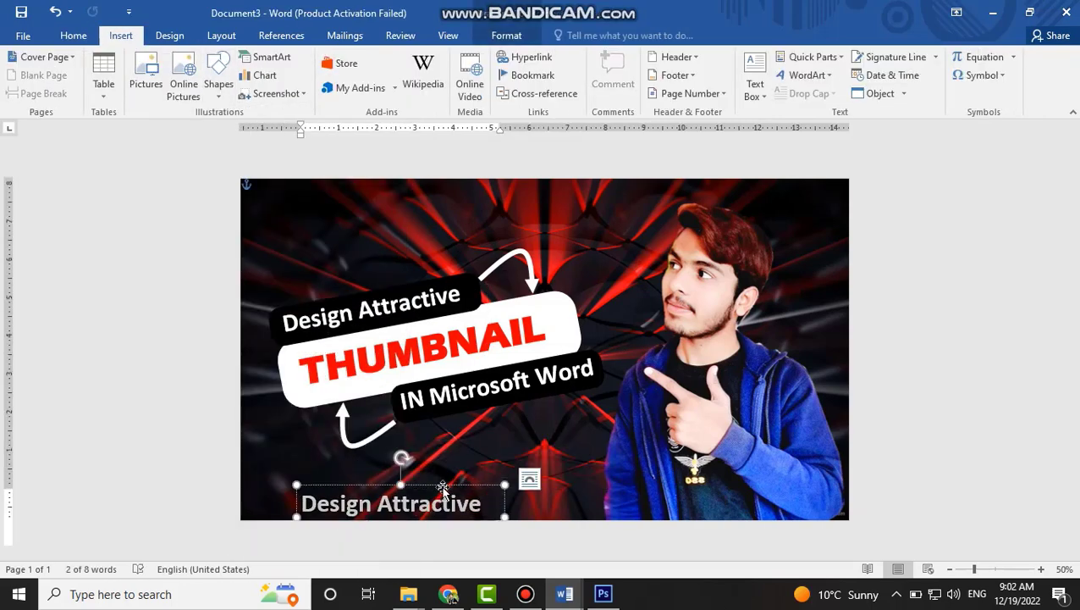
pyautogui.hotkey('ctrl', 'a')
pyautogui.write('Wat')
# Enlarge the font of the whole Watch Video text by twenty one-point increments.
pyautogui.hotkey('ctrl', 'a')
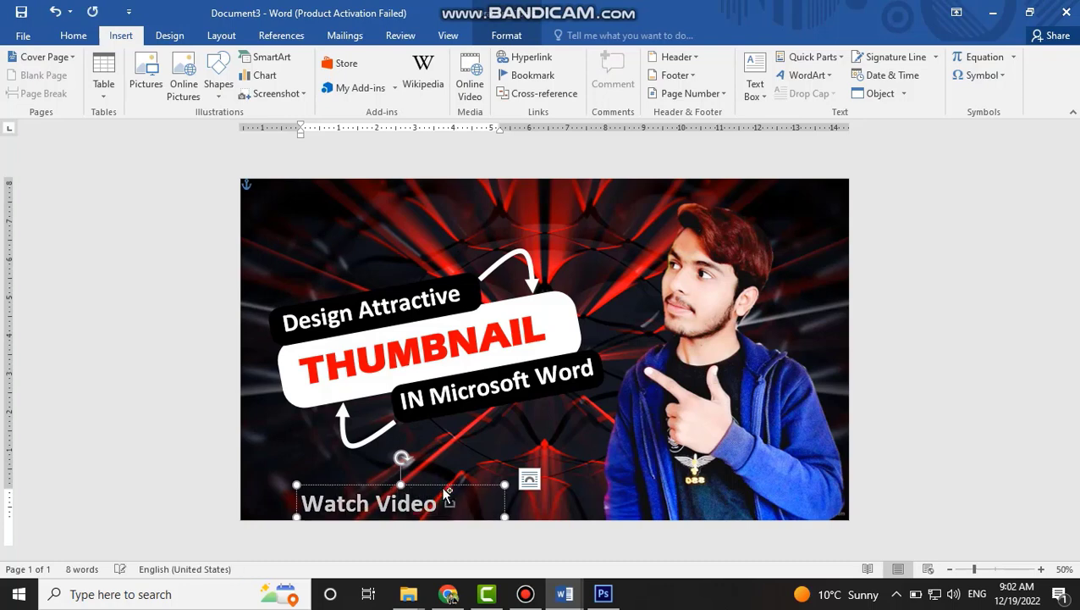
pyautogui.hotkey('ctrl', ']')
pyautogui.hotkey('ctrl', ']')
pyautogui.hotkey('ctrl', ']')
pyautogui.hotkey('ctrl', ']')
pyautogui.hotkey('ctrl', ']')
pyautogui.hotkey('ctrl', ']')
pyautogui.hotkey('ctrl', ']')
pyautogui.hotkey('ctrl', ']')
pyautogui.hotkey('ctrl', ']')
pyautogui.hotkey('ctrl', ']')
pyautogui.hotkey('ctrl', ']')
pyautogui.hotkey('ctrl', ']')
pyautogui.hotkey('ctrl', ']')
pyautogui.hotkey('ctrl', ']')
pyautogui.hotkey('ctrl', ']')
pyautogui.hotkey('ctrl', ']')
pyautogui.hotkey('ctrl', ']')
pyautogui.hotkey('ctrl', ']')
pyautogui.hotkey('ctrl', ']')
pyautogui.hotkey('ctrl', ']')
# Straighten and widen the Watch Video text box to fit on one line, then position it at the thumbnail's bottom-left corner.
pyautogui.moveTo(441, 488); pyautogui.dragTo(424, 453)
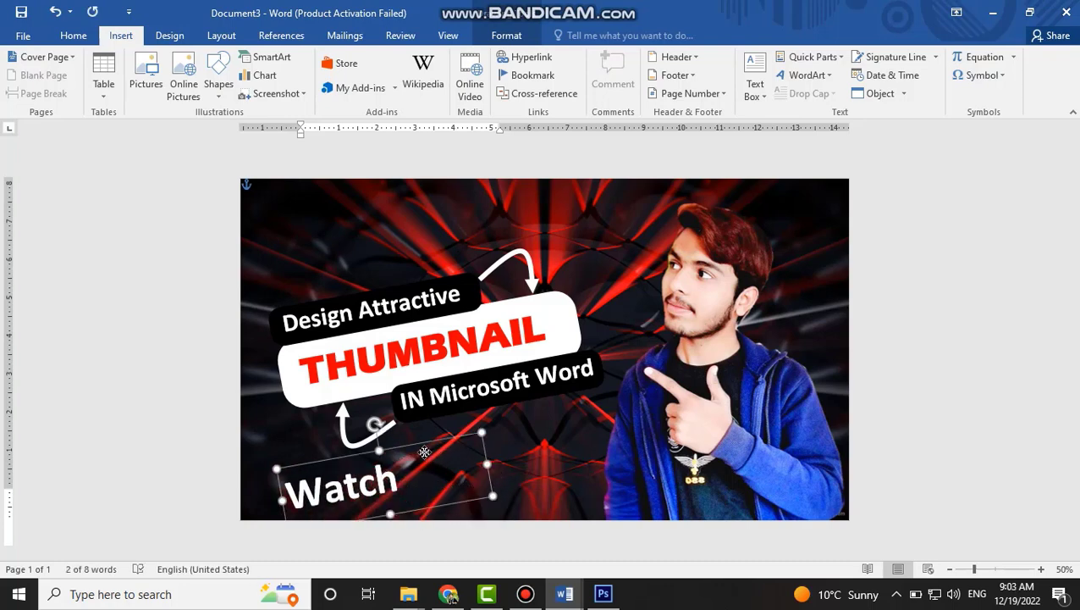
pyautogui.moveTo(374, 423); pyautogui.dragTo(387, 421)
pyautogui.moveTo(487, 480); pyautogui.dragTo(579, 479)
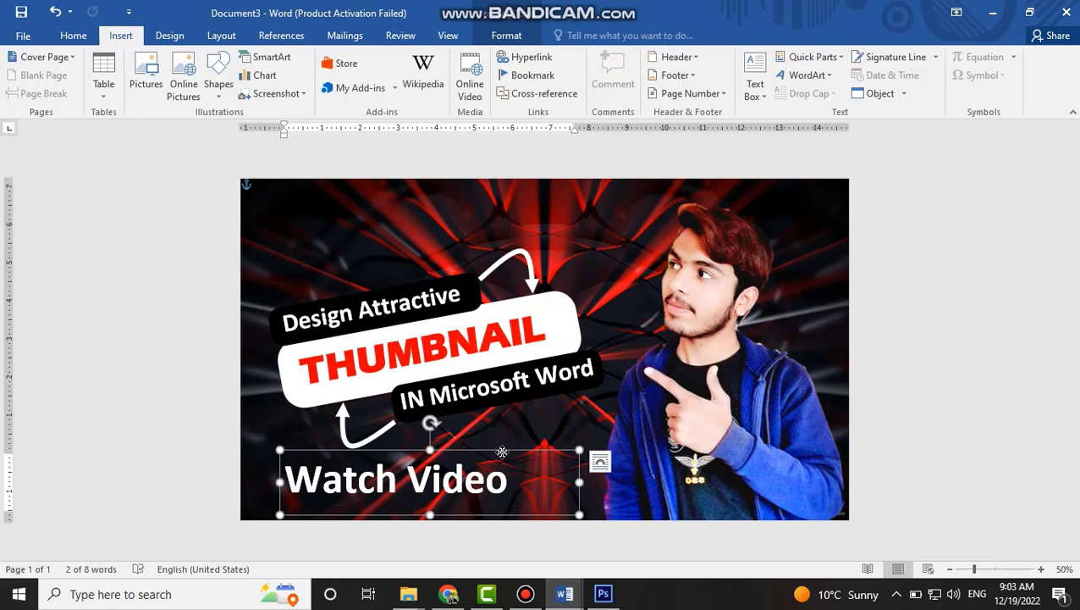
pyautogui.moveTo(502, 452); pyautogui.dragTo(481, 462)
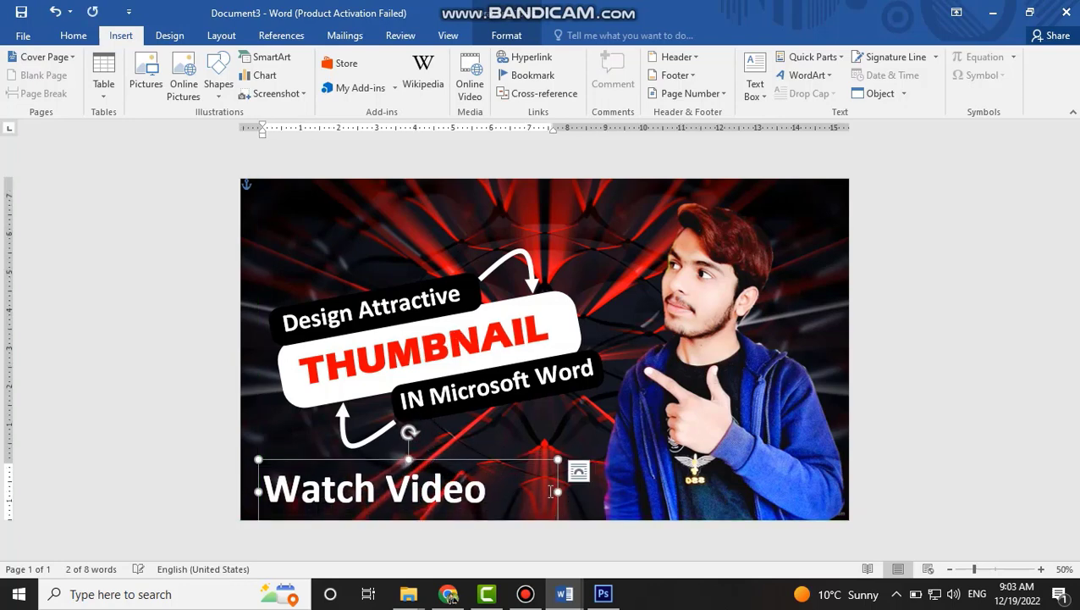
pyautogui.moveTo(558, 491); pyautogui.dragTo(538, 490)
pyautogui.click(986, 441)
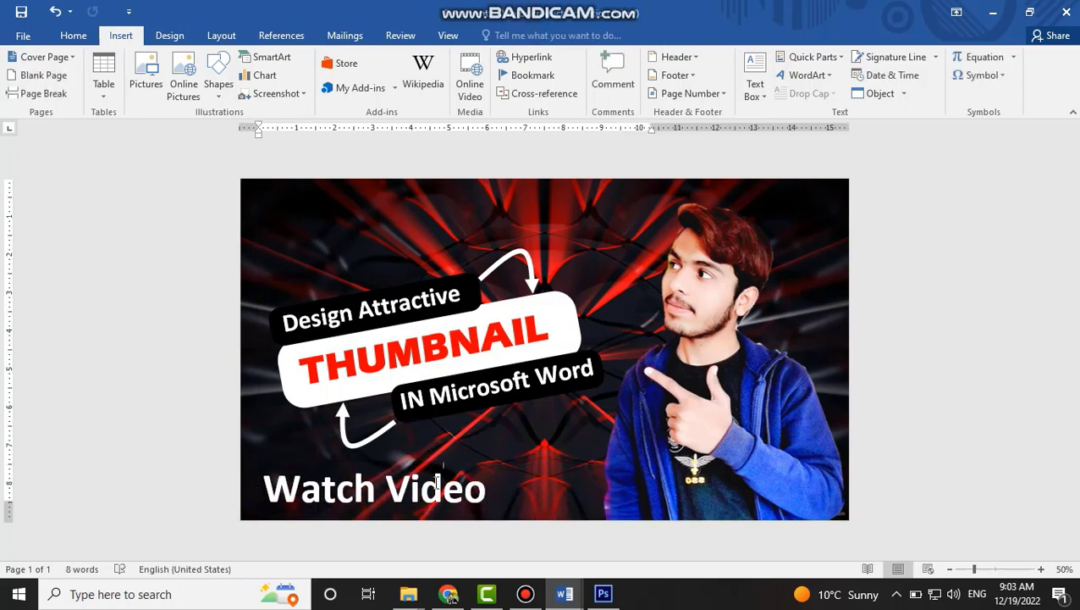
pyautogui.click(438, 481)
pyautogui.click(940, 457)
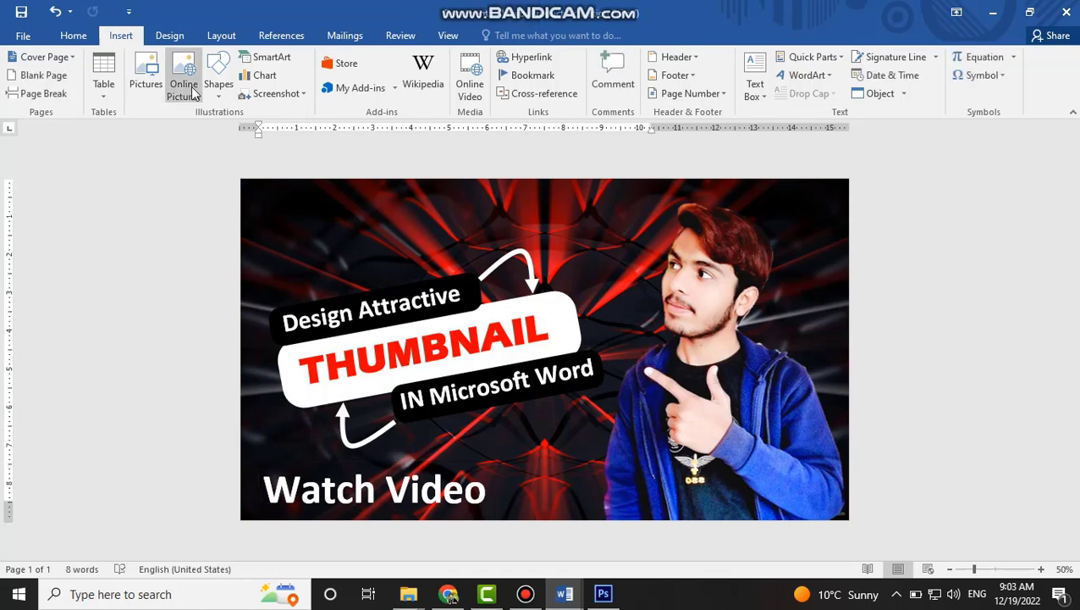
# Draw a rounded rectangle about 1.04 by 1.94 inches beside the Watch Video text.
pyautogui.click(217, 85)
pyautogui.click(262, 129)
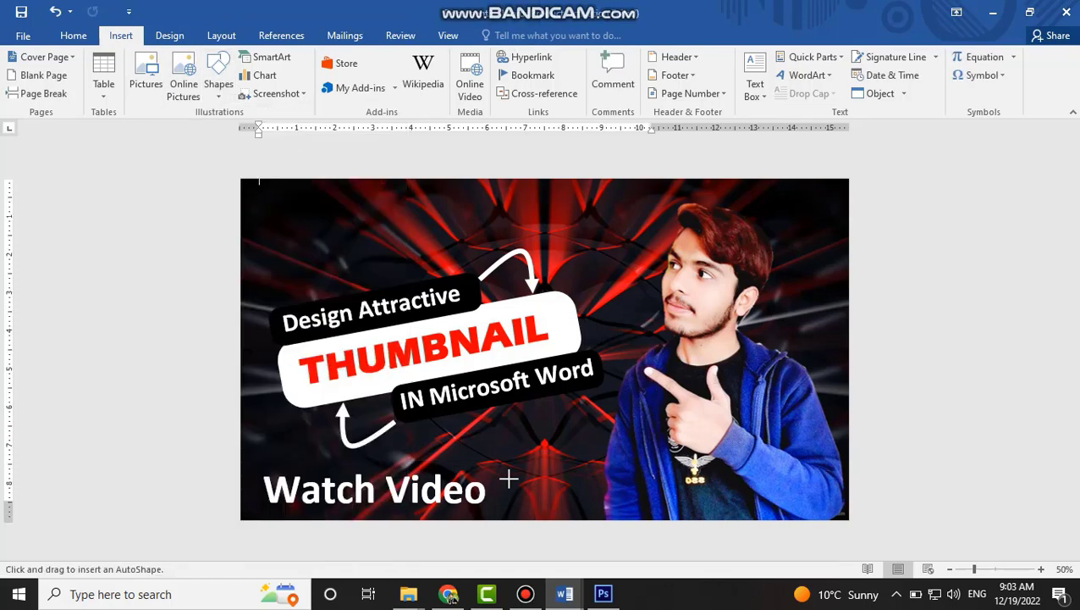
pyautogui.moveTo(499, 467); pyautogui.dragTo(573, 509)
# Fill the rounded rectangle with red, remove its outline and nudge it closer to the Watch Video text.
pyautogui.click(394, 57)
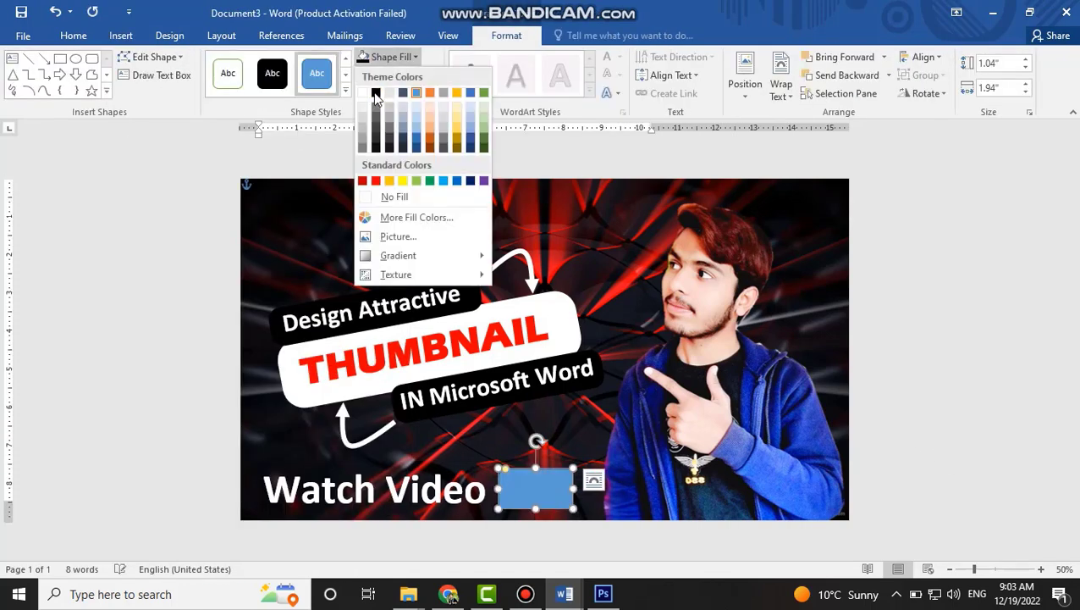
pyautogui.click(375, 181)
pyautogui.click(398, 75)
pyautogui.click(404, 215)
pyautogui.click(910, 409)
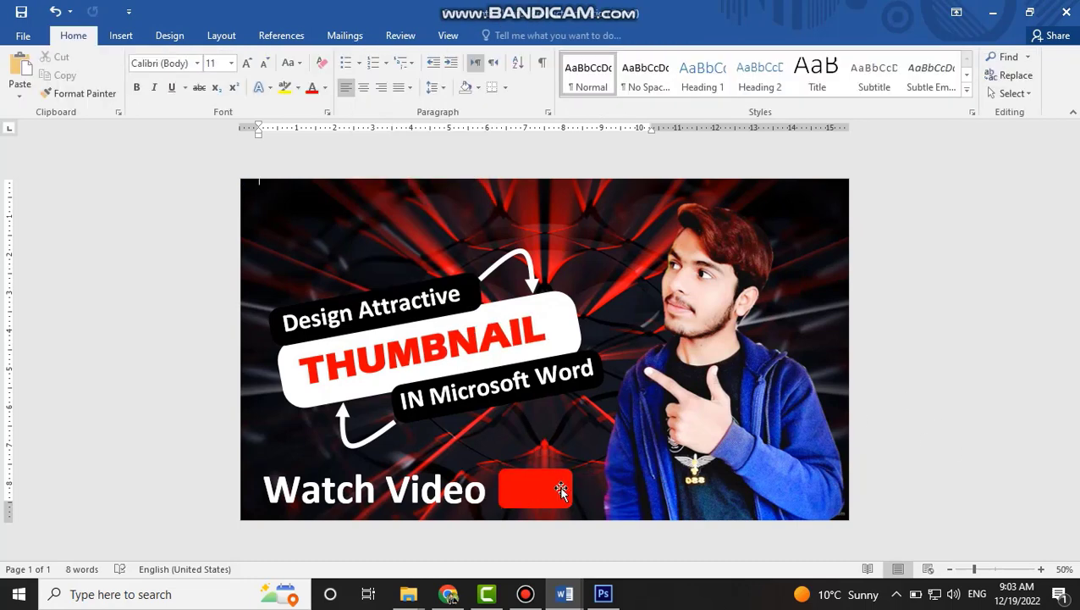
pyautogui.moveTo(561, 490); pyautogui.dragTo(558, 490)
# Draw a small triangle about 0.41 by 0.53 inches, rotate it to point right and place it on the red rectangle.
pyautogui.click(12, 74)
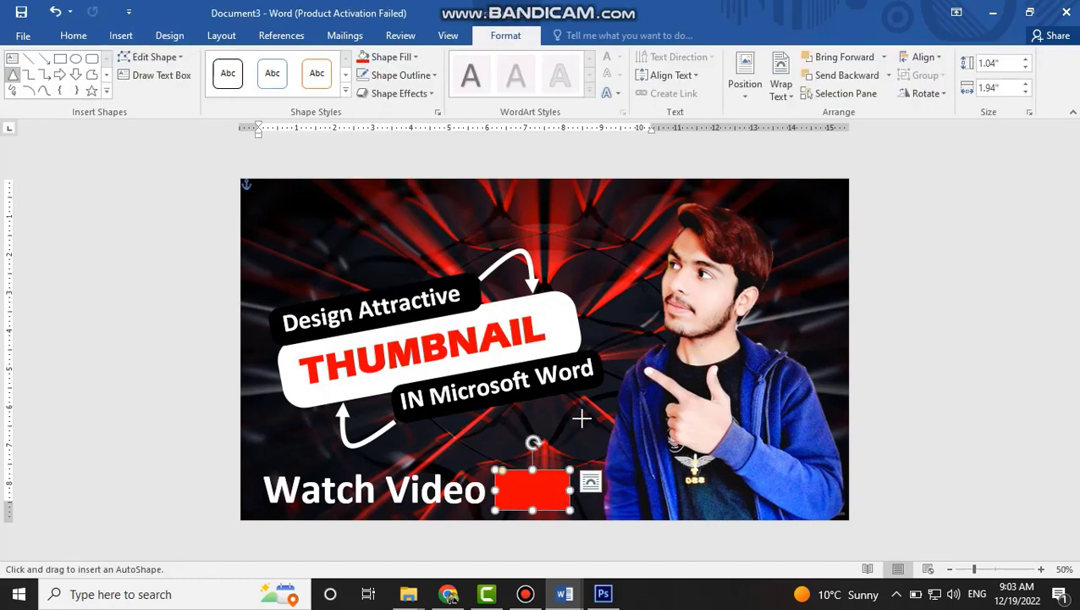
pyautogui.moveTo(581, 416); pyautogui.dragTo(613, 437)
pyautogui.moveTo(598, 383)
pyautogui.mouseDown()
pyautogui.moveTo(635, 429)
pyautogui.moveTo(547, 479)
pyautogui.mouseUp()
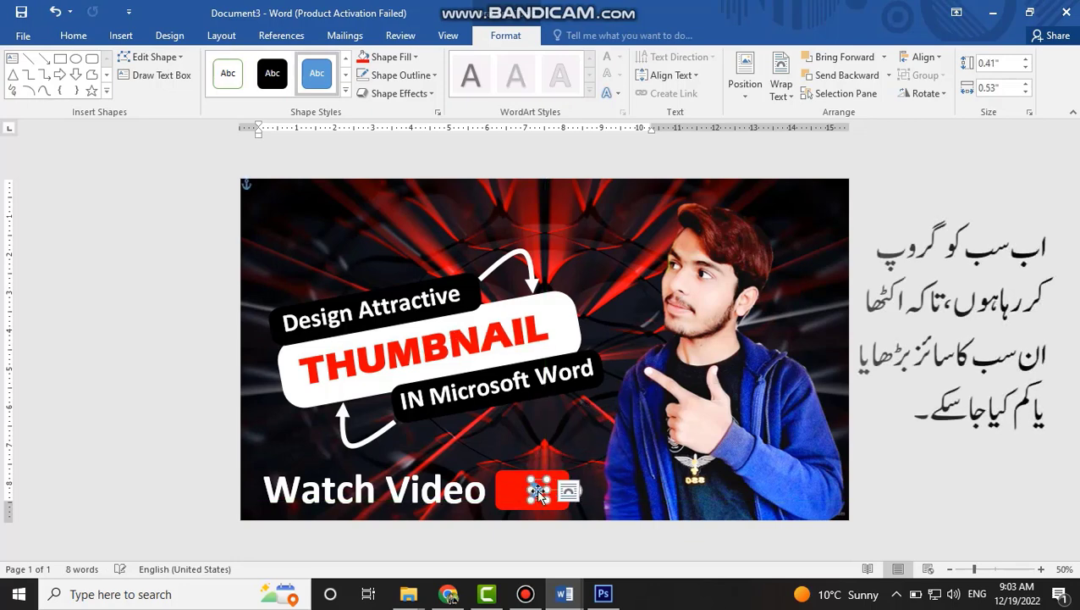
# Fill the play triangle with white and remove its outline.
pyautogui.click(385, 57)
pyautogui.click(365, 91)
pyautogui.click(392, 77)
pyautogui.click(396, 215)
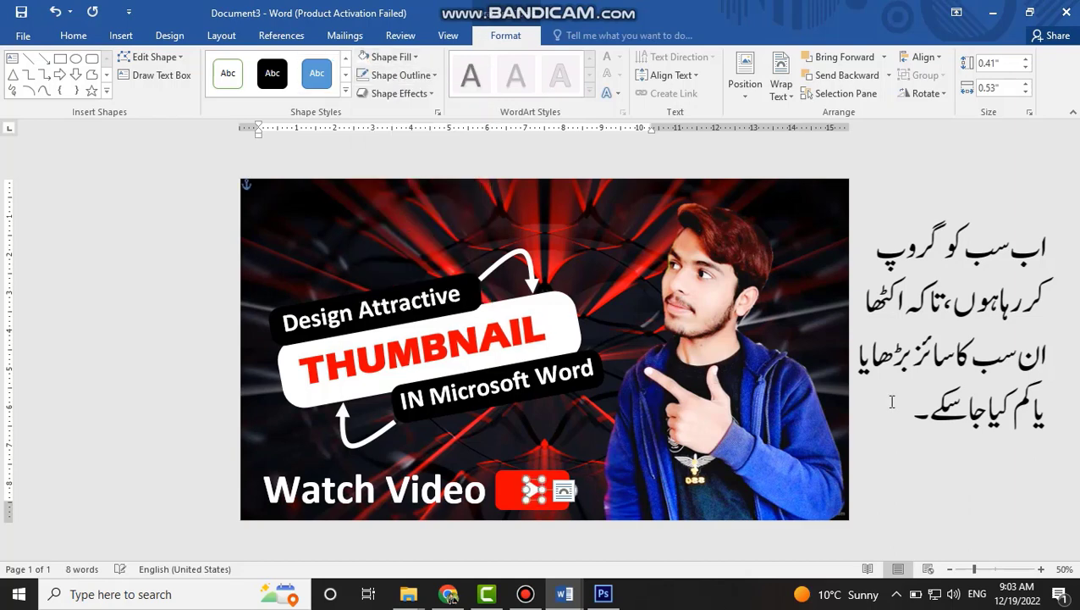
# Show the Selection Pane listing all objects of the thumbnail.
pyautogui.click(890, 402)
pyautogui.click(559, 494)
pyautogui.moveTo(570, 490); pyautogui.dragTo(512, 474)
pyautogui.click(736, 400)
pyautogui.click(401, 292)
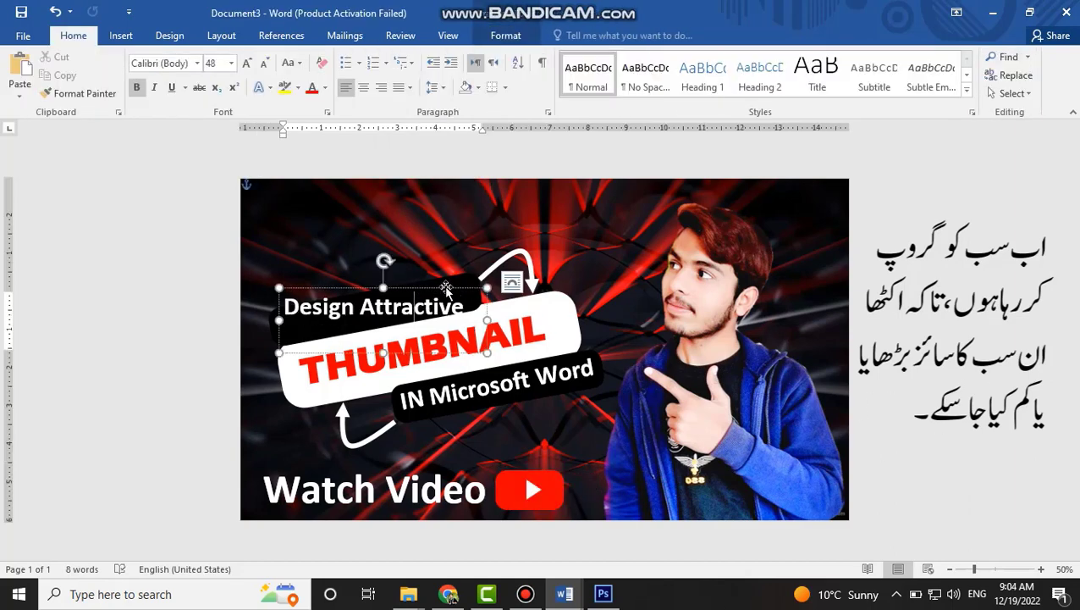
pyautogui.click(506, 34)
pyautogui.click(841, 93)
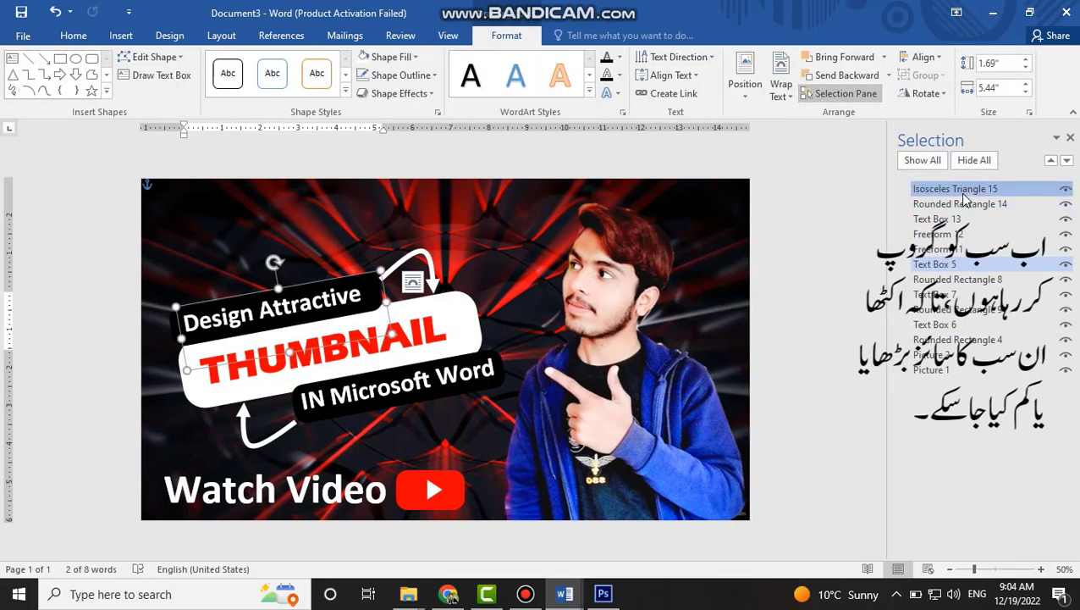
# Group both curved arrows, the three title text boxes and their three rounded rectangles into one object.
pyautogui.click(960, 204)
pyautogui.click(947, 219)
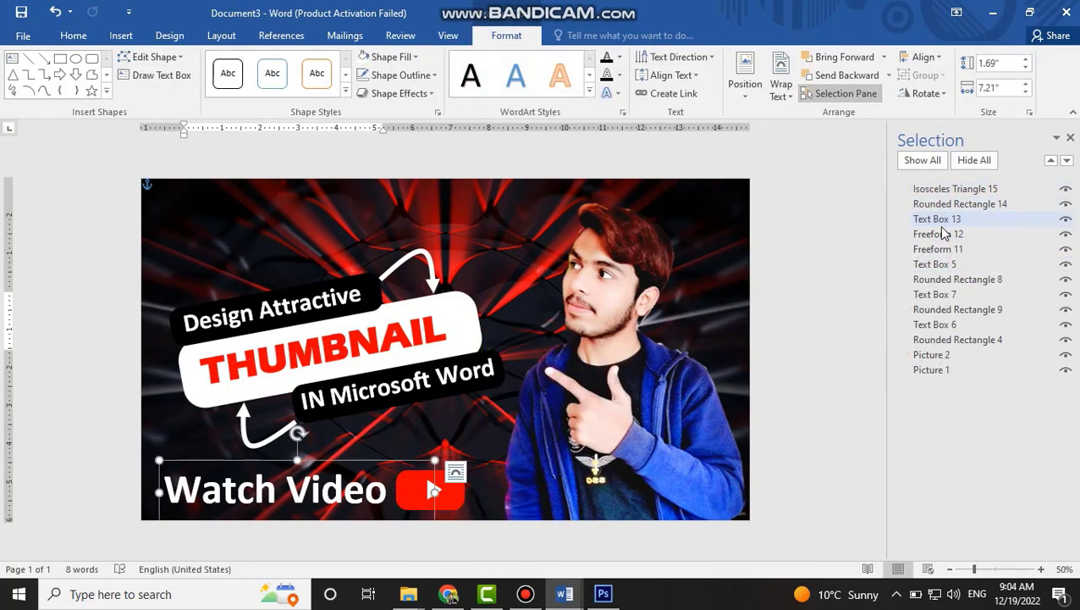
pyautogui.click(943, 235)
pyautogui.keyDown('ctrl'); pyautogui.click(938, 249); pyautogui.keyUp('ctrl')
pyautogui.keyDown('ctrl'); pyautogui.click(934, 264); pyautogui.keyUp('ctrl')
pyautogui.keyDown('ctrl'); pyautogui.click(940, 280); pyautogui.keyUp('ctrl')
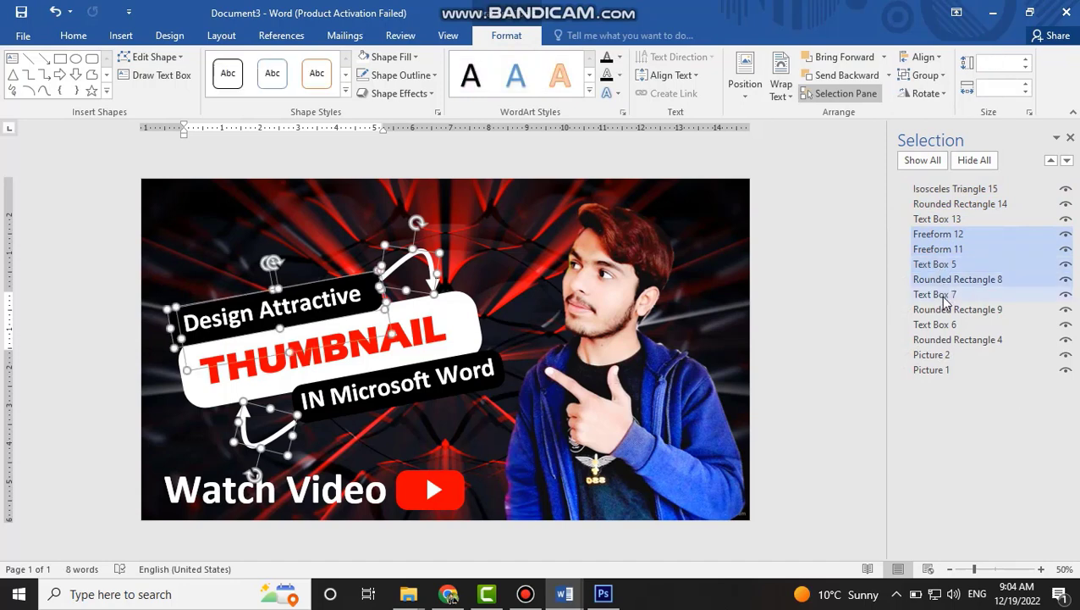
pyautogui.keyDown('ctrl'); pyautogui.click(935, 295); pyautogui.keyUp('ctrl')
pyautogui.keyDown('ctrl'); pyautogui.click(939, 310); pyautogui.keyUp('ctrl')
pyautogui.keyDown('ctrl'); pyautogui.click(935, 326); pyautogui.keyUp('ctrl')
pyautogui.keyDown('ctrl'); pyautogui.click(940, 339); pyautogui.keyUp('ctrl')
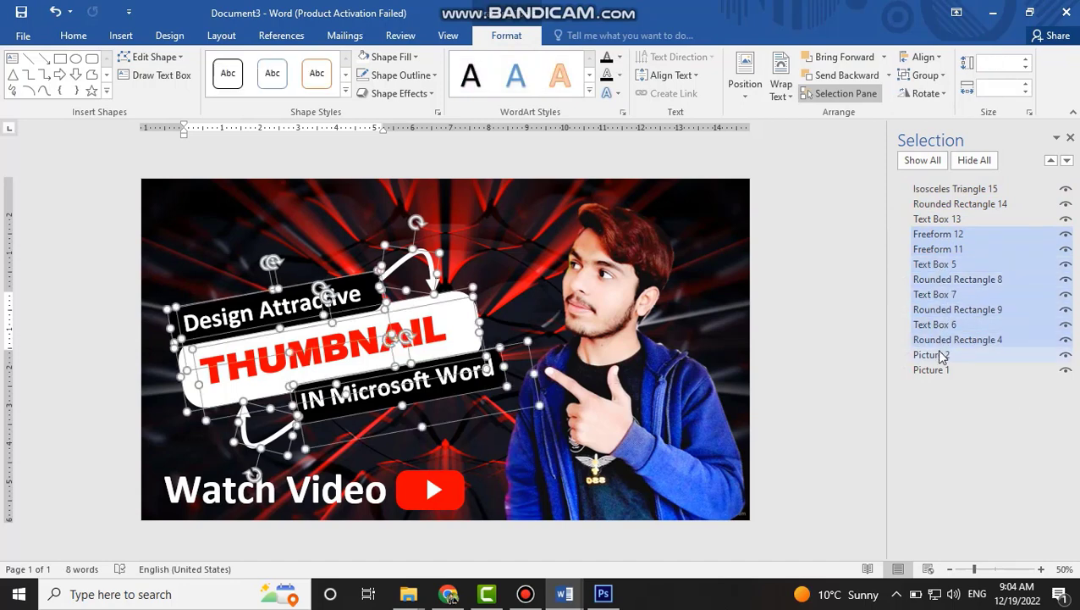
pyautogui.click(926, 75)
pyautogui.click(936, 95)
# Shift the grouped title artwork up and left, enlarge it slightly and hide the Selection Pane.
pyautogui.moveTo(163, 243); pyautogui.dragTo(135, 222)
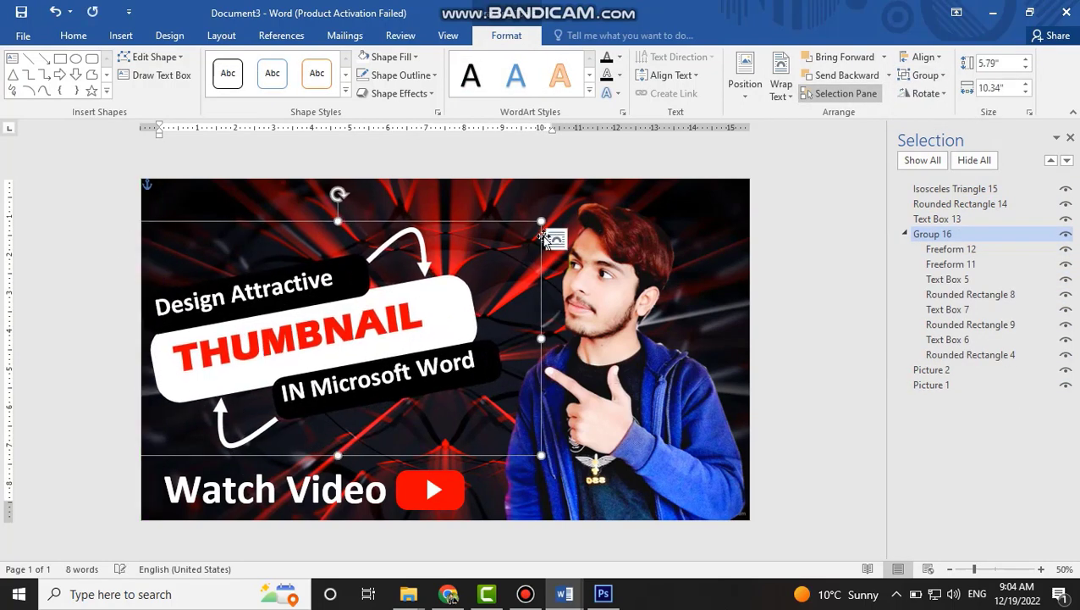
pyautogui.moveTo(542, 222); pyautogui.dragTo(559, 207)
pyautogui.click(341, 263)
pyautogui.moveTo(317, 207)
pyautogui.mouseDown()
pyautogui.moveTo(327, 204)
pyautogui.moveTo(327, 215)
pyautogui.mouseUp()
pyautogui.click(810, 242)
pyautogui.click(1070, 138)
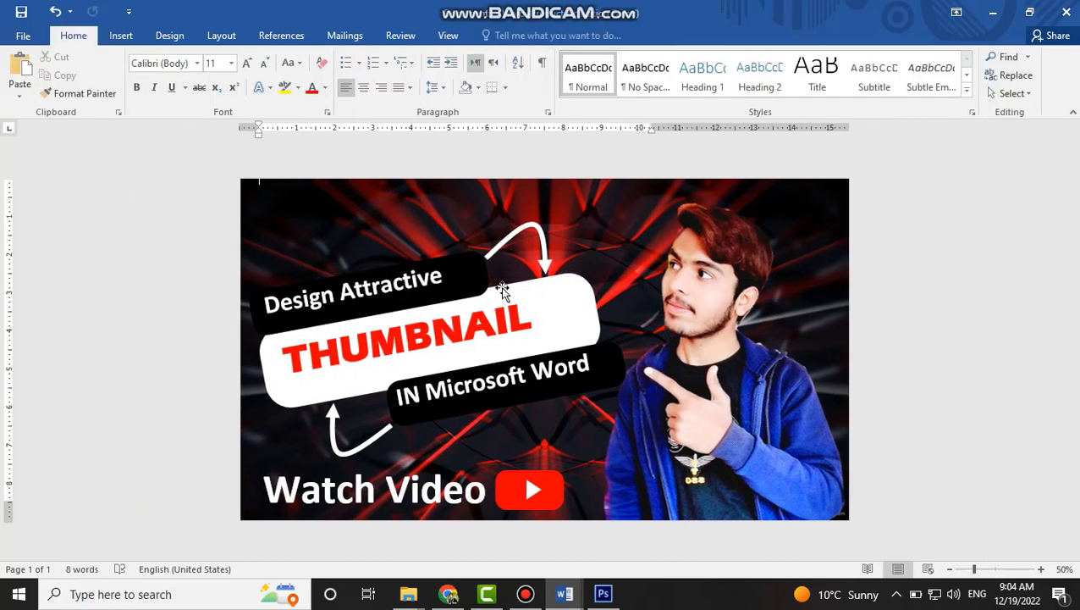
# Save the document to the Desktop as a Word document named "thumbnail design".
pyautogui.click(20, 37)
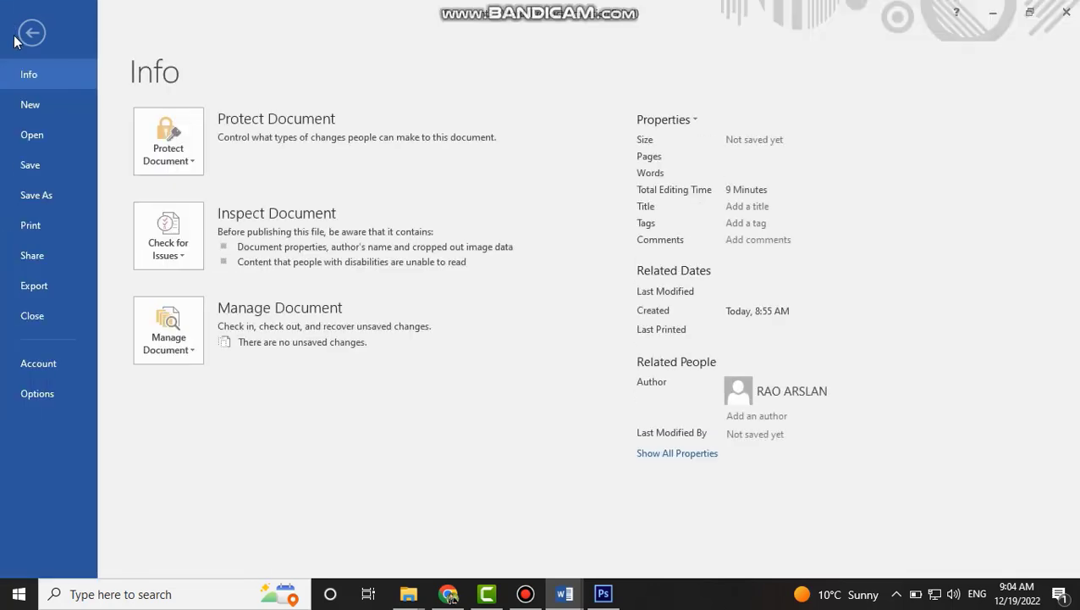
pyautogui.click(46, 194)
pyautogui.click(213, 259)
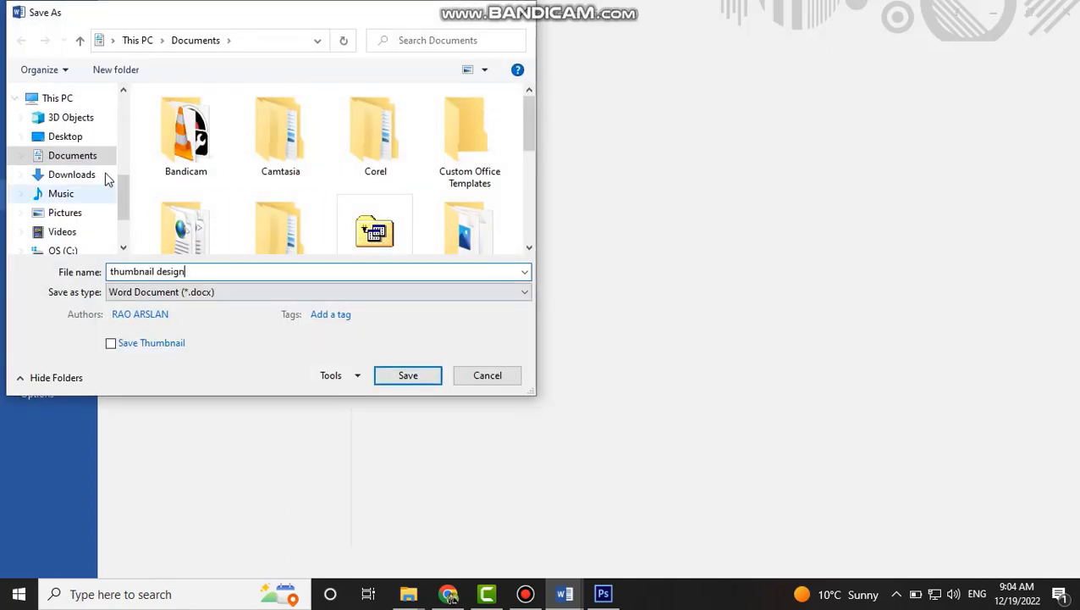
pyautogui.click(66, 136)
pyautogui.click(408, 375)
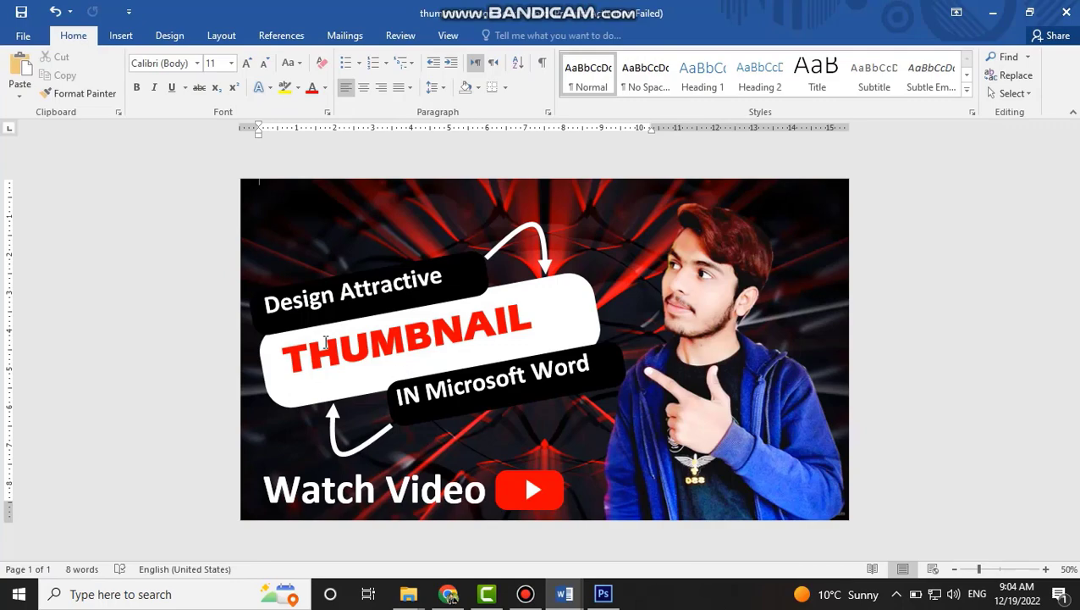
# Save a PDF copy of the thumbnail to the Desktop as "thumbnail design.pdf".
pyautogui.click(20, 36)
pyautogui.click(47, 196)
pyautogui.click(156, 259)
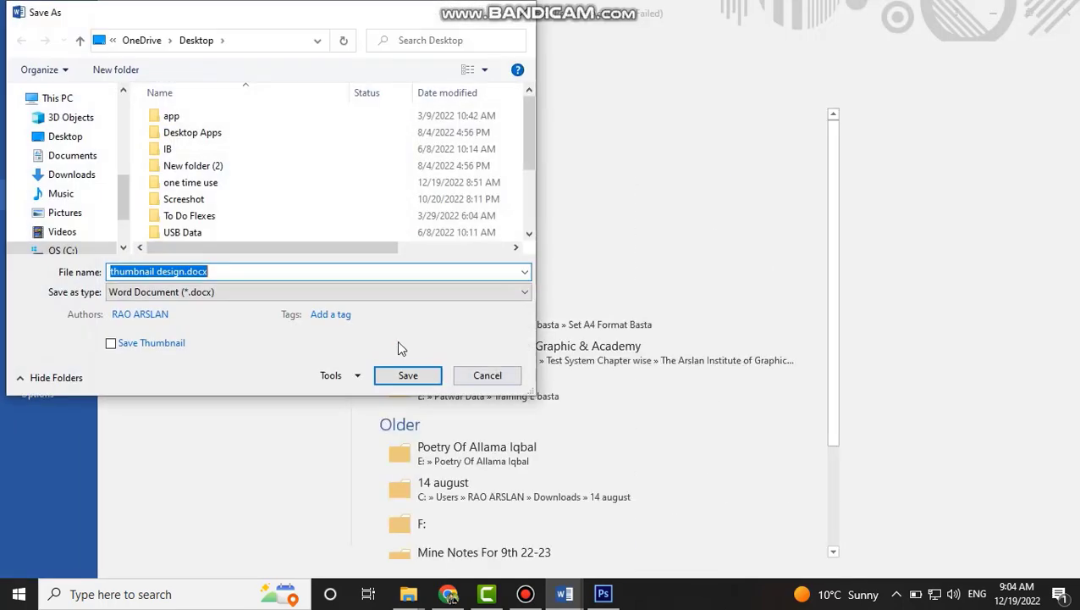
pyautogui.click(212, 291)
pyautogui.click(149, 390)
pyautogui.click(170, 291)
pyautogui.click(131, 330)
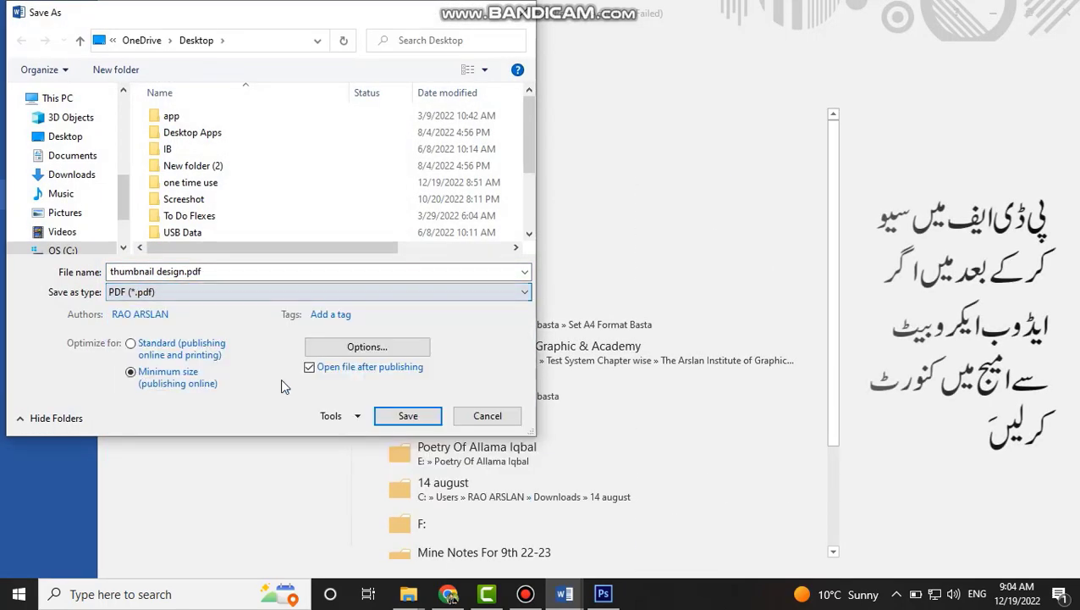
pyautogui.click(407, 416)
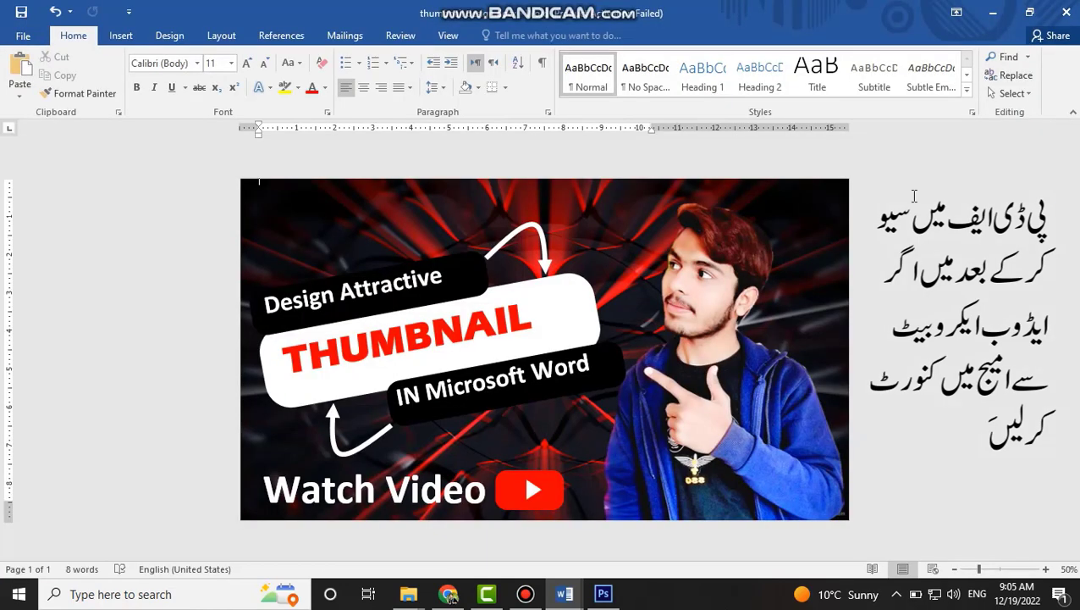
# Minimize the open windows to reach the refreshed desktop and open thumbnail design.pdf in Adobe Acrobat Pro DC.
pyautogui.click(993, 12)
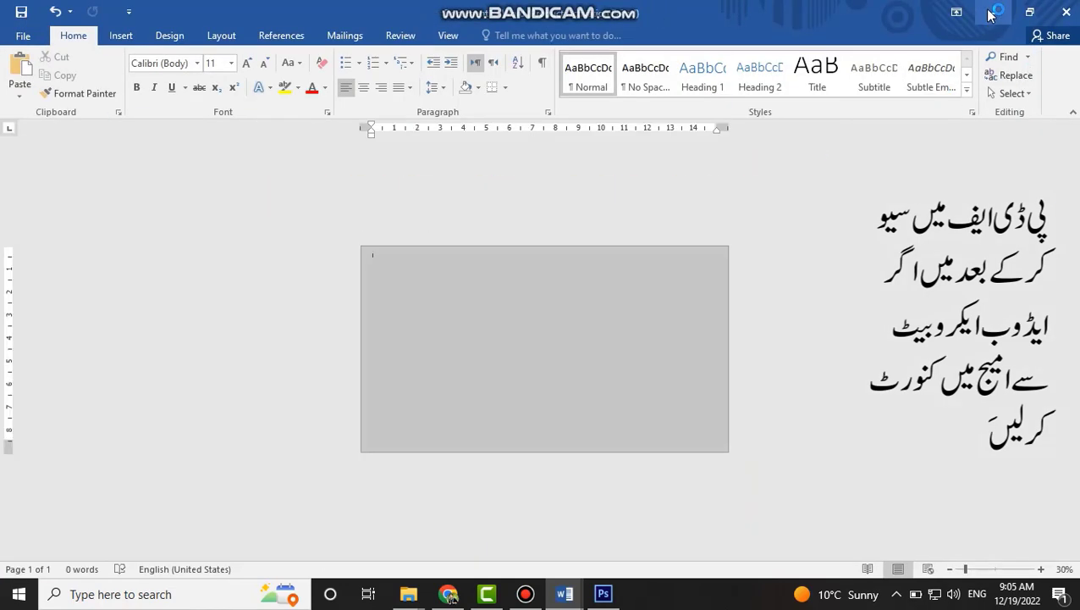
pyautogui.click(994, 11)
pyautogui.click(935, 12)
pyautogui.rightClick(690, 208)
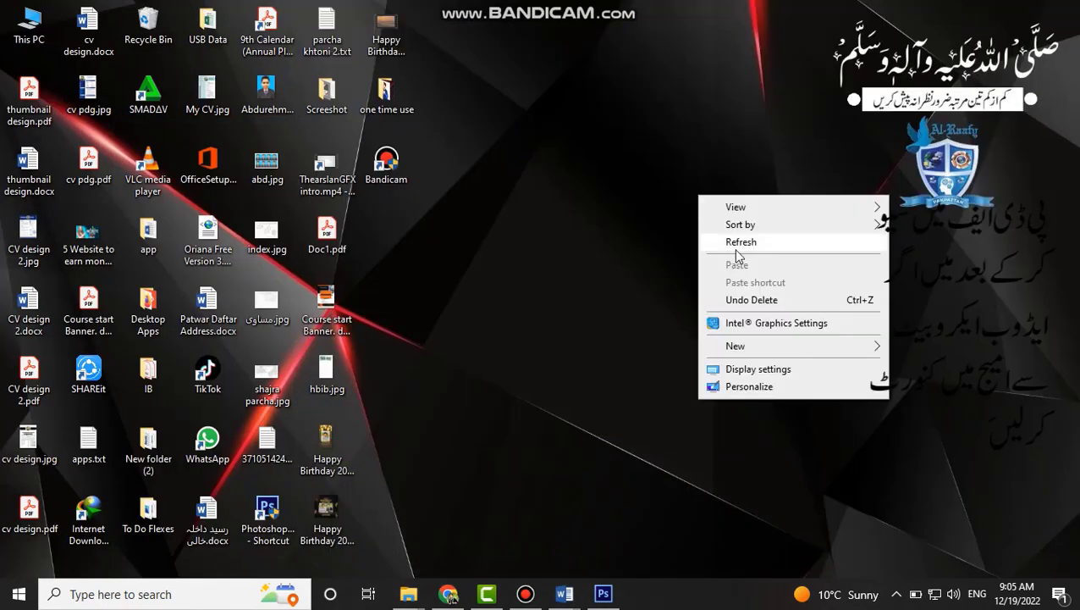
pyautogui.click(719, 241)
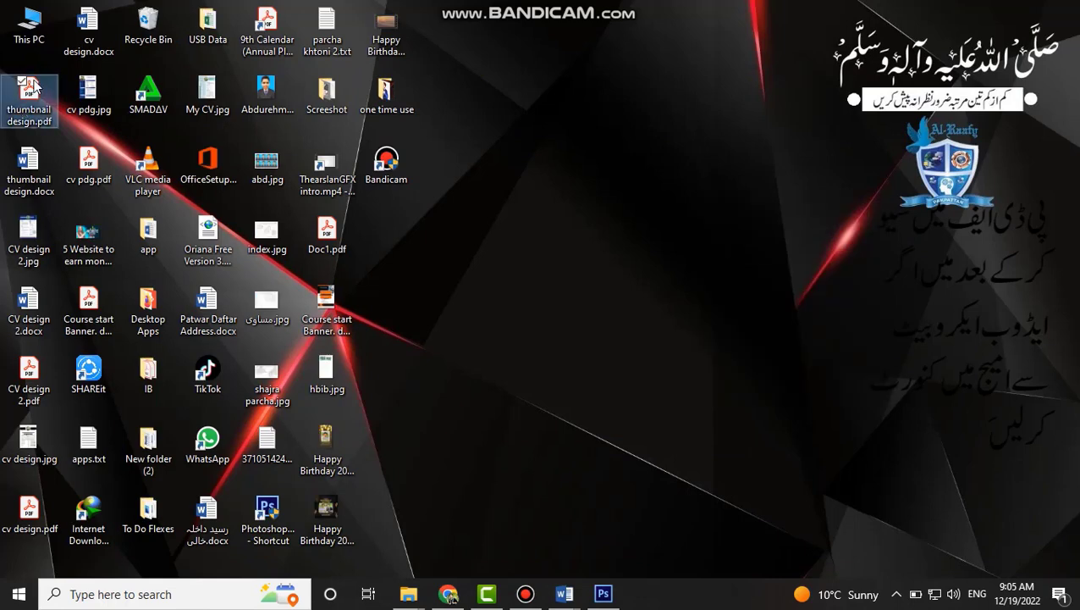
pyautogui.rightClick(772, 181)
pyautogui.click(787, 231)
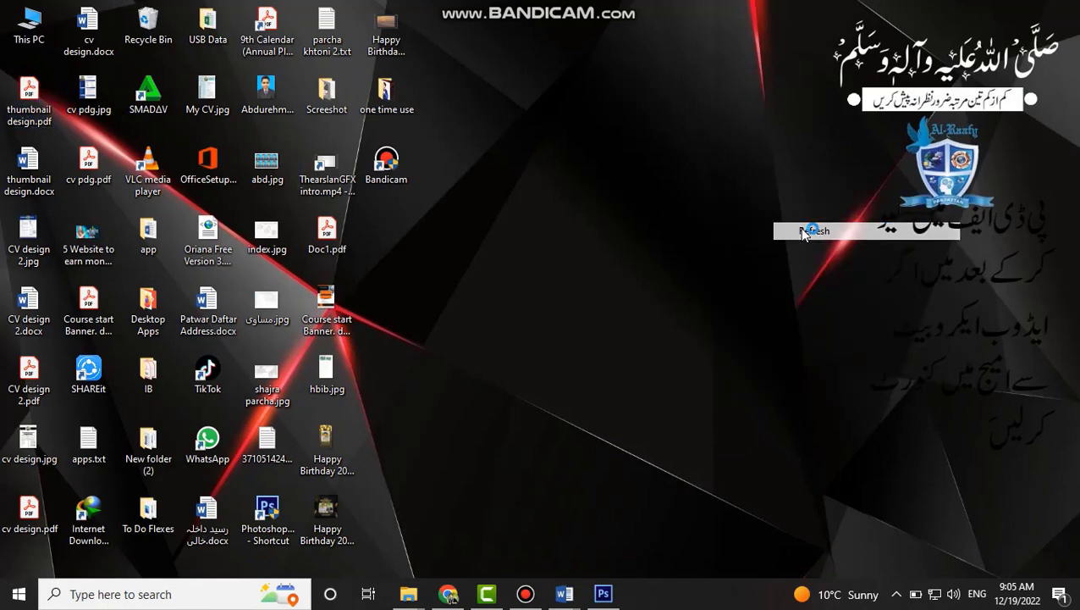
pyautogui.rightClick(731, 205)
pyautogui.click(754, 233)
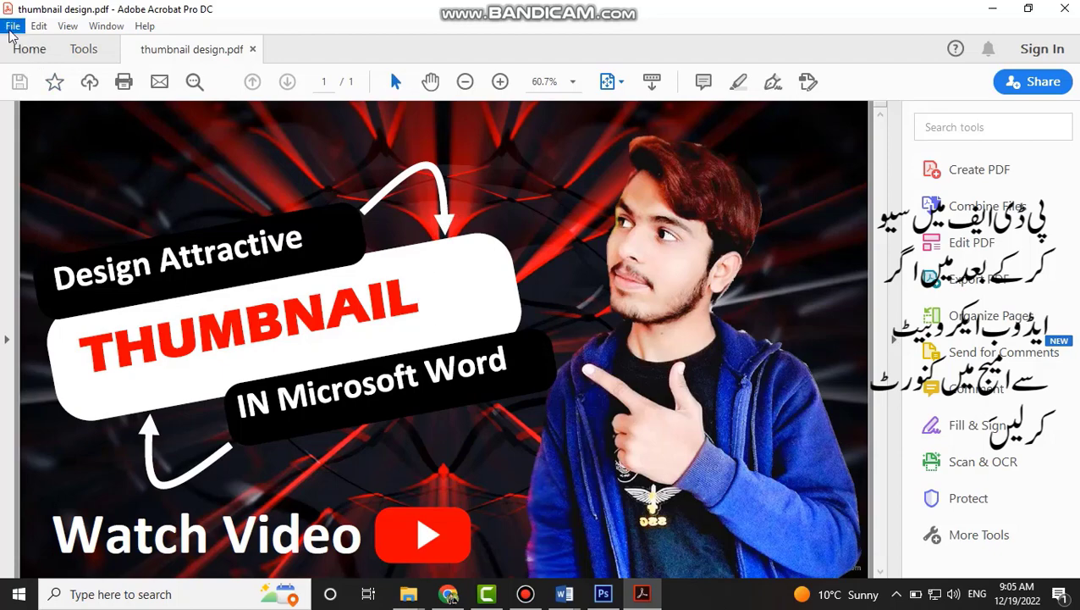
# Export the PDF as a JPEG image named "thumbnail design.jpg" to the Desktop and dismiss the welcome tour.
pyautogui.click(12, 26)
pyautogui.moveTo(229, 218)
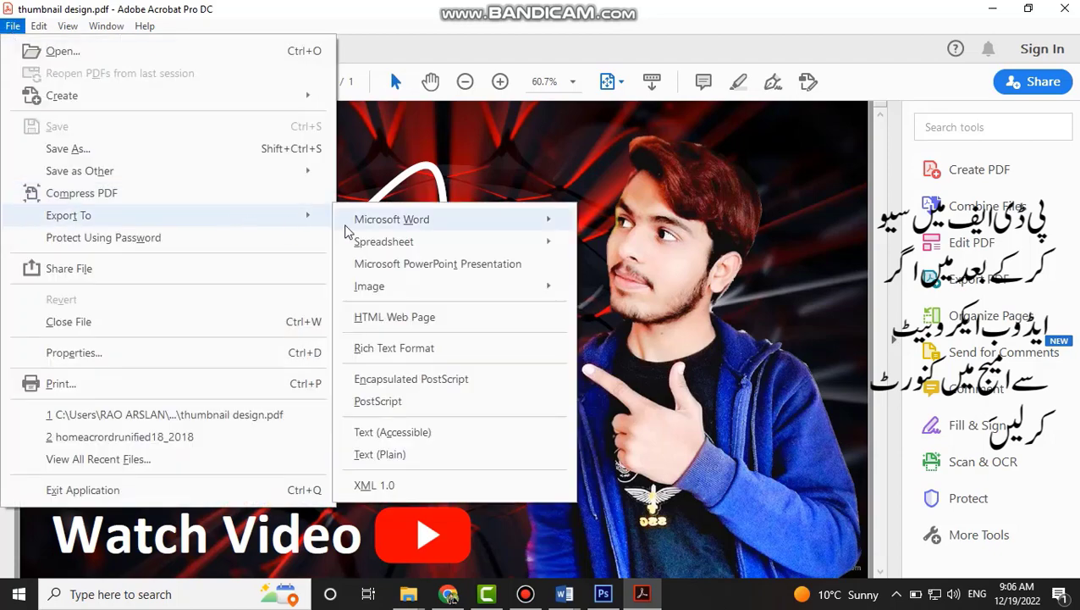
pyautogui.moveTo(542, 286)
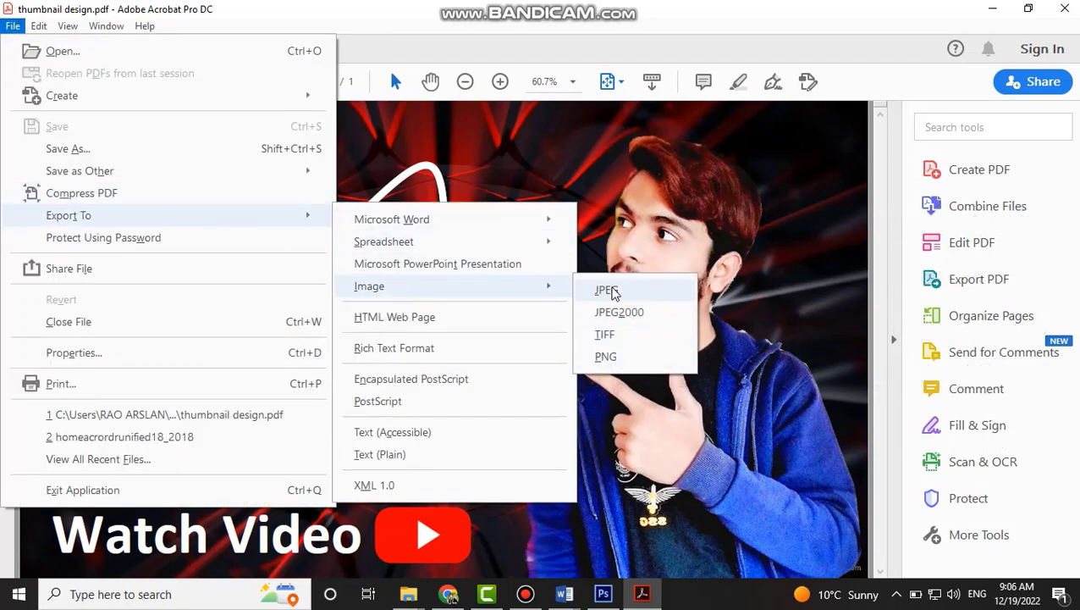
pyautogui.click(608, 291)
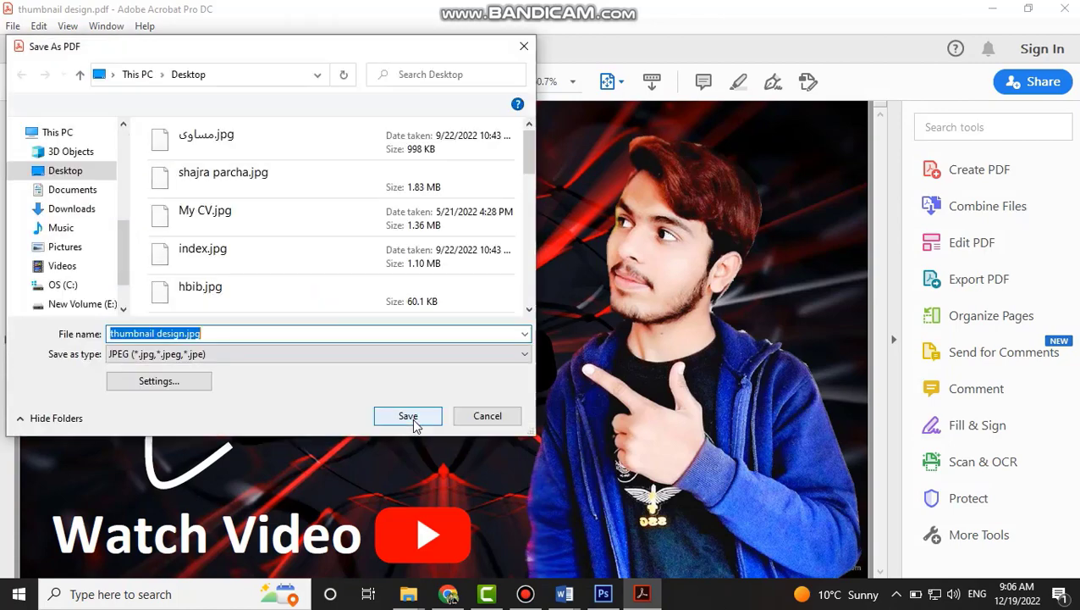
pyautogui.click(409, 416)
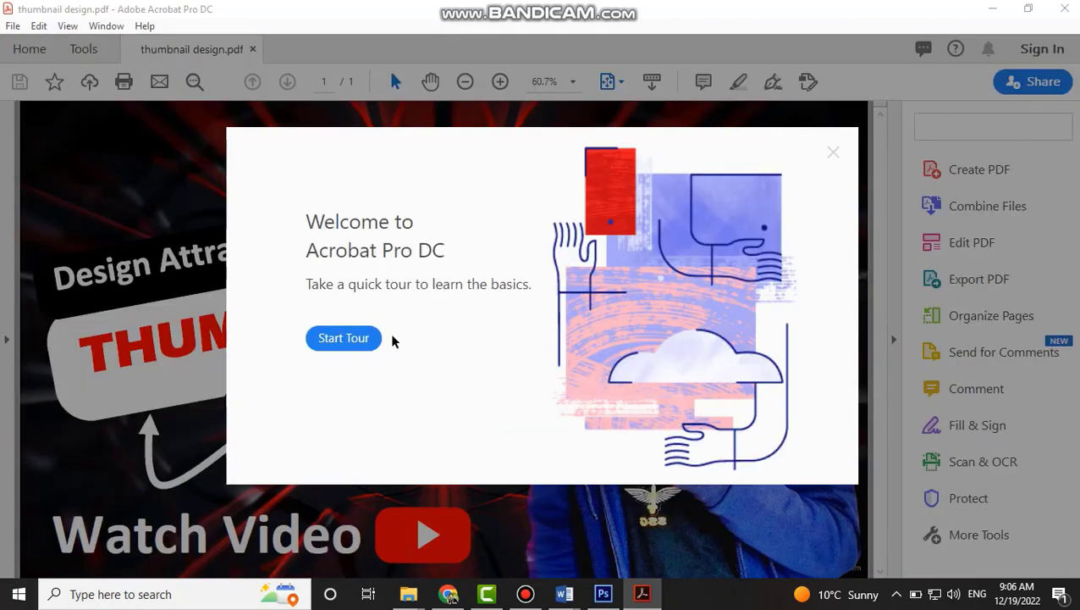
pyautogui.click(832, 153)
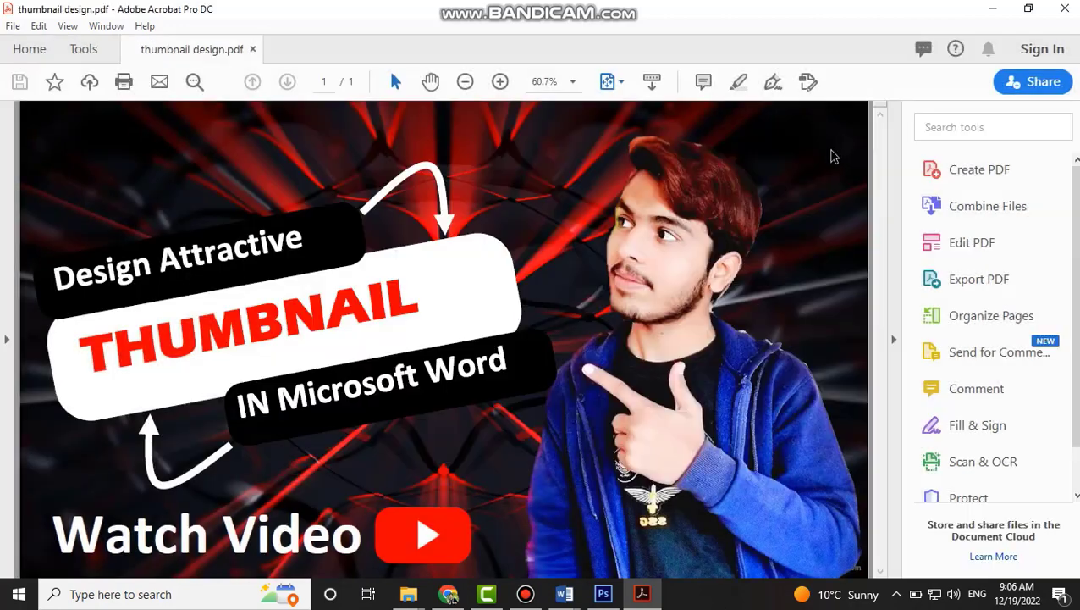
# Open thumbnail design.jpg from the desktop, inspect the exported image up close and close the viewer.
pyautogui.click(992, 8)
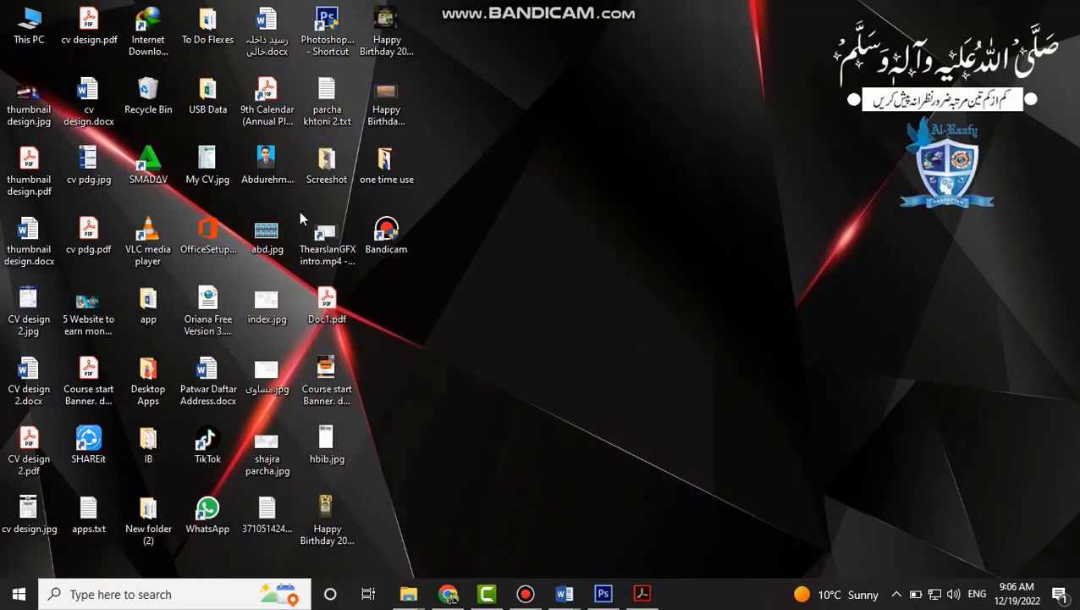
pyautogui.rightClick(432, 188)
pyautogui.click(457, 244)
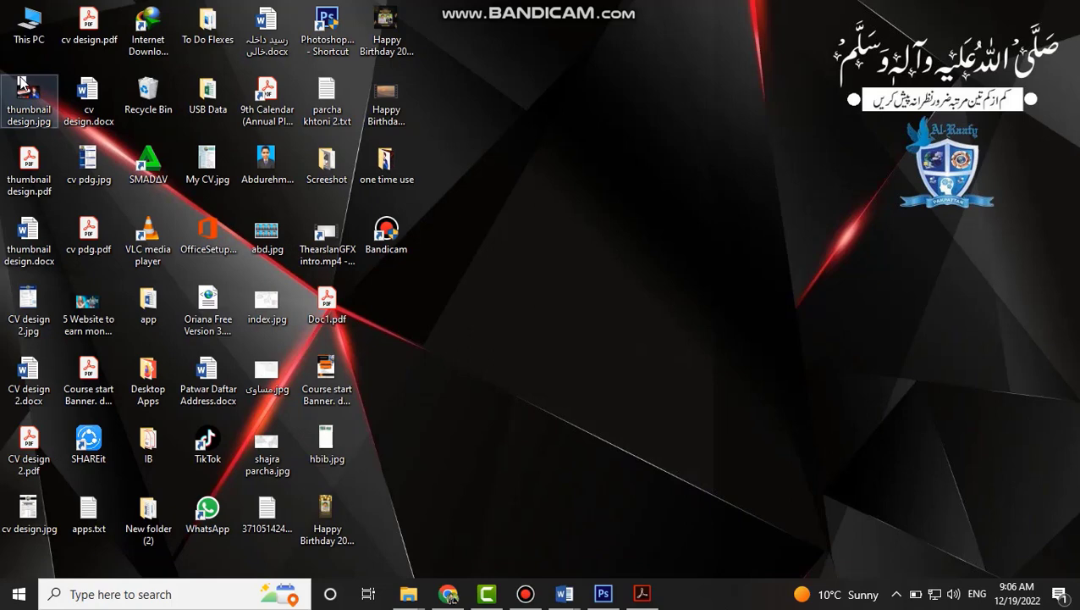
pyautogui.doubleClick(43, 99)
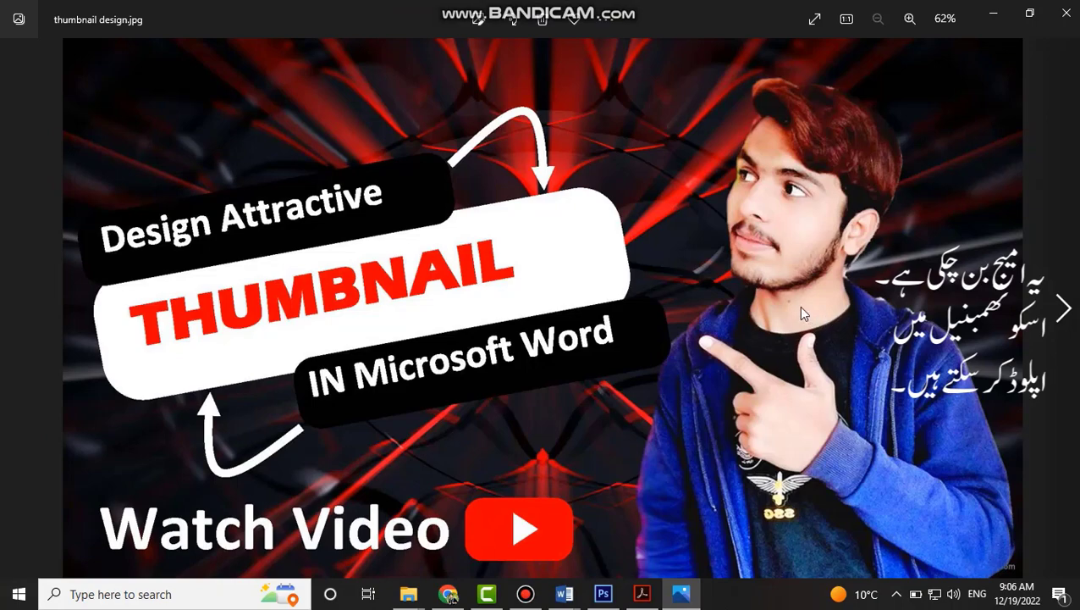
pyautogui.scroll(1, 802, 311)
pyautogui.scroll(2, 262, 339)
pyautogui.scroll(-3, 263, 338)
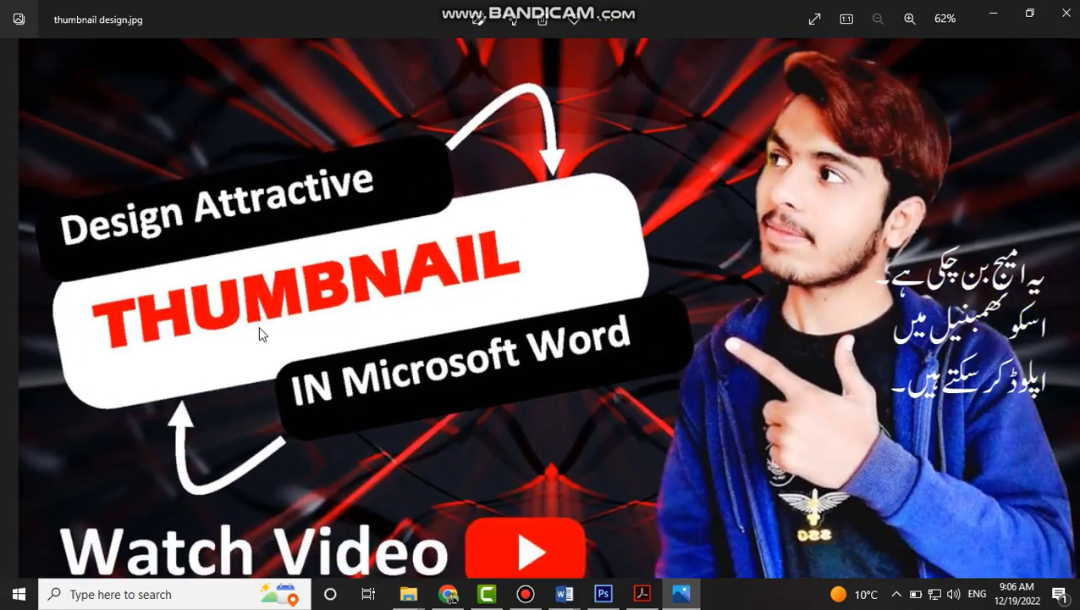
pyautogui.click(1068, 10)
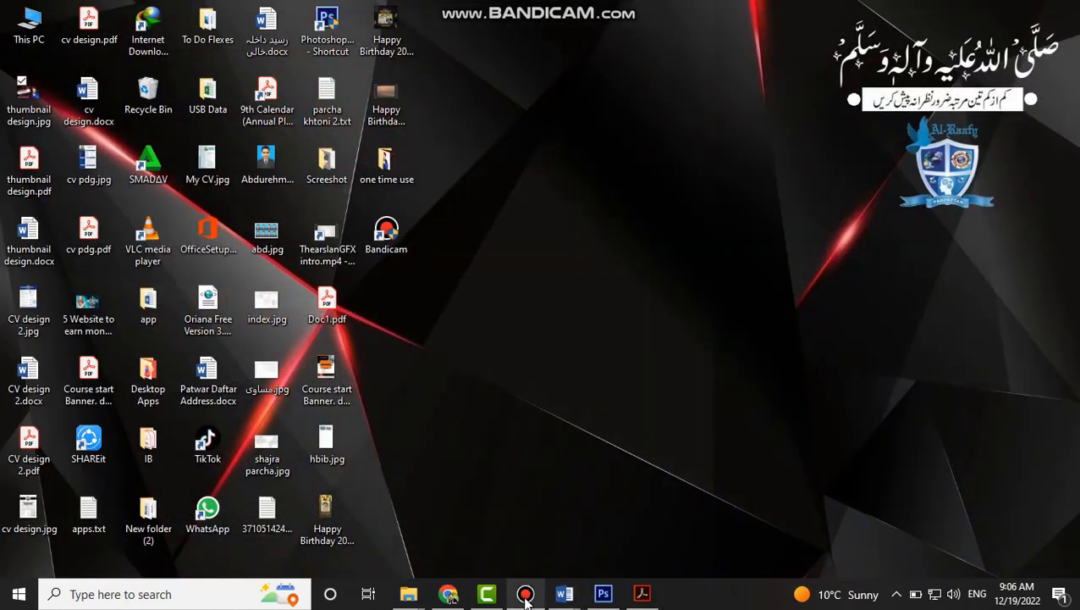
# Switch to Chrome, search the web for "pdf to jpg convertor" and open Smallpdf's PDF to JPG page.
pyautogui.click(449, 594)
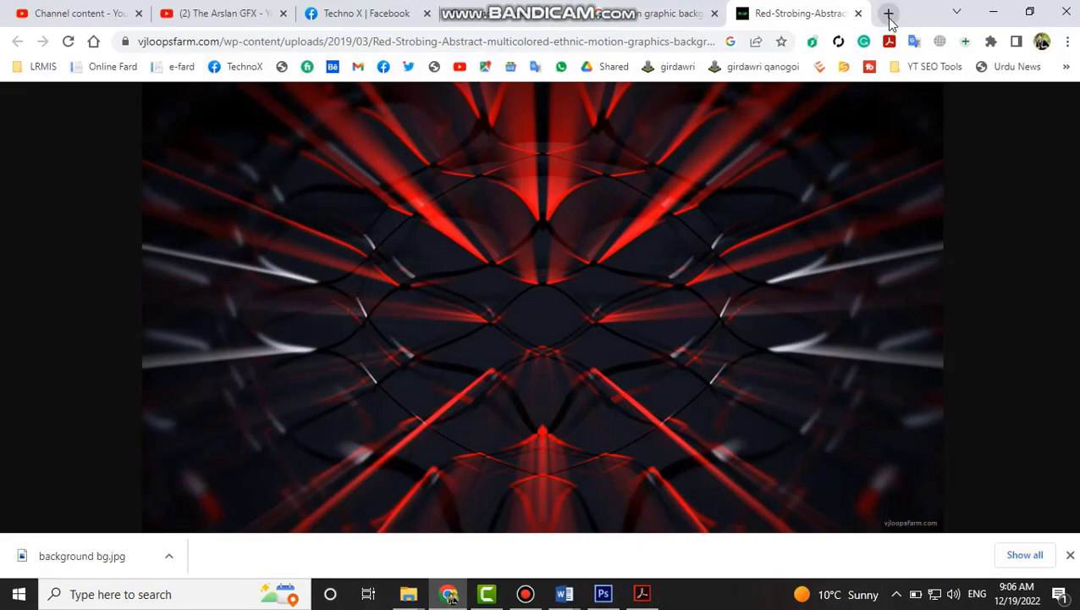
pyautogui.click(889, 13)
pyautogui.write('pdf to')
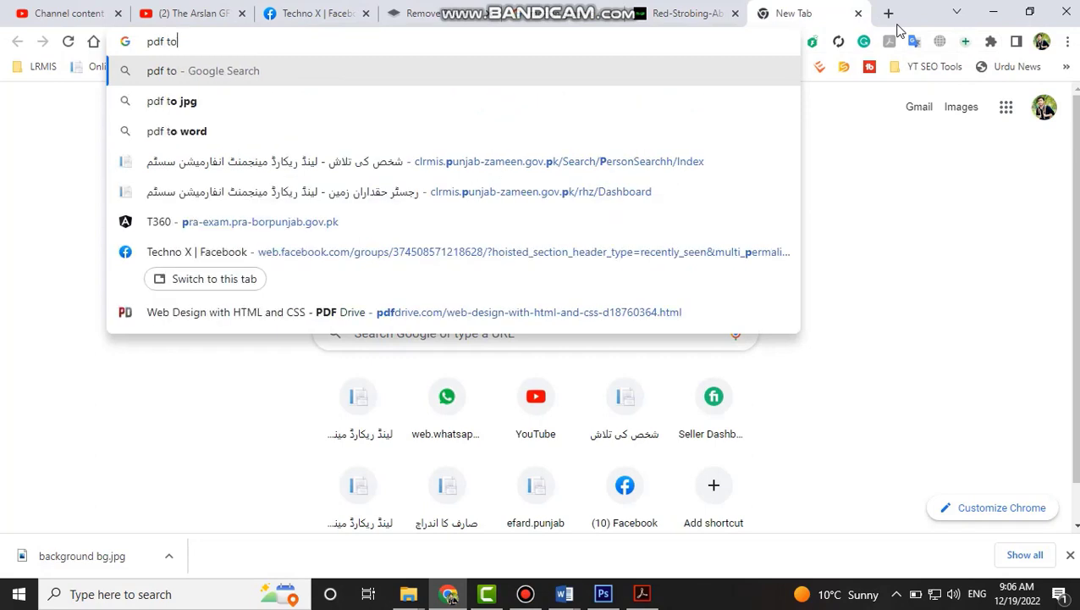
pyautogui.write(' jpg convertor')
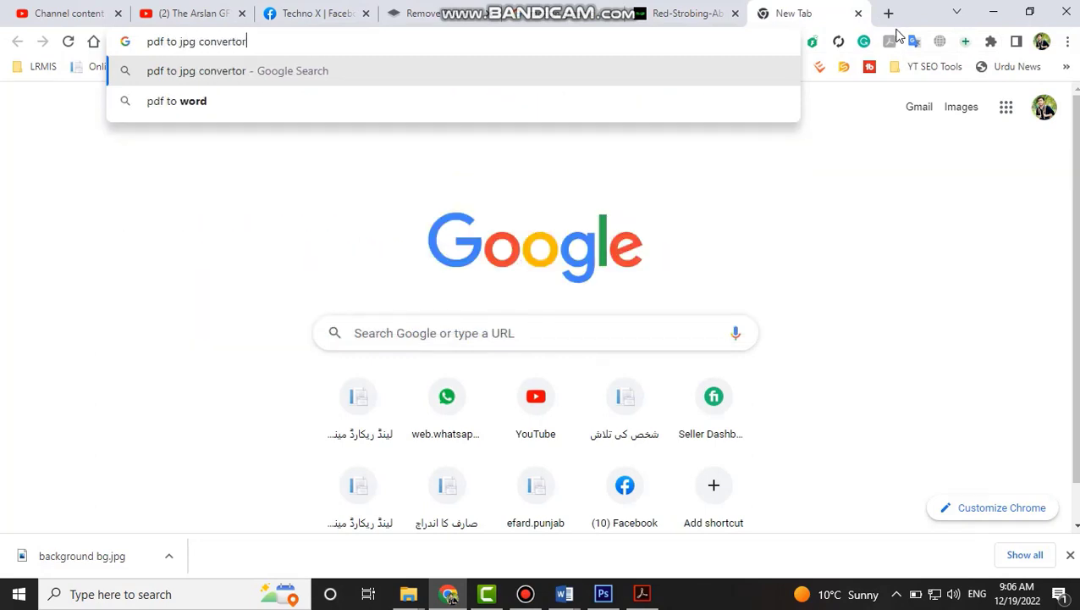
pyautogui.press('Return')
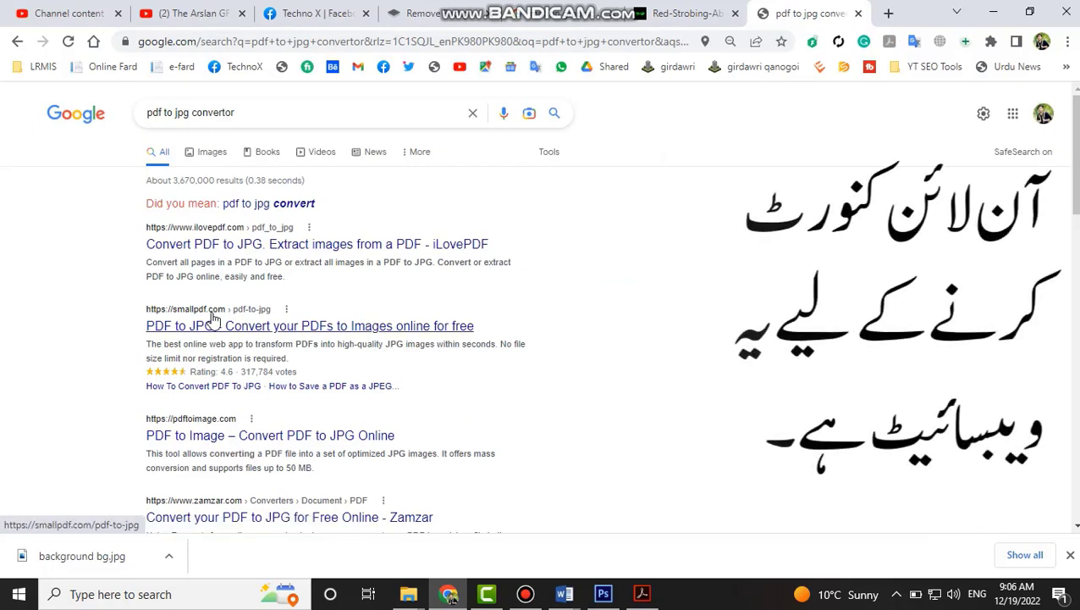
pyautogui.click(328, 324)
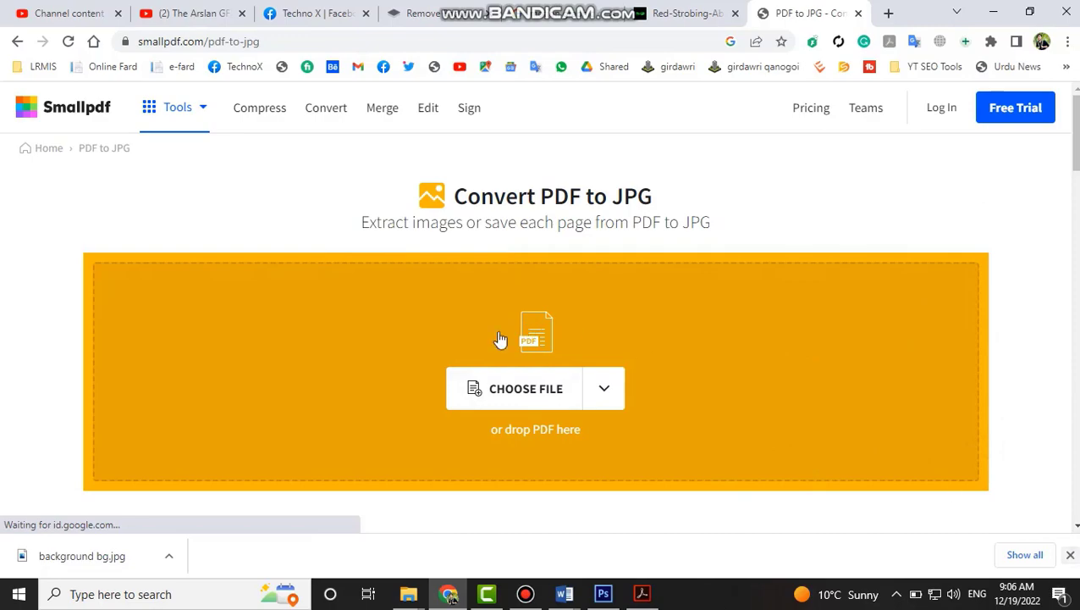
# Minimize the browser and refresh the desktop.
pyautogui.click(995, 11)
pyautogui.rightClick(623, 203)
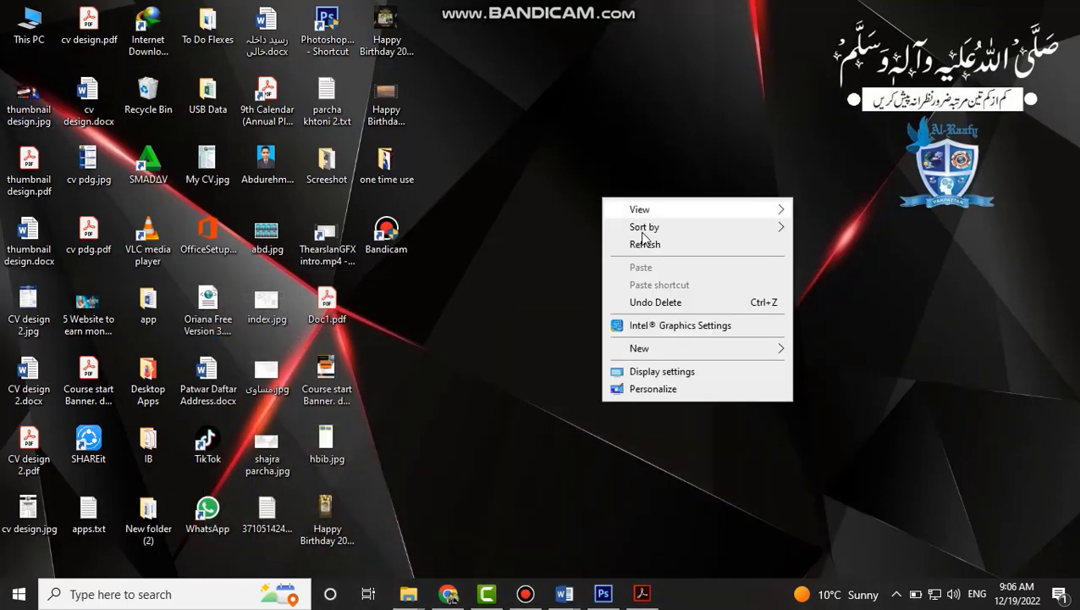
pyautogui.click(650, 244)
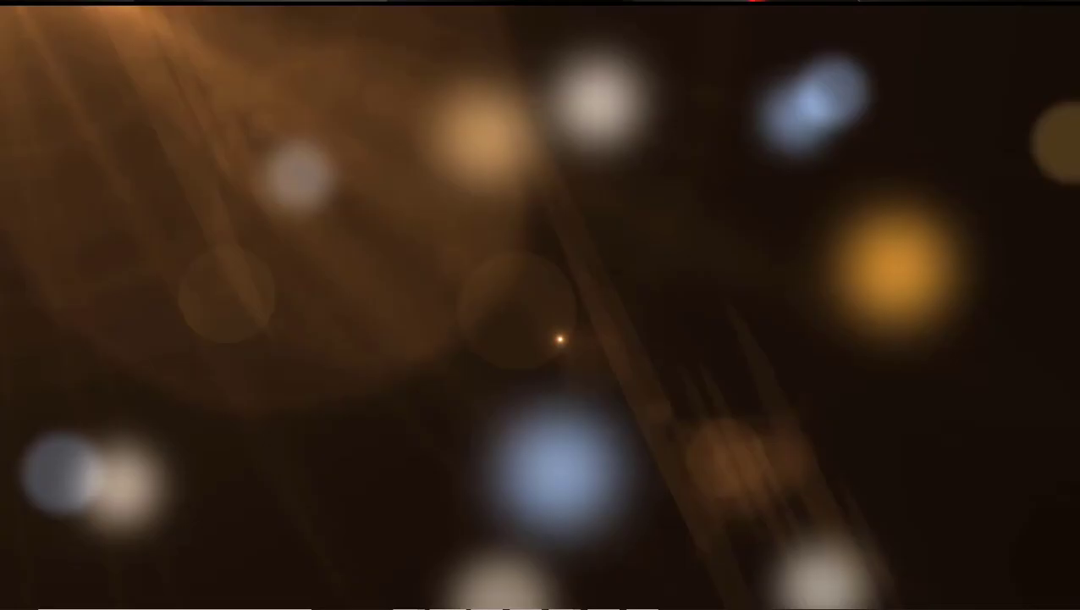